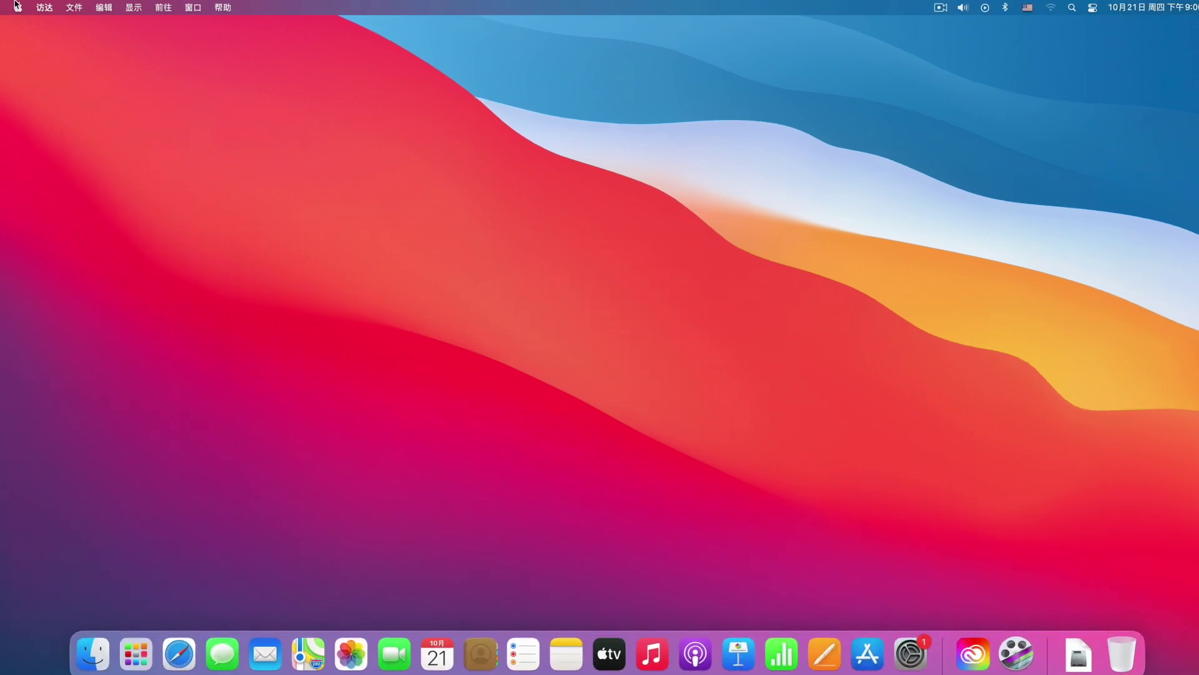
# In the General system preferences, try the automatic appearance (自动) and settle on the dark appearance (深色).
pyautogui.click(18, 7)
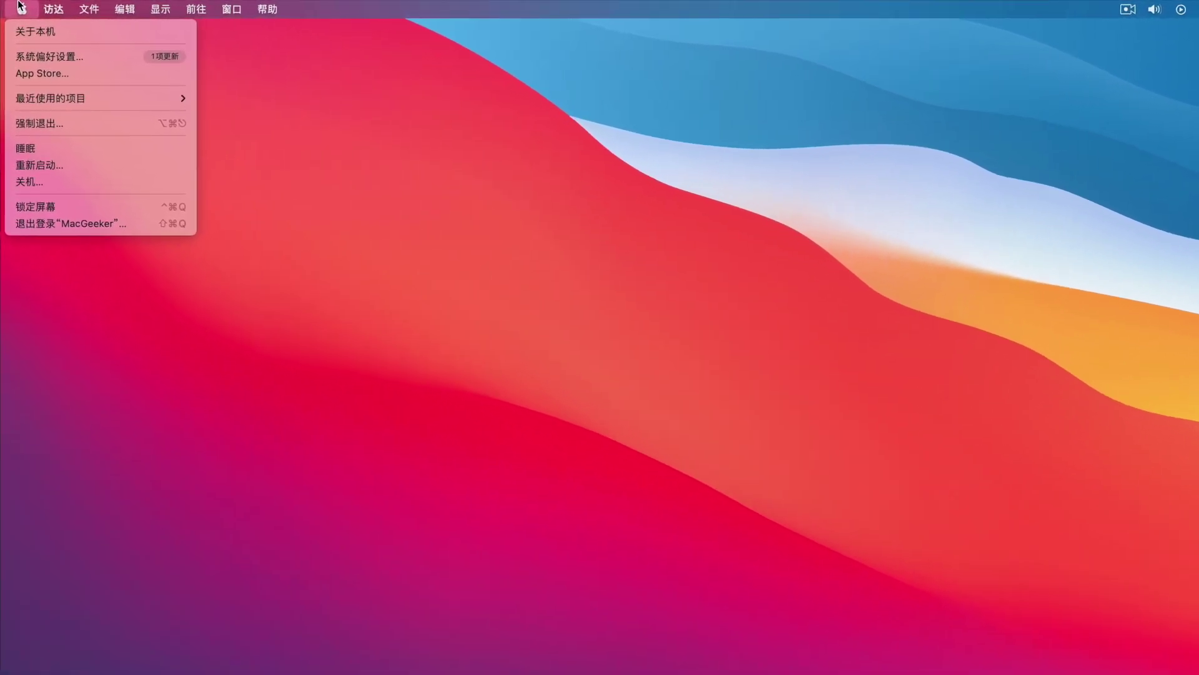
pyautogui.click(34, 51)
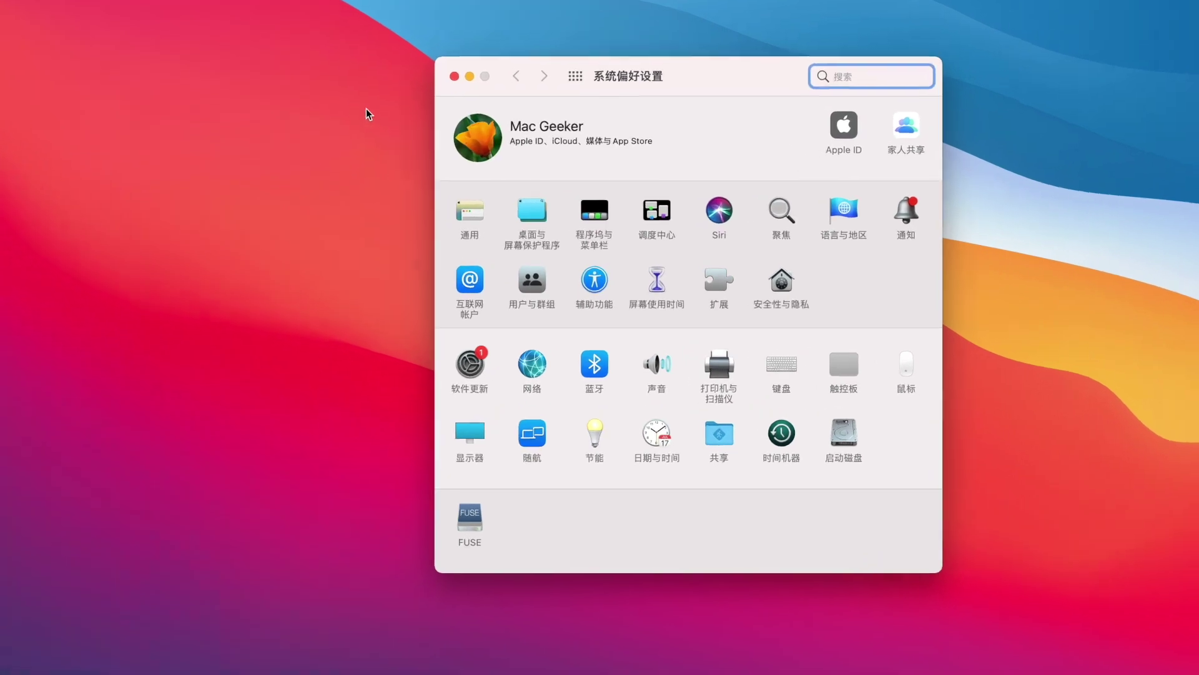
pyautogui.click(463, 212)
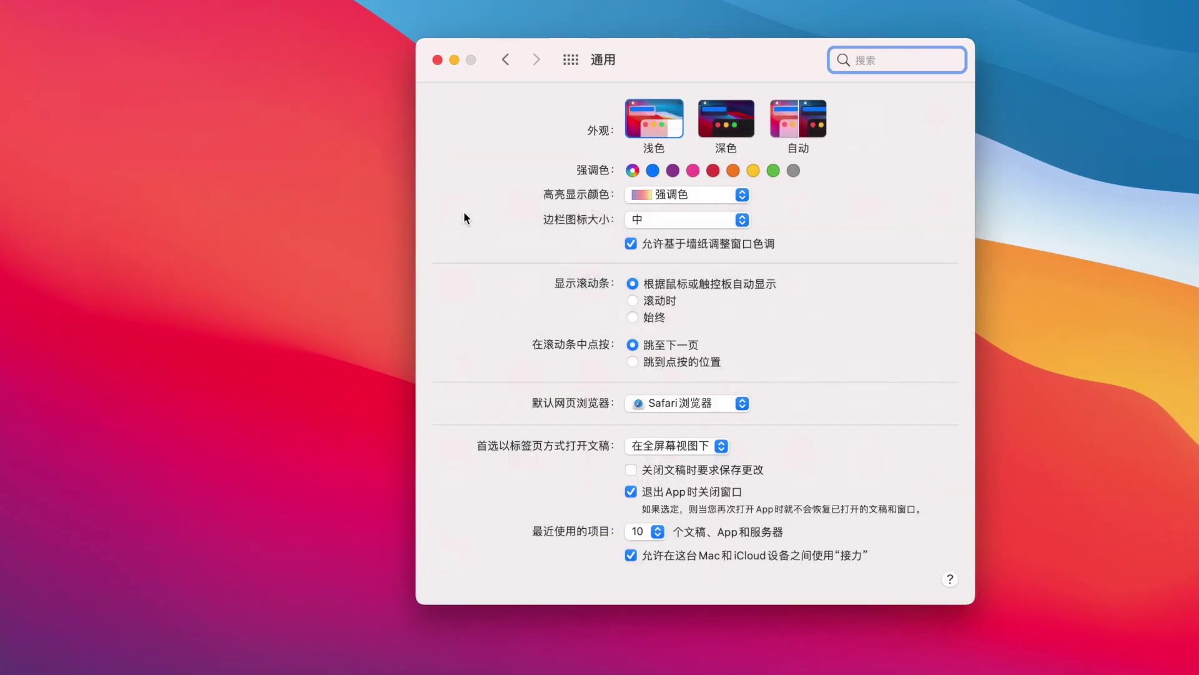
pyautogui.click(727, 122)
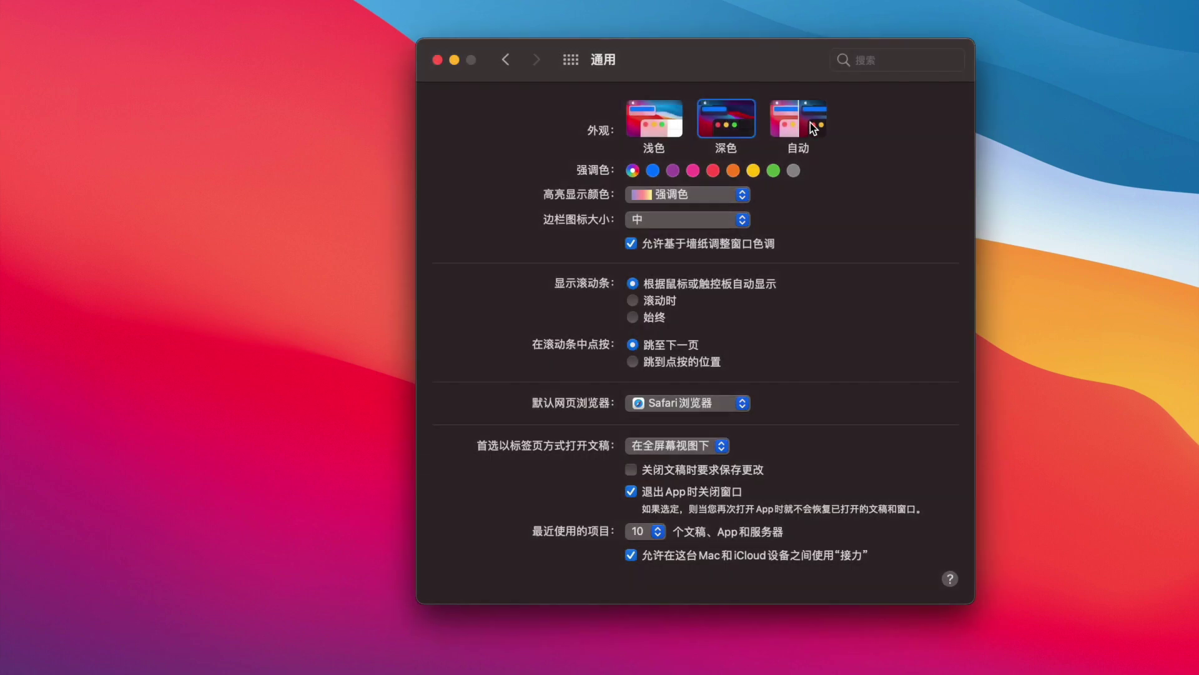
pyautogui.click(812, 128)
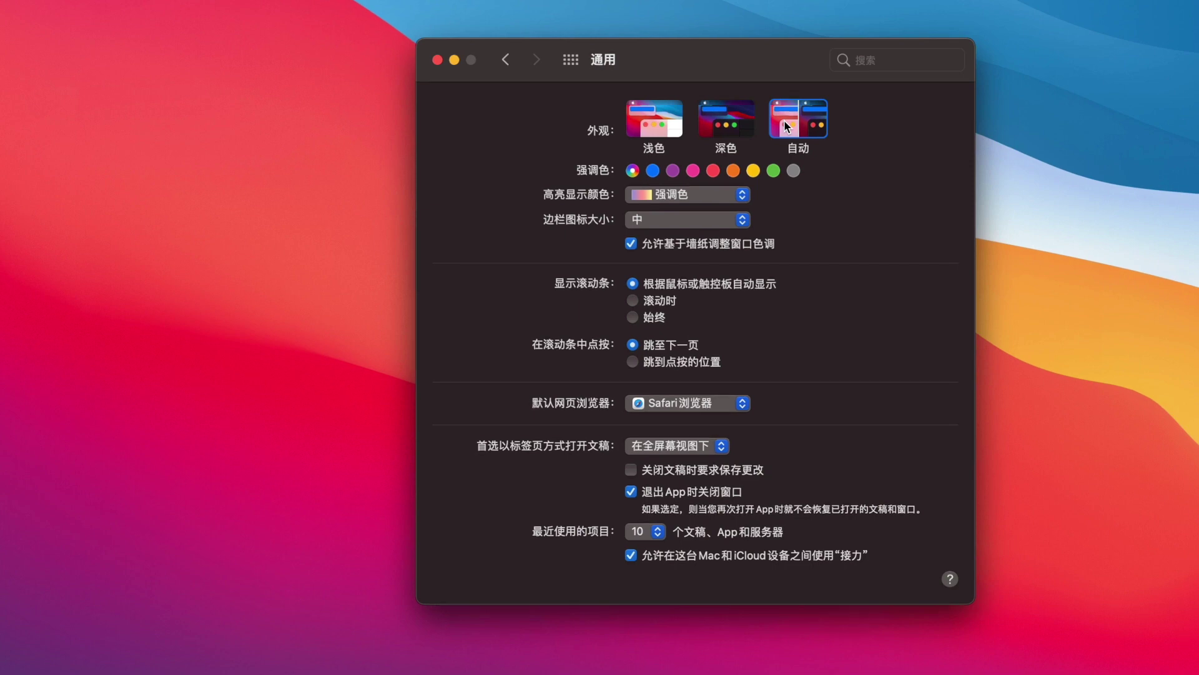
pyautogui.click(737, 120)
pyautogui.moveTo(677, 65); pyautogui.dragTo(542, 42)
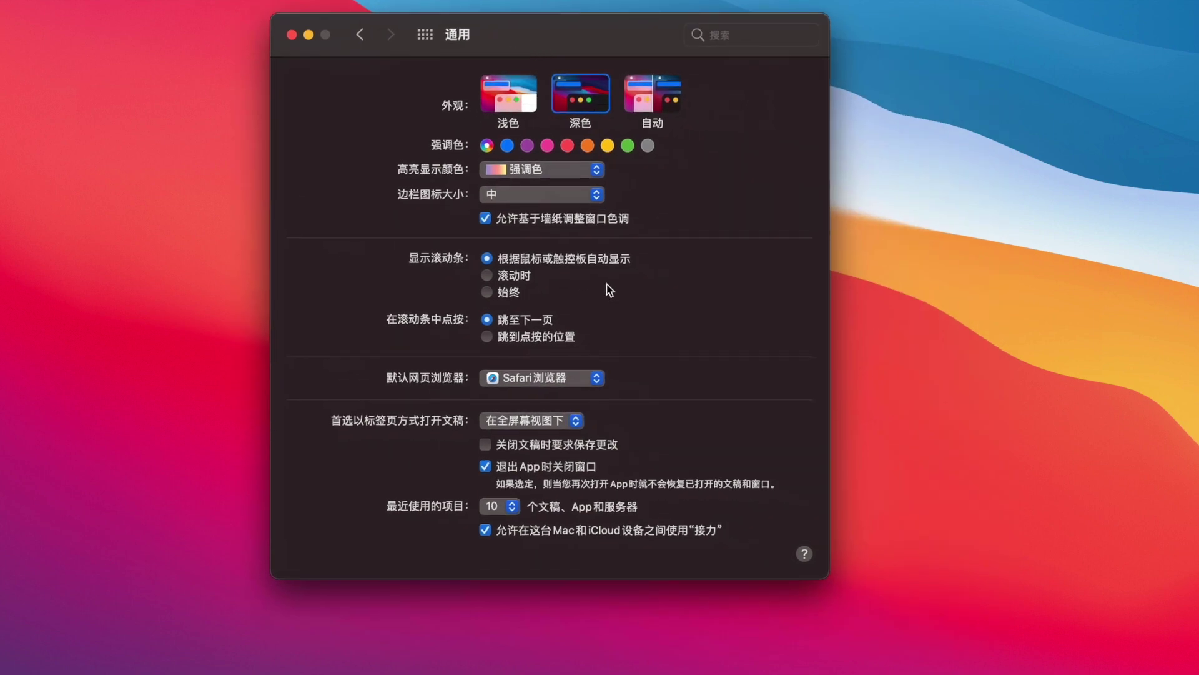
# Try the blue, purple, pink, red and green accent colours, and return to the multicolour accent.
pyautogui.click(507, 145)
pyautogui.click(528, 145)
pyautogui.click(547, 145)
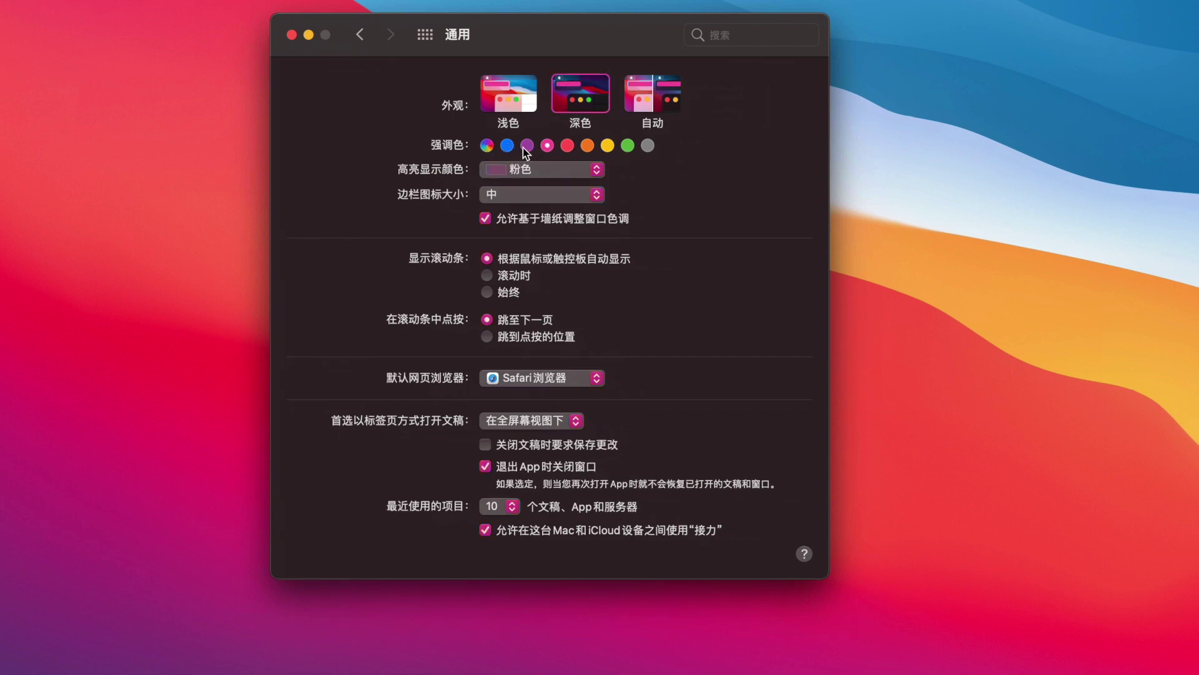
pyautogui.click(528, 145)
pyautogui.click(548, 145)
pyautogui.click(567, 146)
pyautogui.click(627, 145)
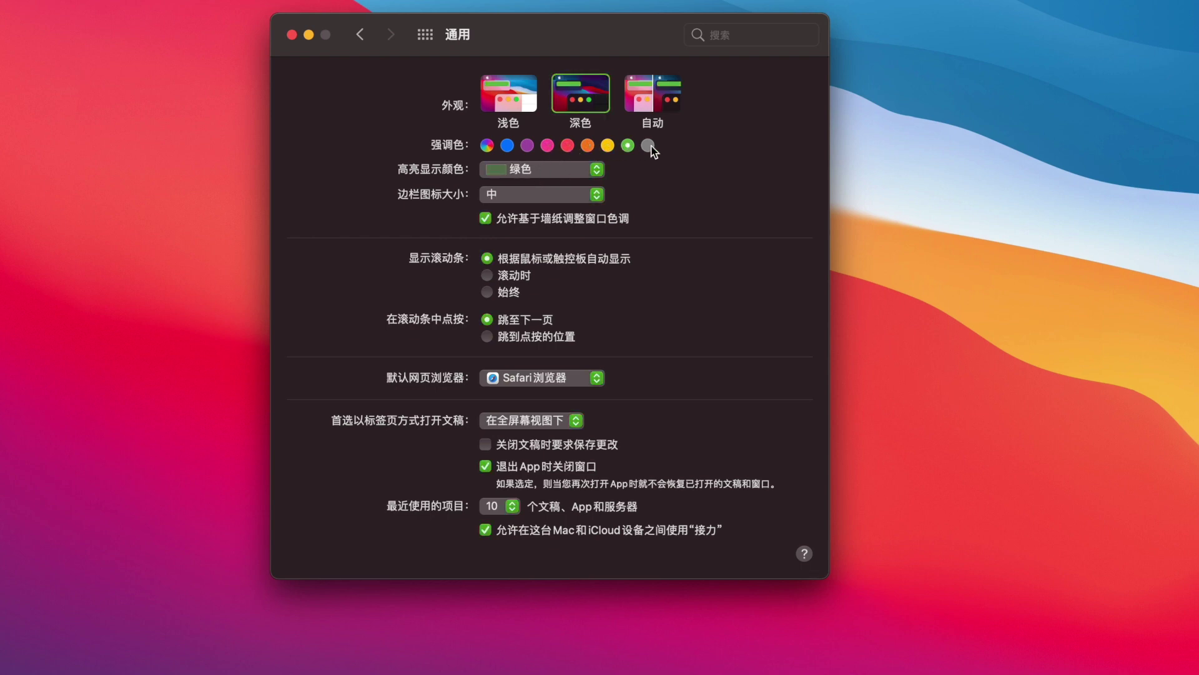
pyautogui.click(487, 146)
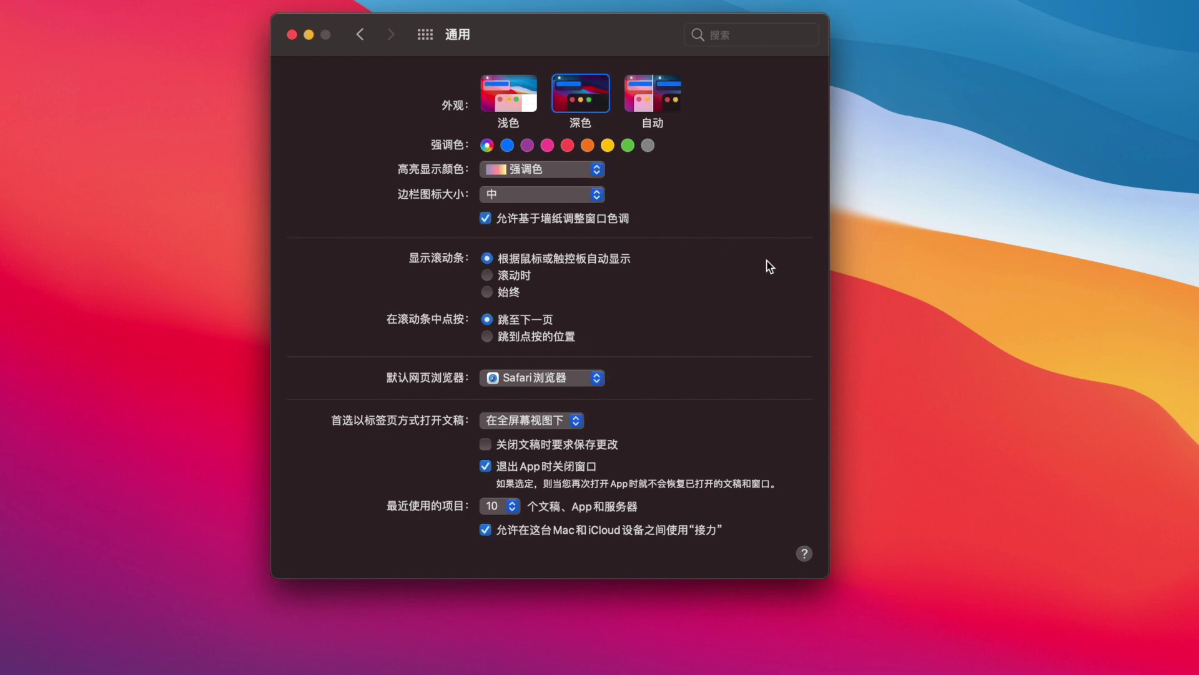
# Switch the sidebar icon size to large (大) and back to medium (中), and view the available default web browsers.
pyautogui.click(573, 200)
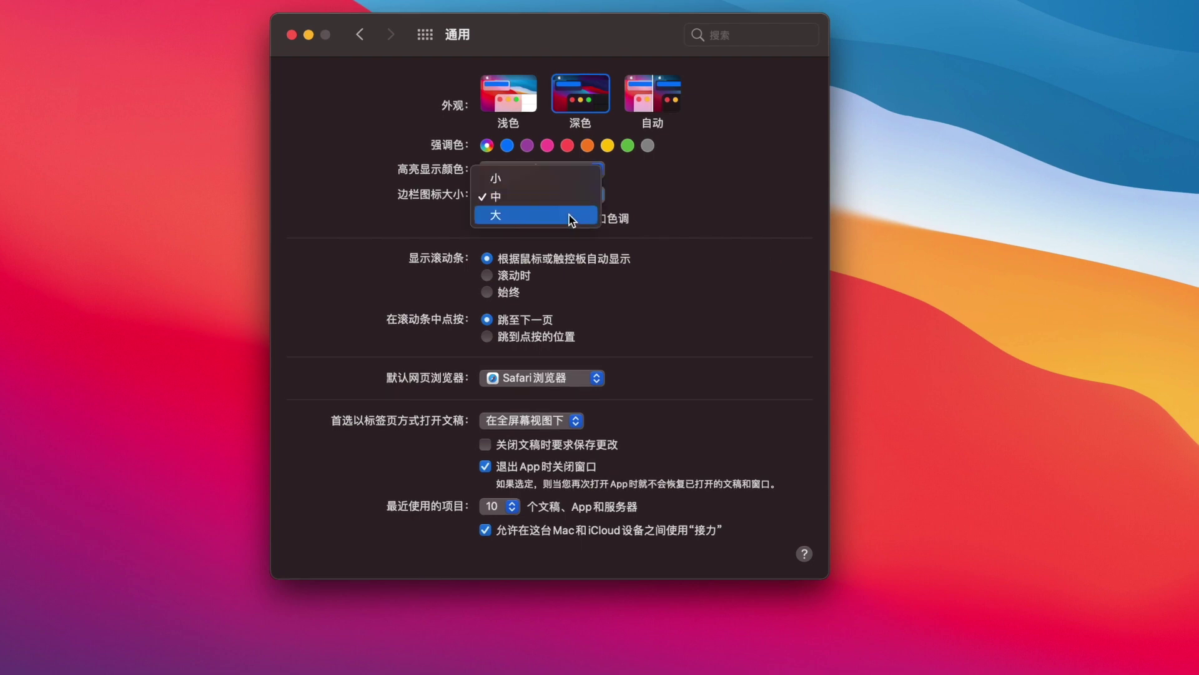
pyautogui.click(569, 215)
pyautogui.click(567, 194)
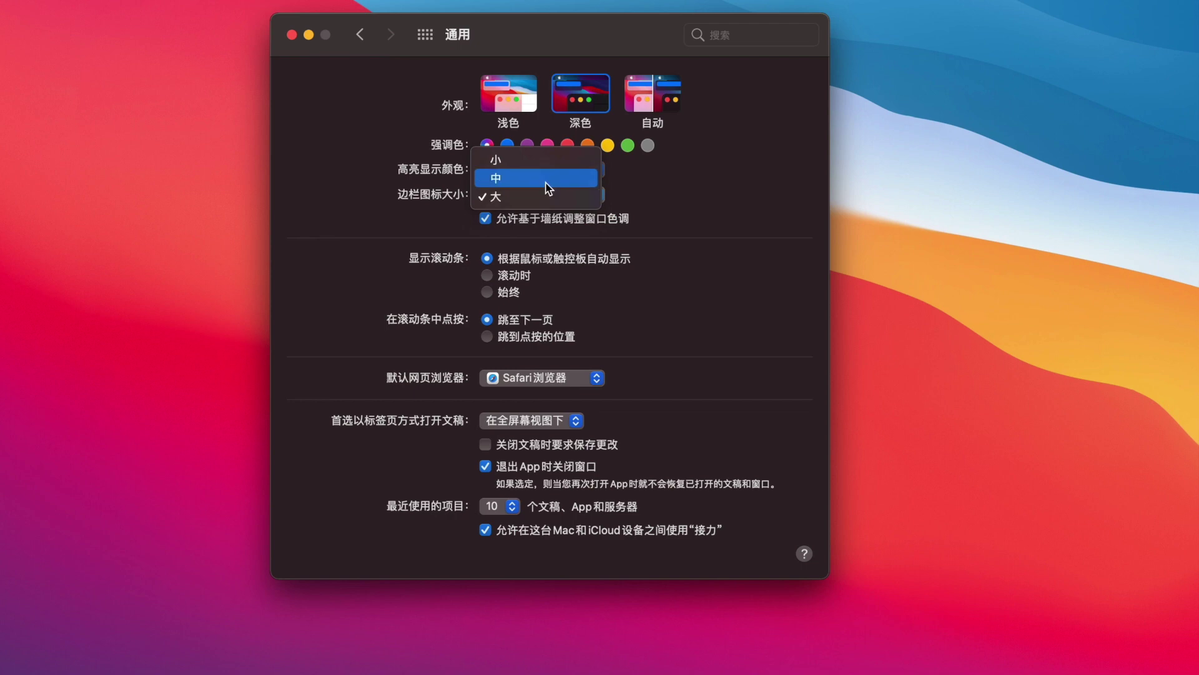
pyautogui.click(565, 177)
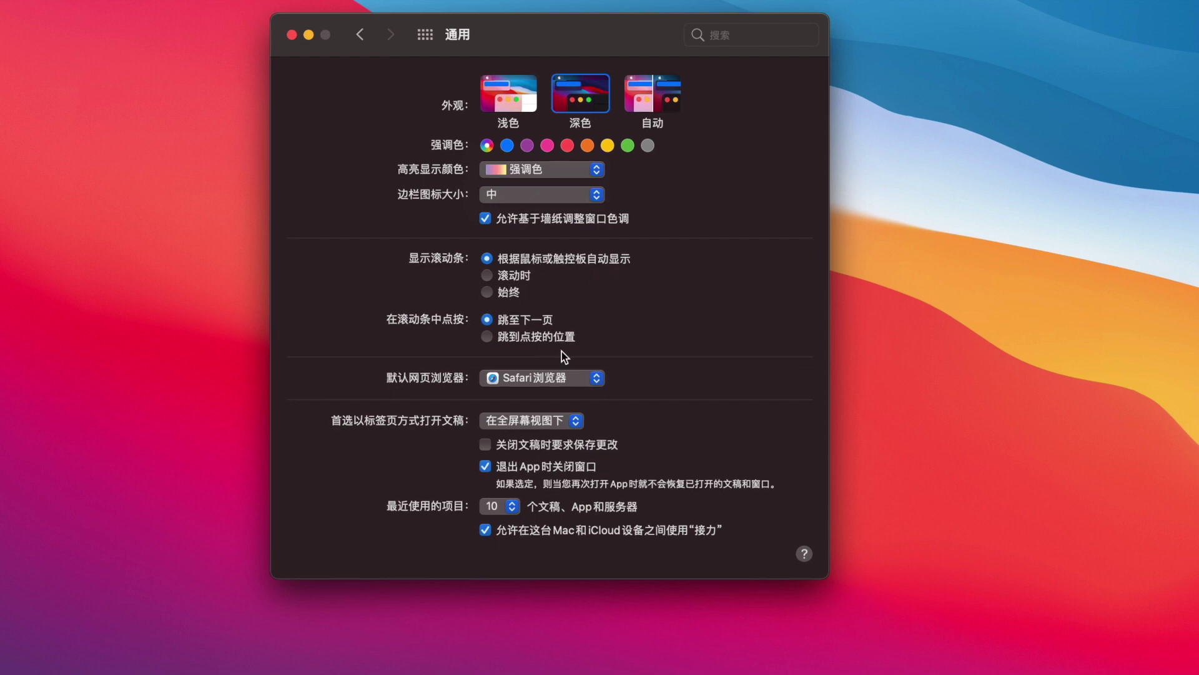
pyautogui.click(552, 386)
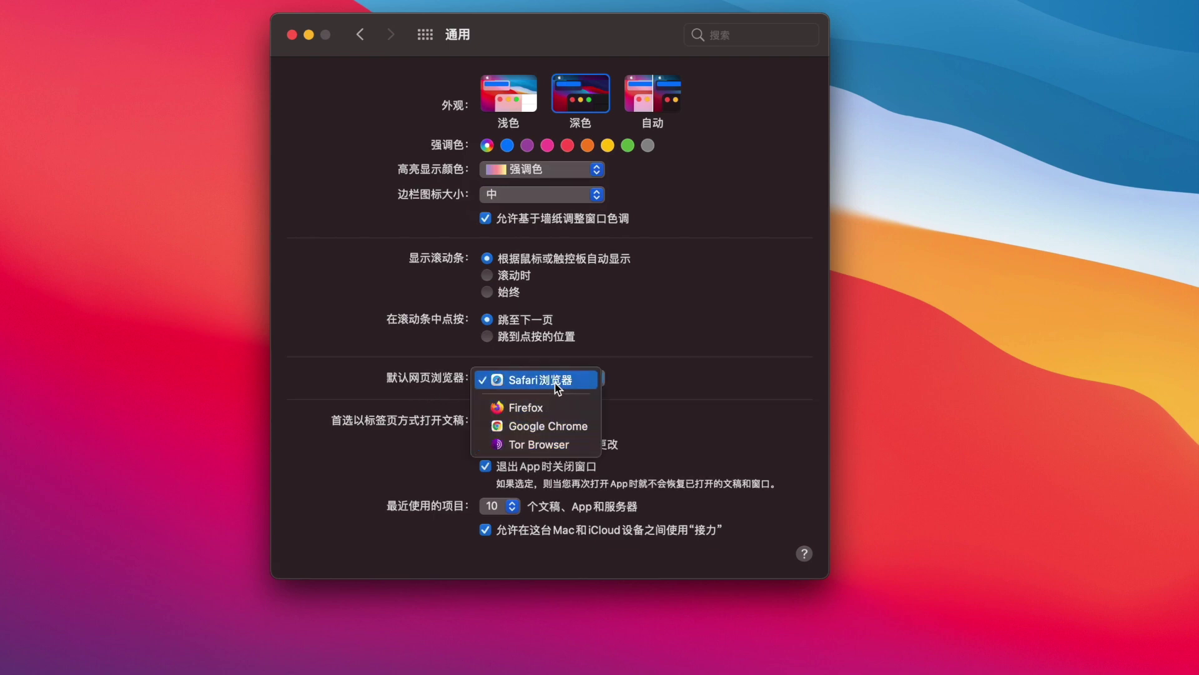
pyautogui.click(629, 350)
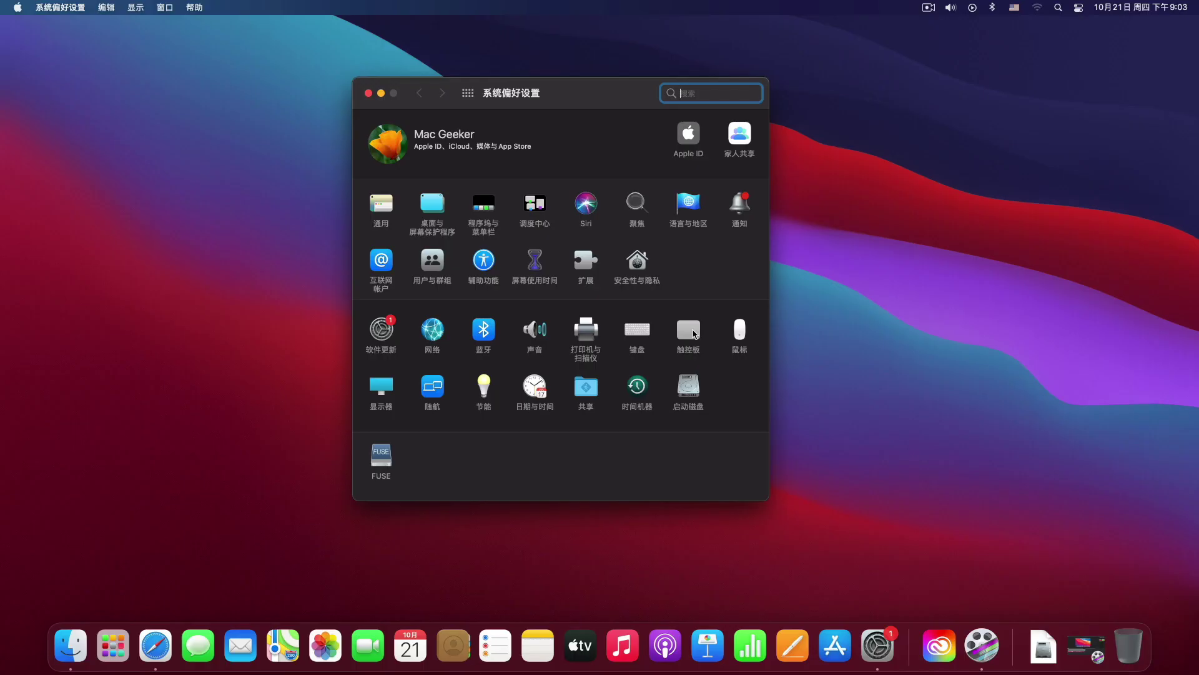
# Open the Mouse preferences, look at the additional gestures, and enable secondary click (辅助点按).
pyautogui.click(739, 331)
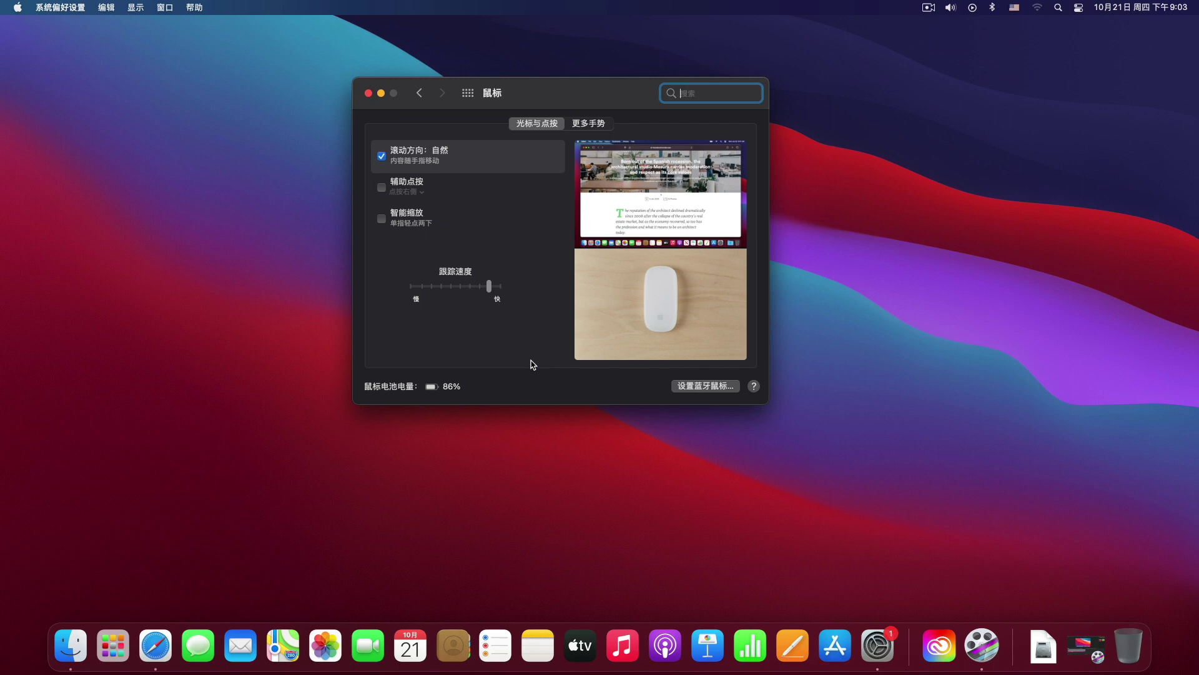
pyautogui.click(587, 124)
pyautogui.click(550, 125)
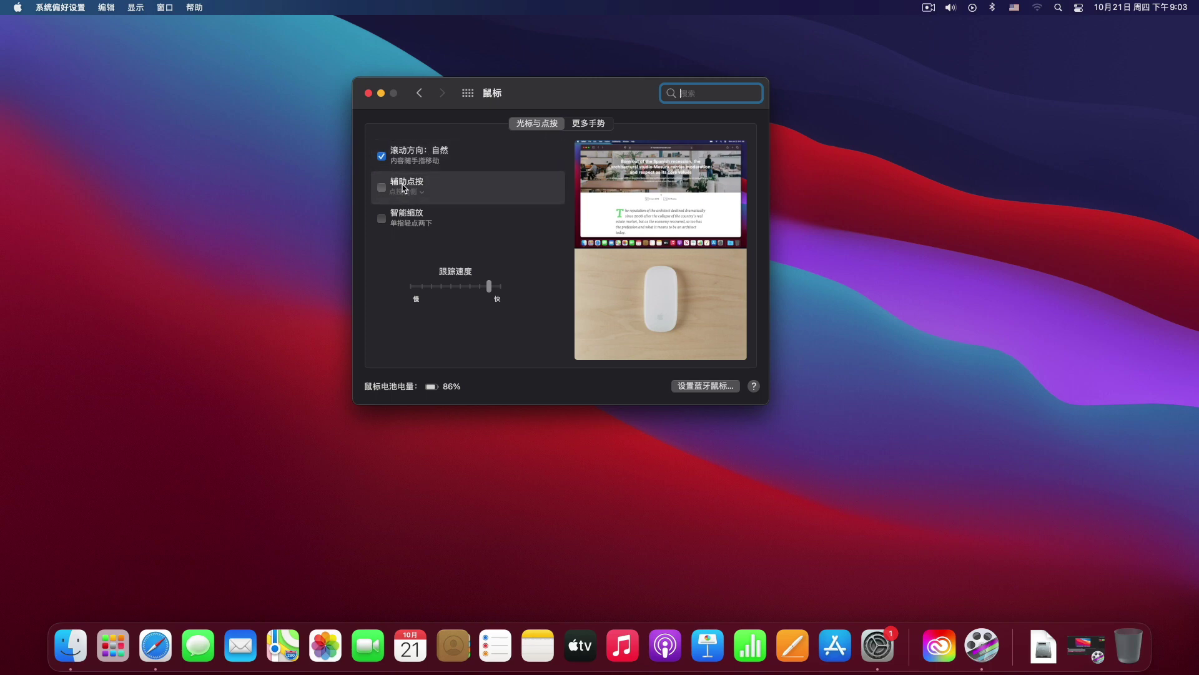
pyautogui.click(381, 188)
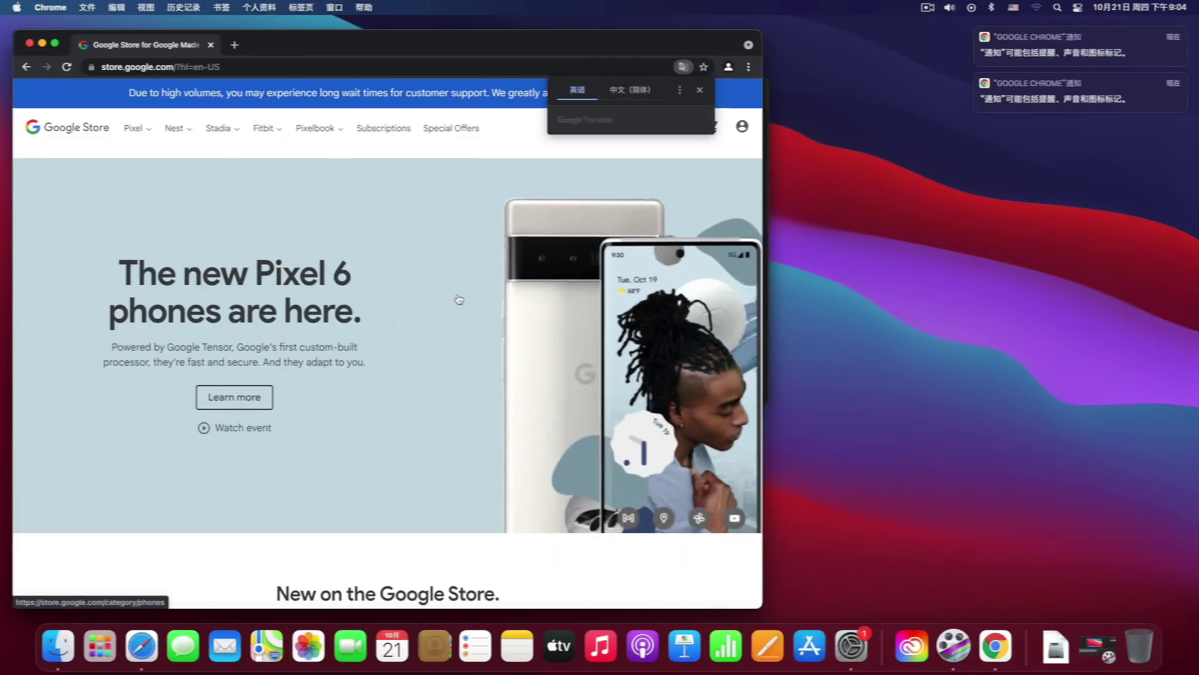
# Test the natural scrolling direction on the Google Store page in Chrome by scrolling through it both ways.
pyautogui.scroll(-5, 460, 299)
pyautogui.scroll(-20, 460, 299)
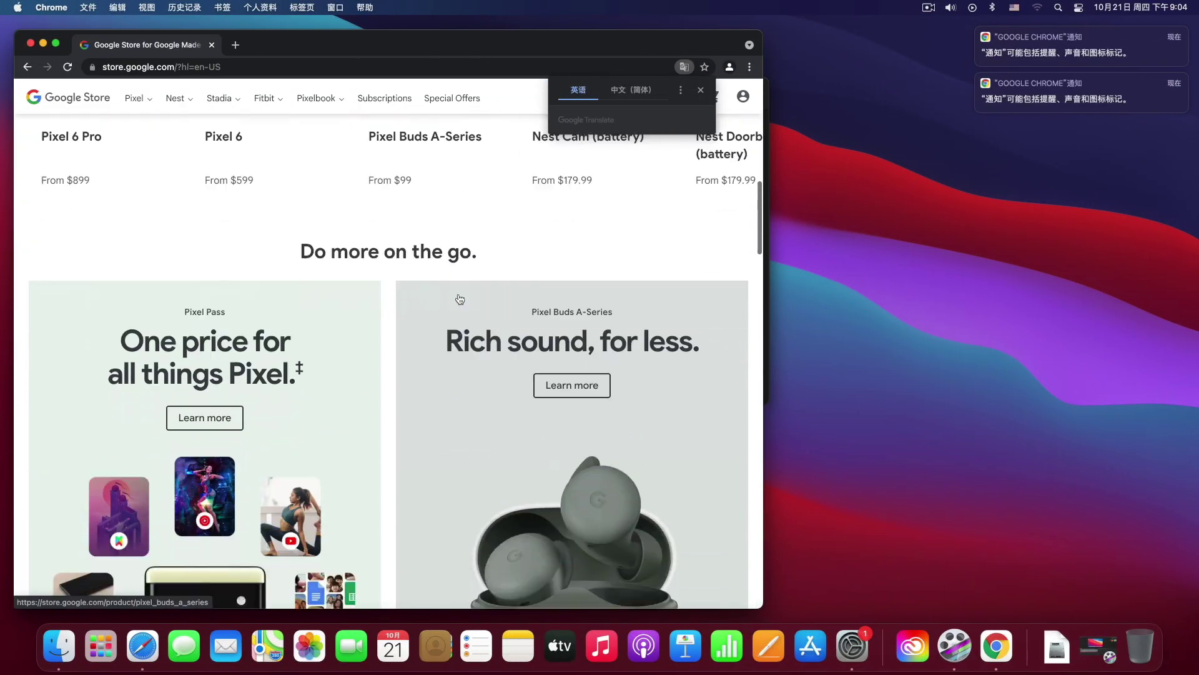
pyautogui.scroll(-15, 459, 299)
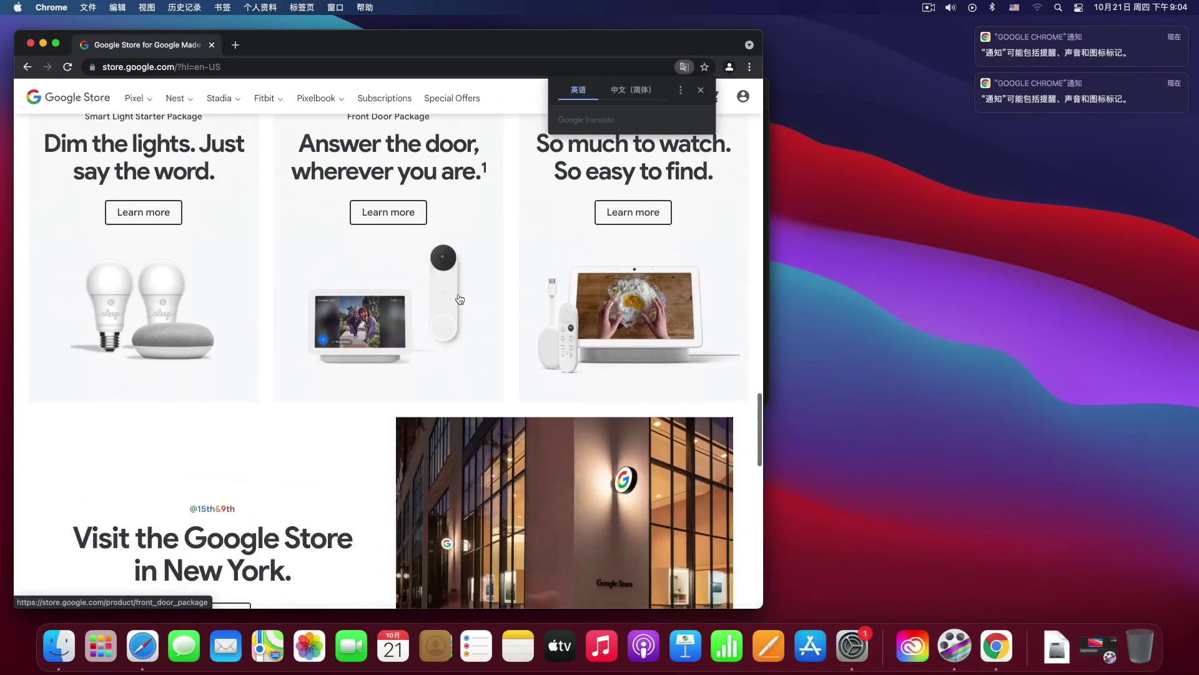
pyautogui.scroll(6, 460, 298)
pyautogui.scroll(20, 460, 299)
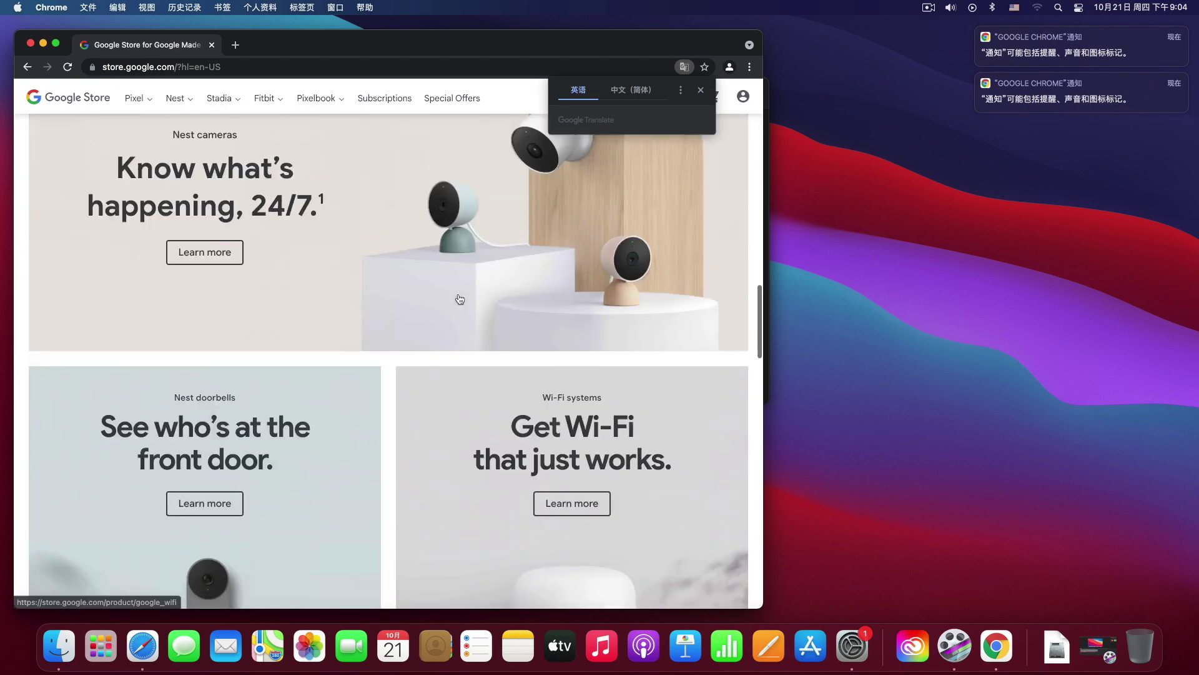
pyautogui.scroll(-5, 460, 300)
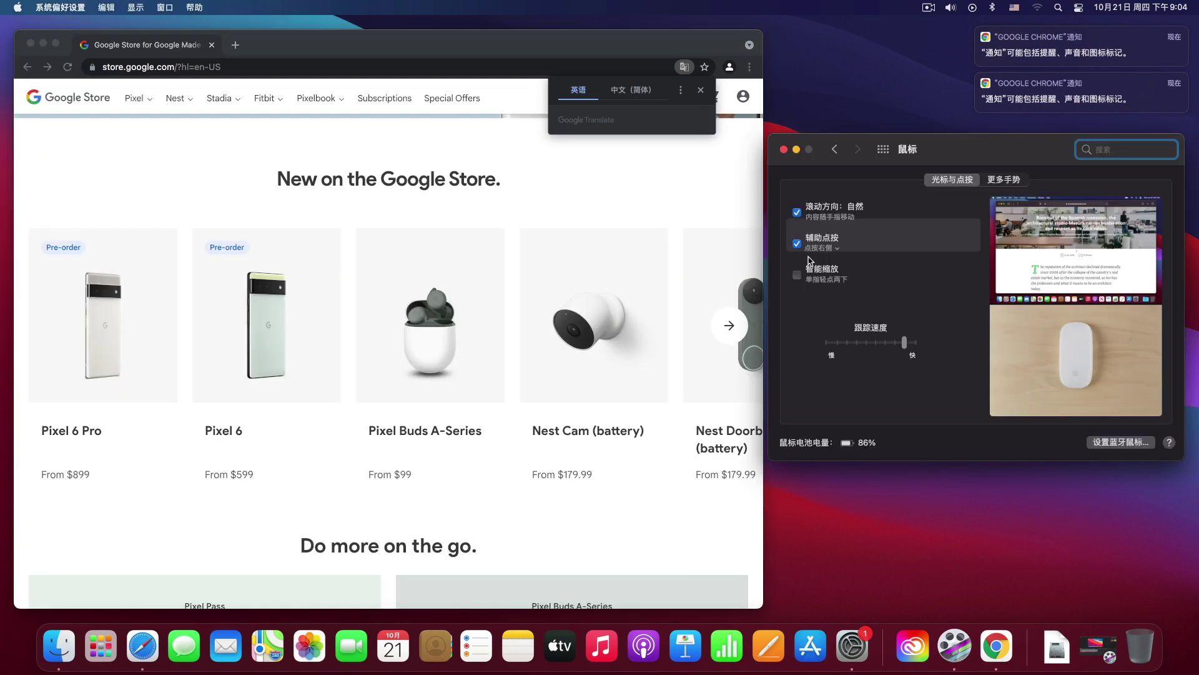
# Test the mouse's secondary click by calling up the context menu on the Google Store page and on the desktop.
pyautogui.rightClick(559, 194)
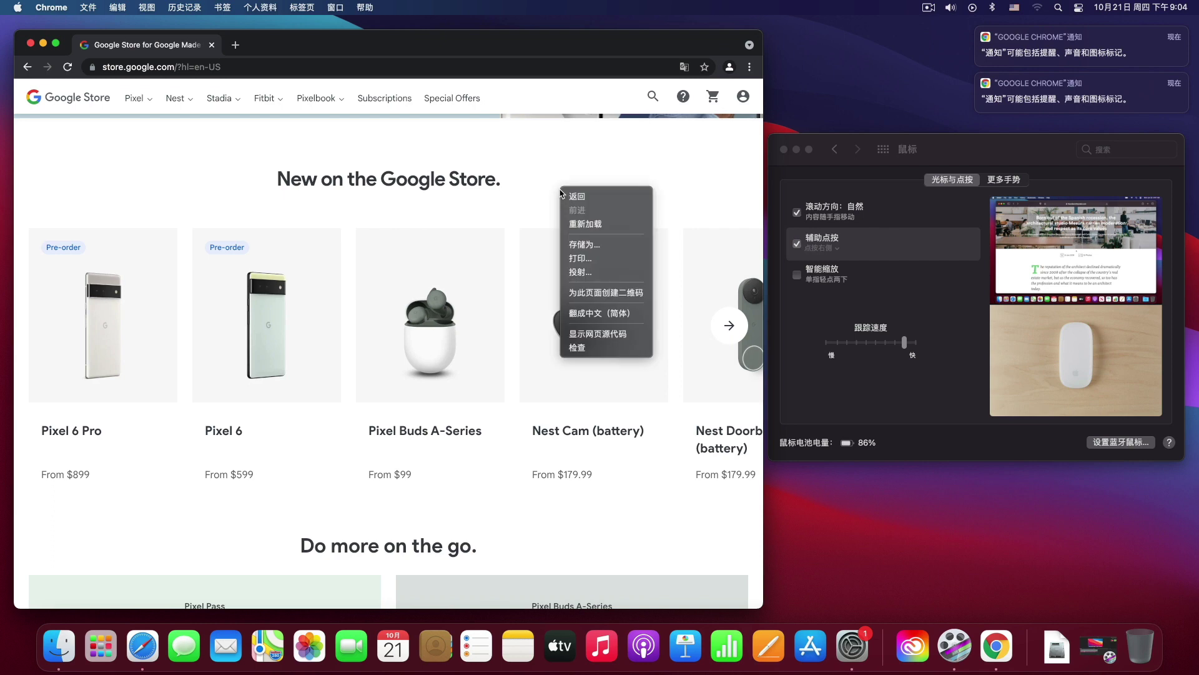
pyautogui.rightClick(596, 183)
pyautogui.click(671, 185)
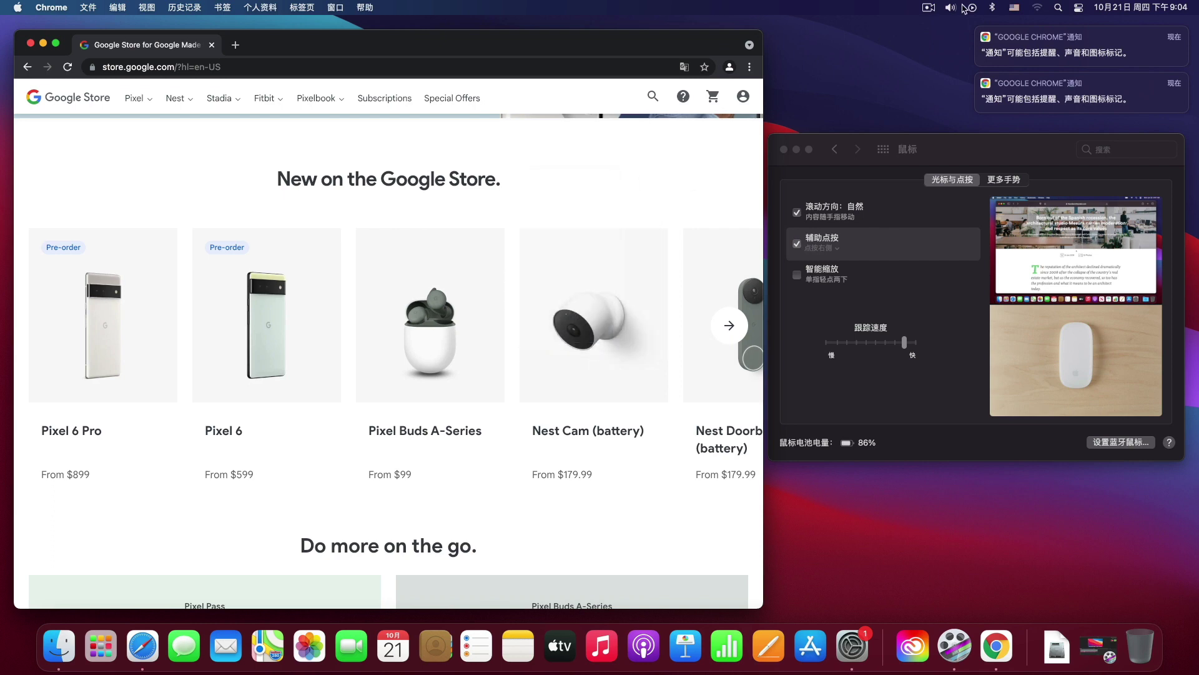
pyautogui.rightClick(883, 64)
pyautogui.rightClick(836, 59)
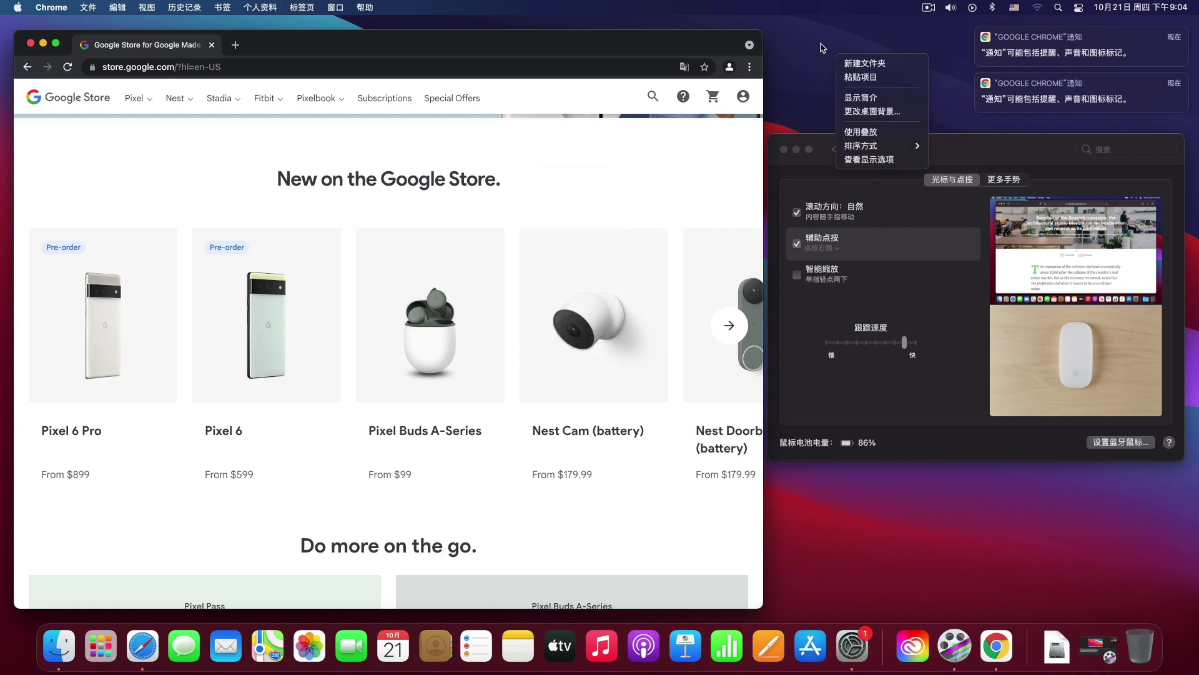
pyautogui.click(823, 47)
# Enable smart zoom (智能缩放) for the mouse and test it by zooming the Google Store page in and out.
pyautogui.click(798, 275)
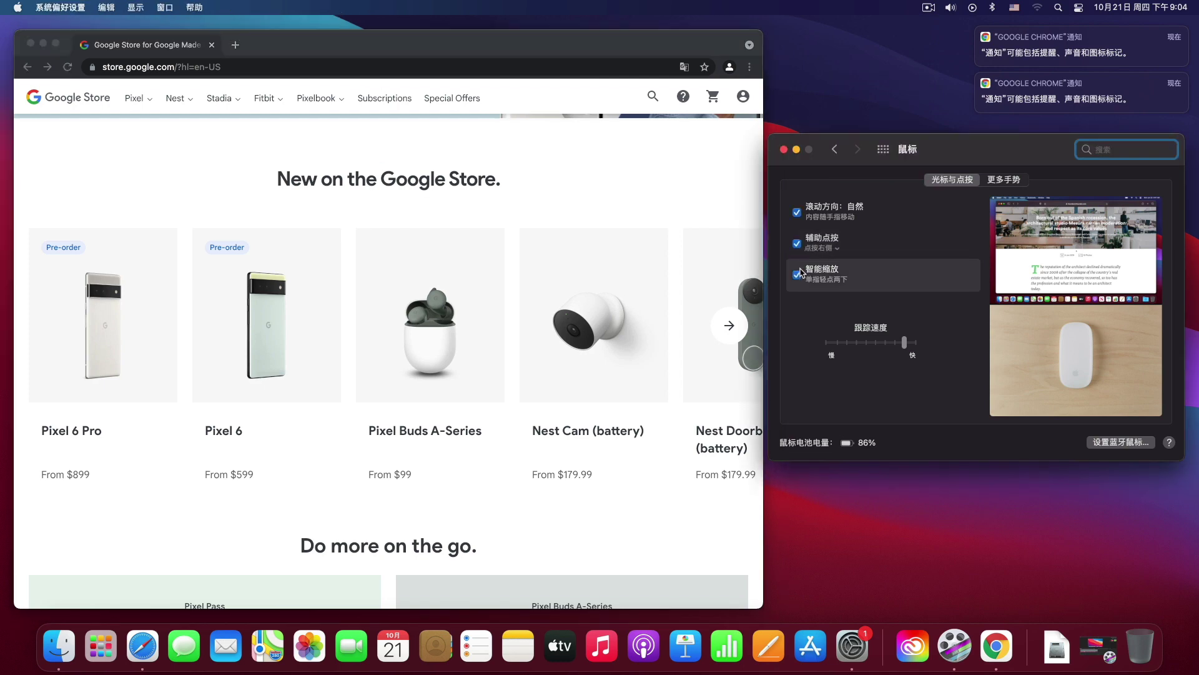
pyautogui.click(455, 463)
pyautogui.doubleClick(456, 463)
pyautogui.doubleClick(456, 465)
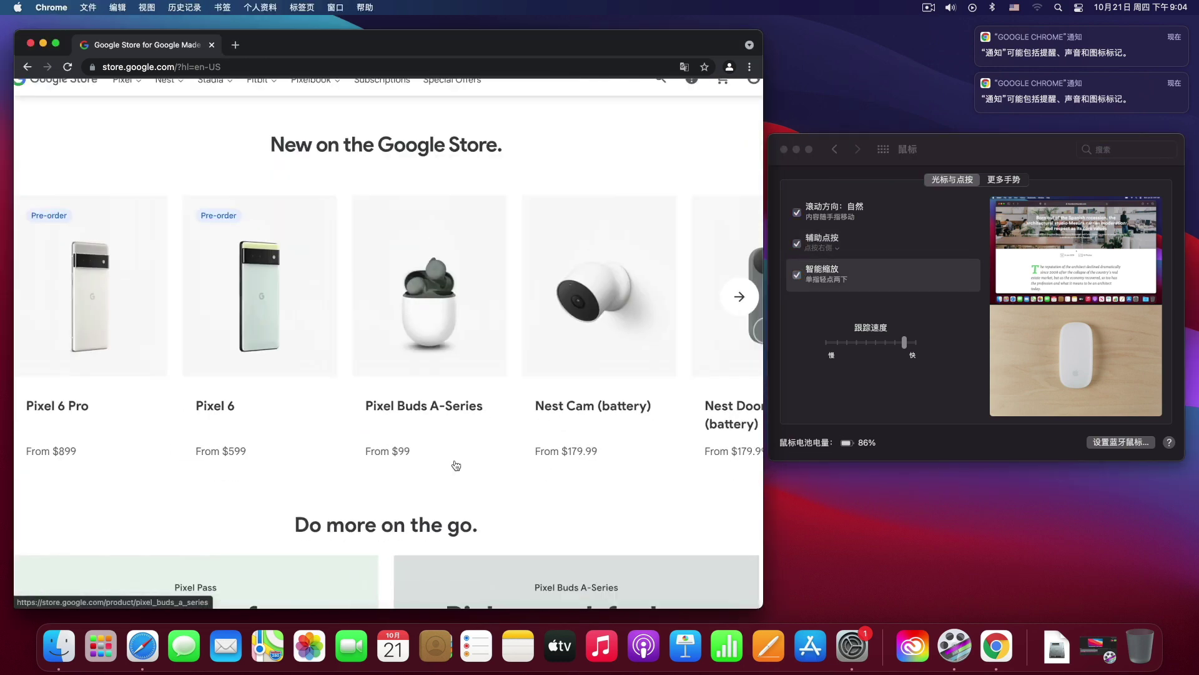
pyautogui.scroll(-5, 455, 464)
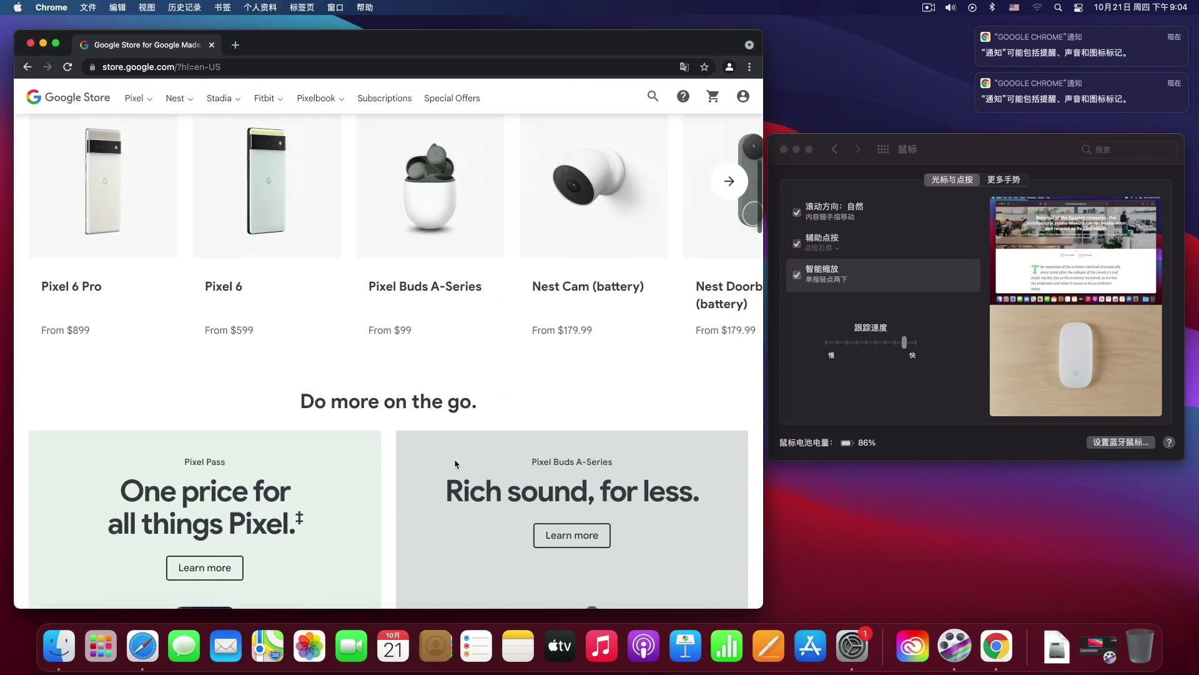
pyautogui.doubleClick(456, 464)
pyautogui.doubleClick(456, 464)
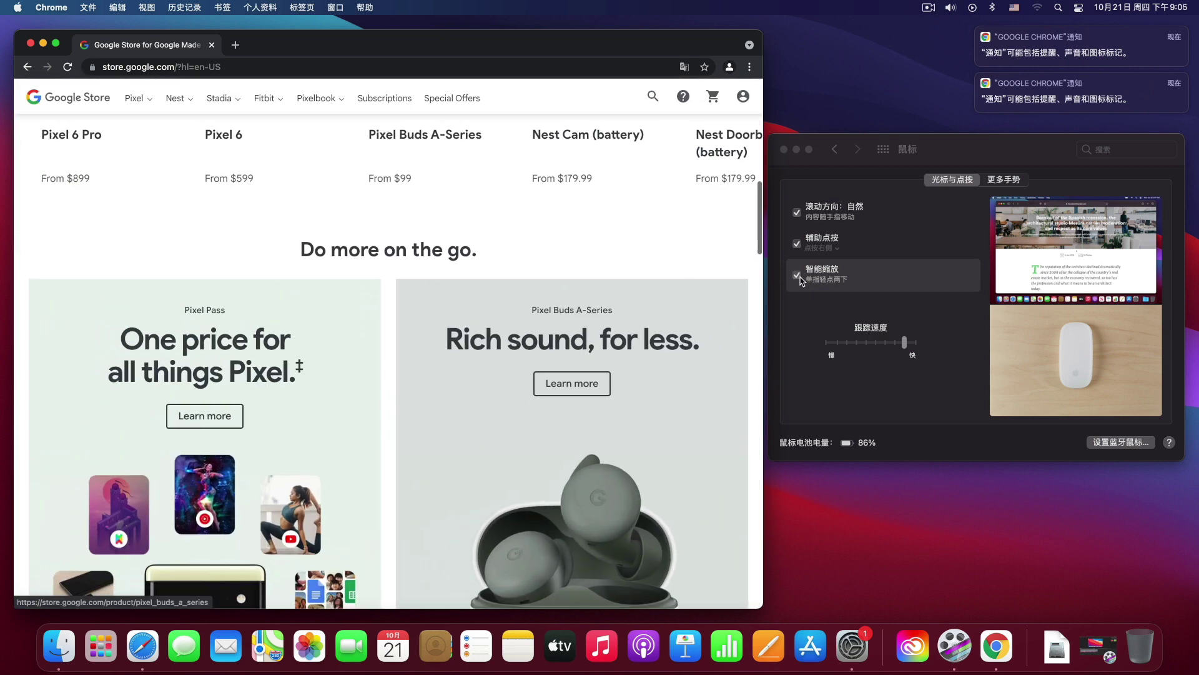
# Show the mouse's additional gesture options (更多手势), and open the Pixel 6 Pro product page in the Google Store.
pyautogui.click(959, 406)
pyautogui.click(1011, 180)
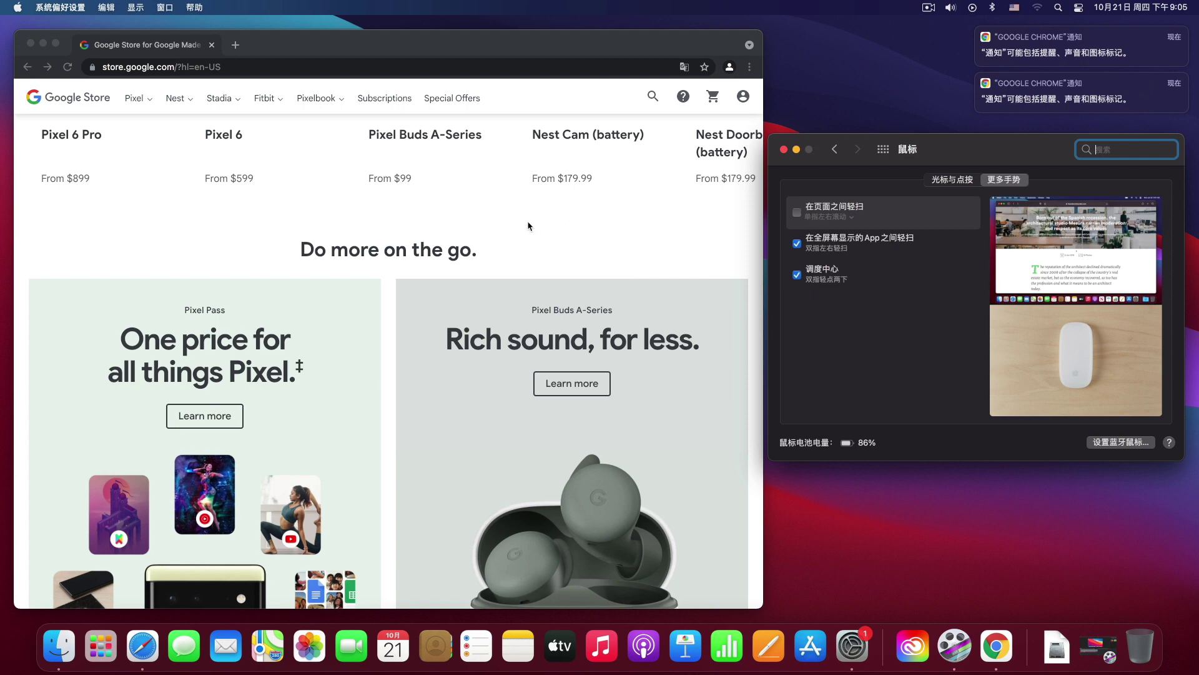
pyautogui.scroll(5, 362, 177)
pyautogui.click(134, 98)
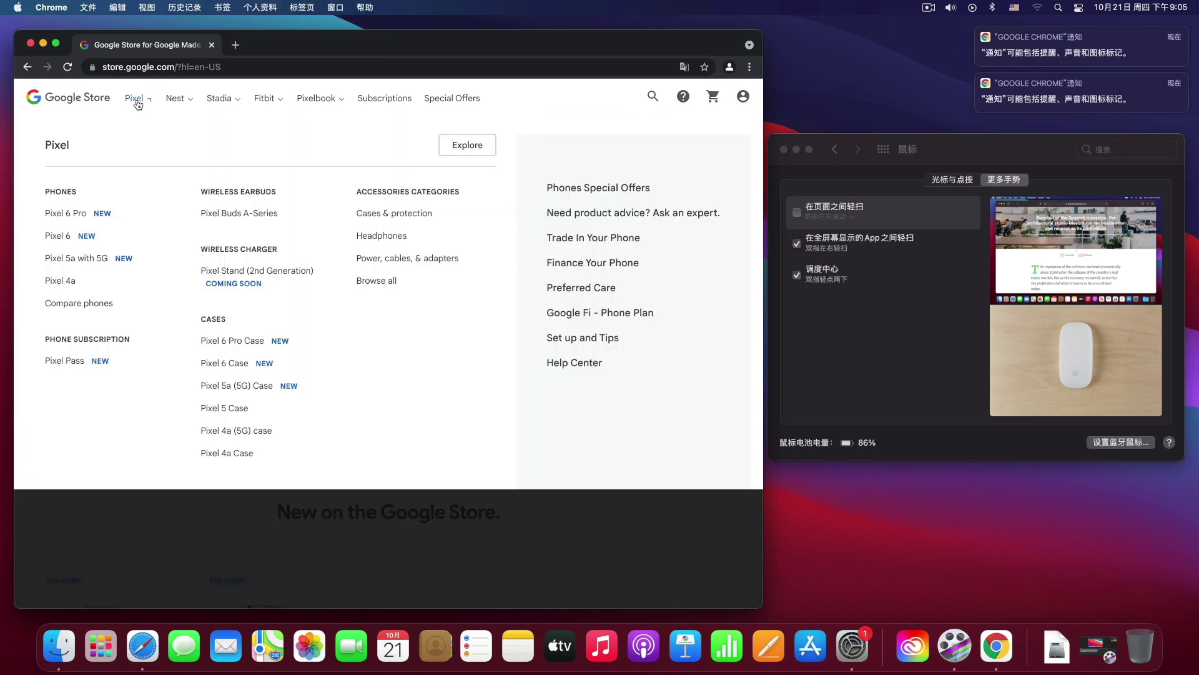
pyautogui.click(65, 215)
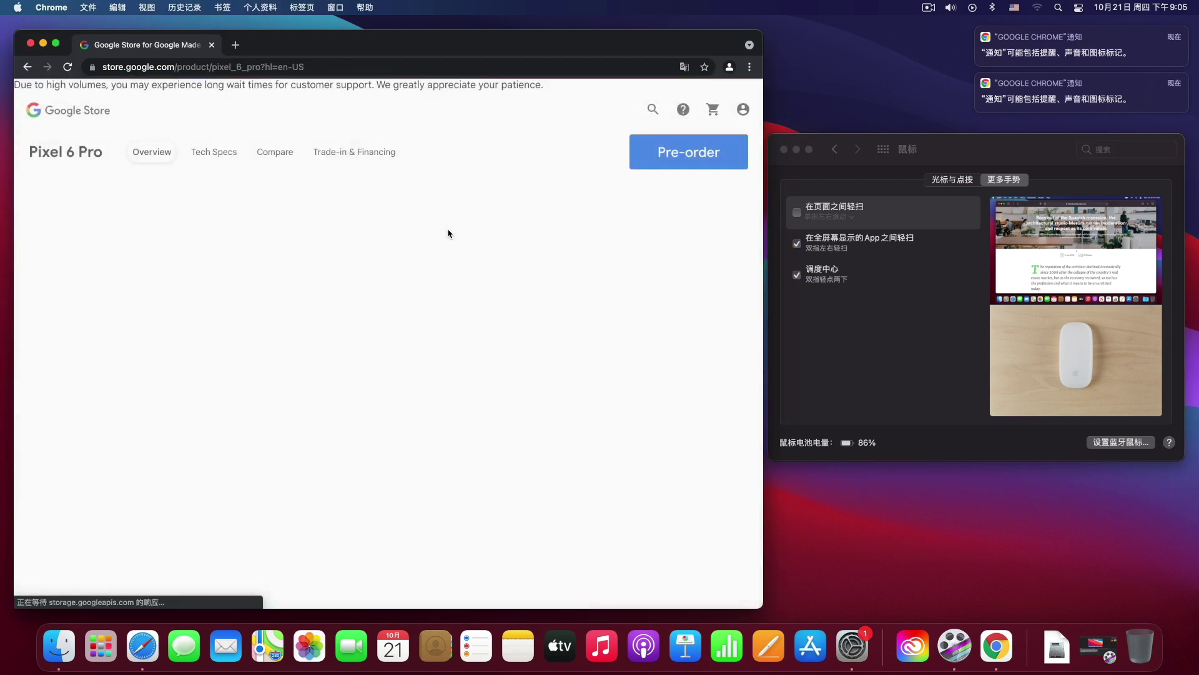
# Enable swiping between pages (在页面之间轻扫) and test it by going back to the store's home page and forward to Pixel 6 Pro.
pyautogui.click(797, 213)
pyautogui.hscroll(-5, 296, 253)
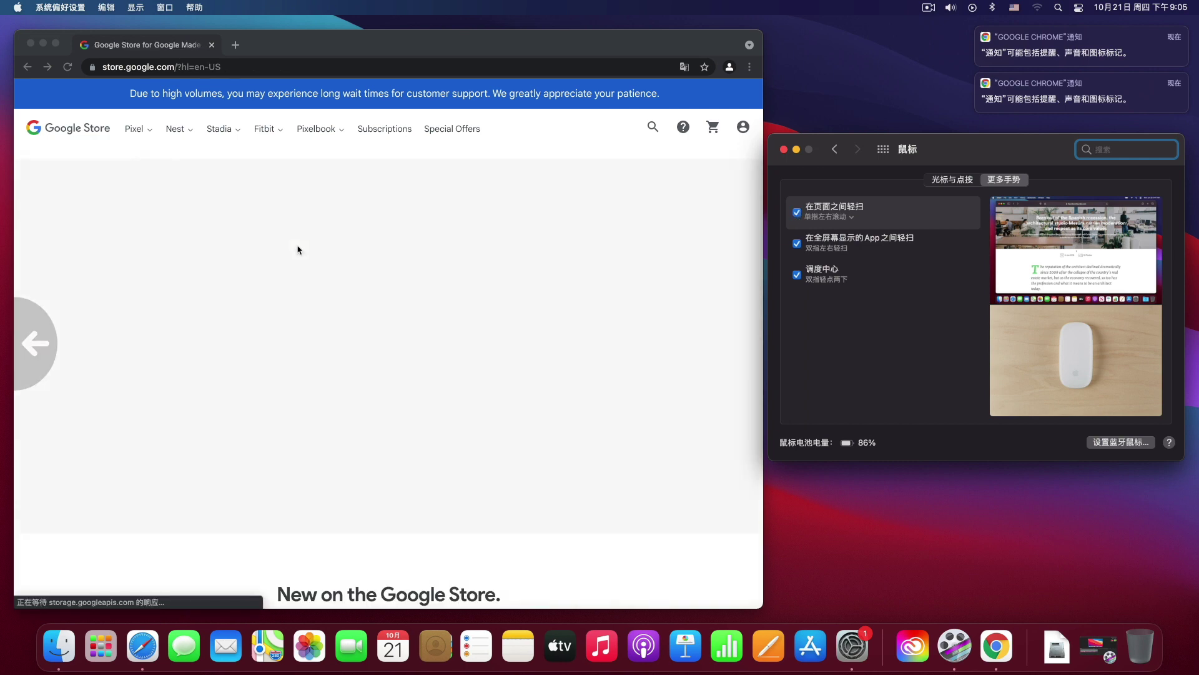
pyautogui.hscroll(5, 548, 263)
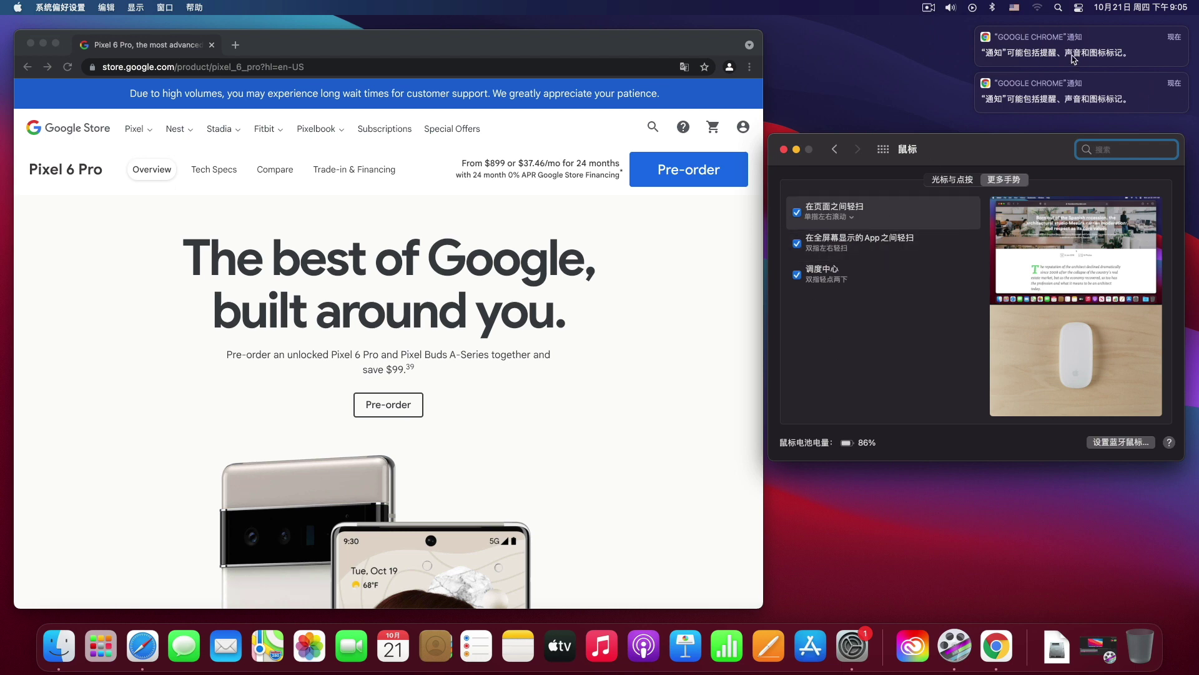
# Dismiss the Chrome notifications and switch the Chrome window to full screen.
pyautogui.click(979, 37)
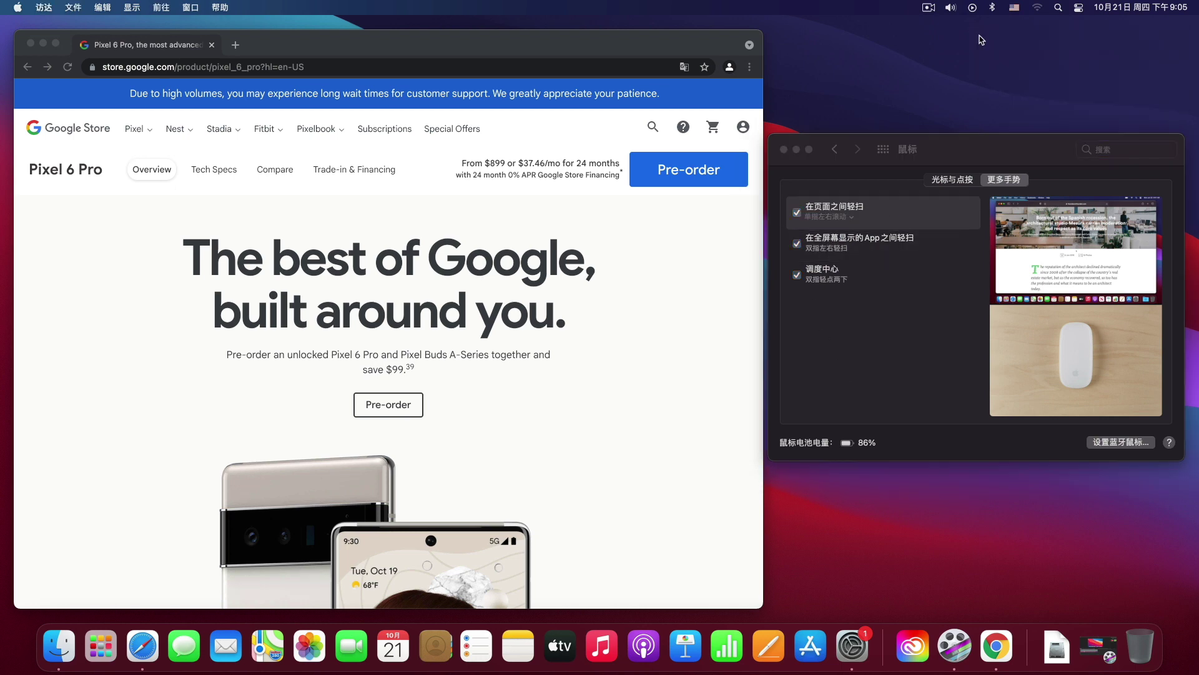
pyautogui.click(56, 43)
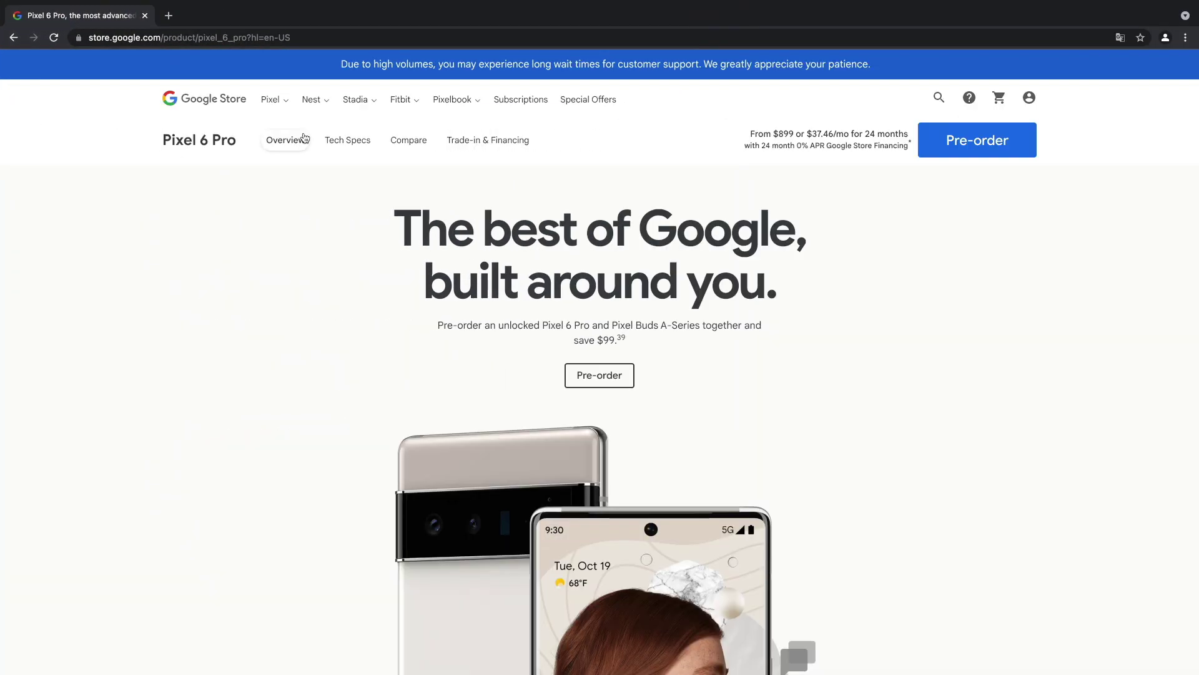
# Test swiping between full-screen apps by switching away from Chrome and back twice, and take Chrome out of full screen.
pyautogui.hotkey('ctrl', 'Left')
pyautogui.hotkey('ctrl', 'Right')
pyautogui.hotkey('ctrl', 'Left')
pyautogui.hotkey('ctrl', 'Right')
pyautogui.moveTo(29, 3)
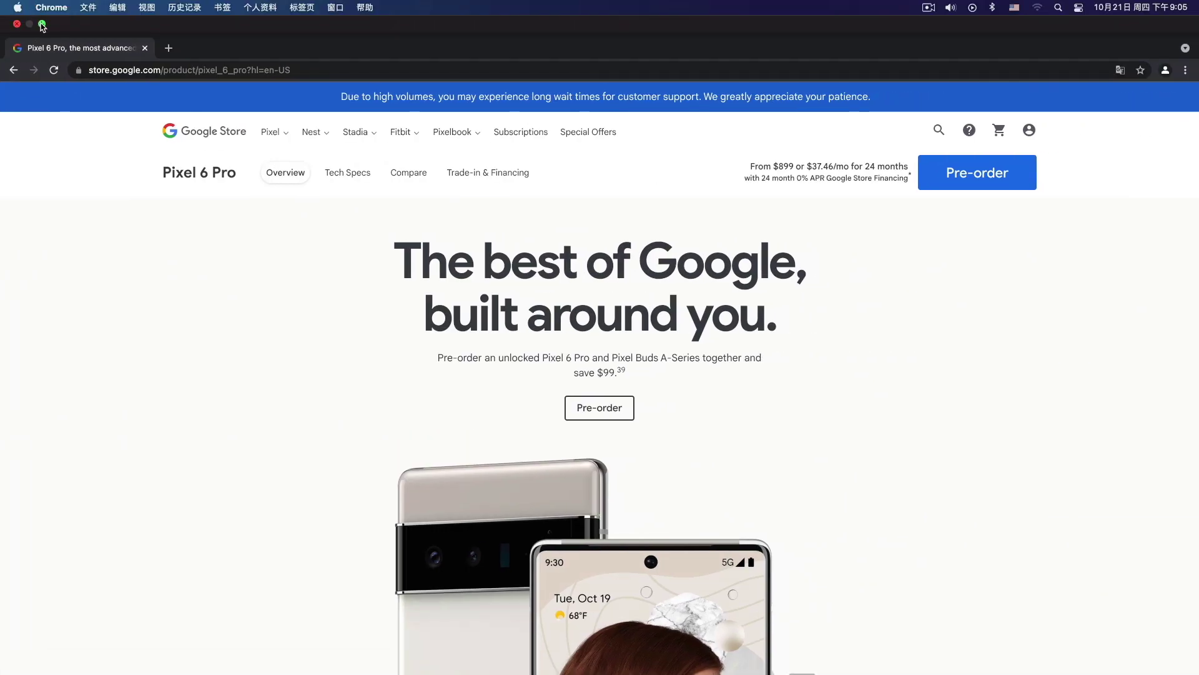
pyautogui.click(41, 25)
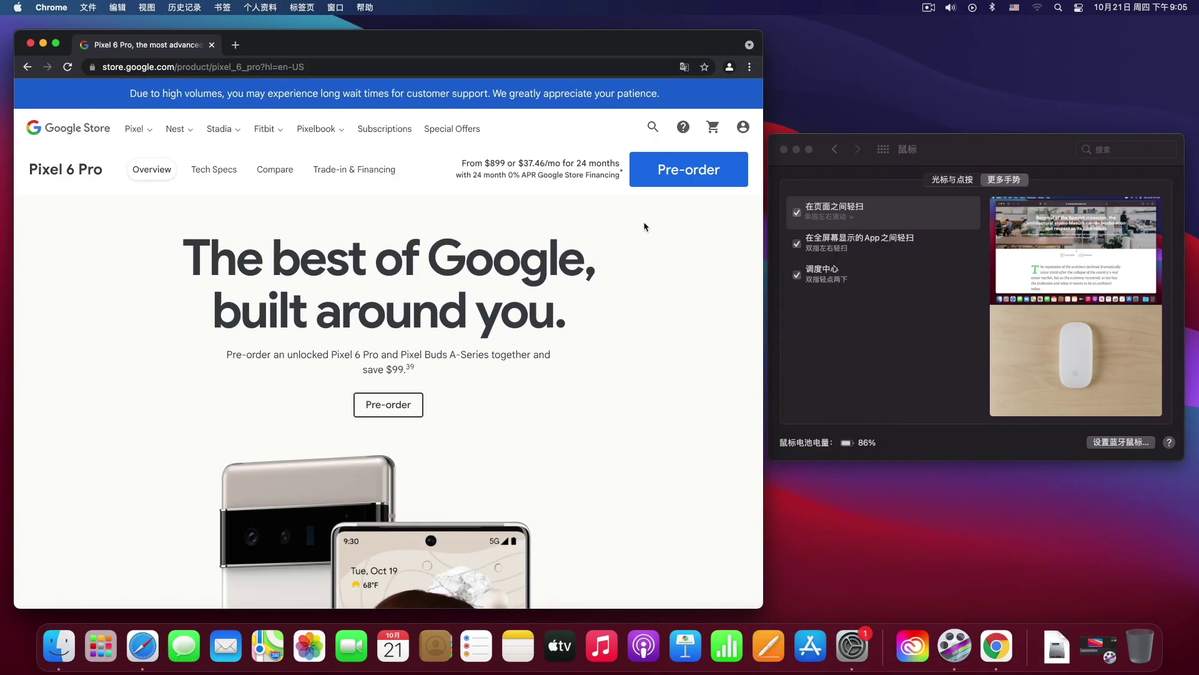
# Test the Mission Control (调度中心) gesture by showing and hiding the window overview several times, and close the Pages template chooser.
pyautogui.click(816, 286)
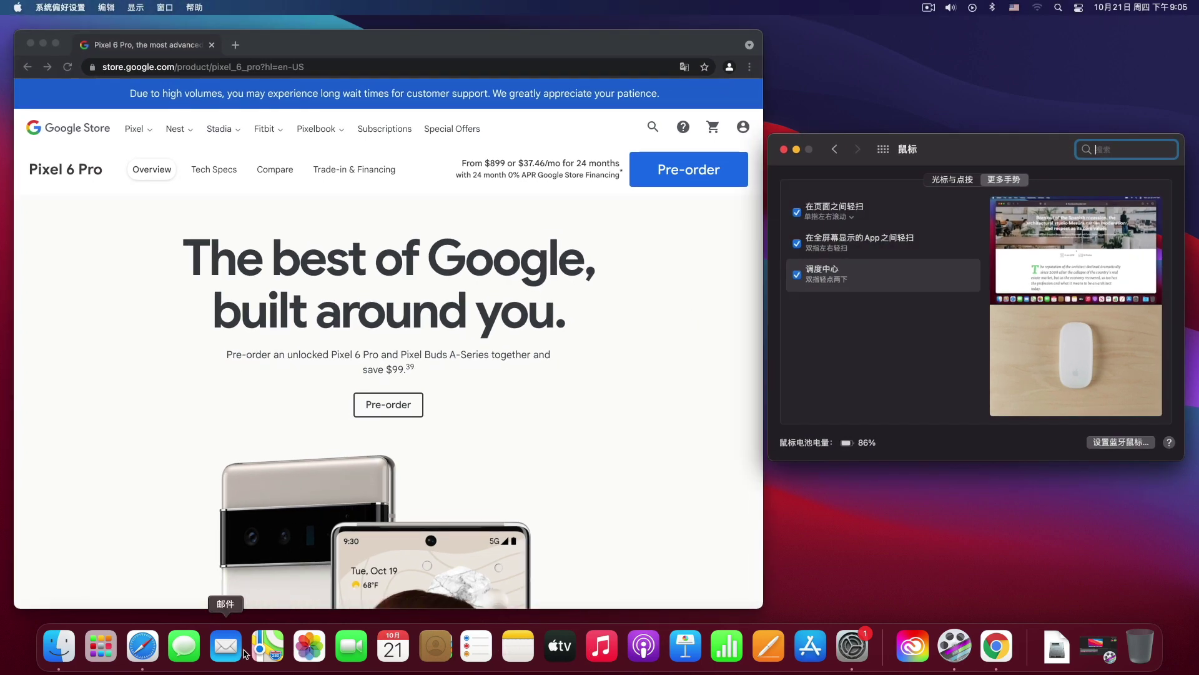
pyautogui.hotkey('ctrl', 'Up')
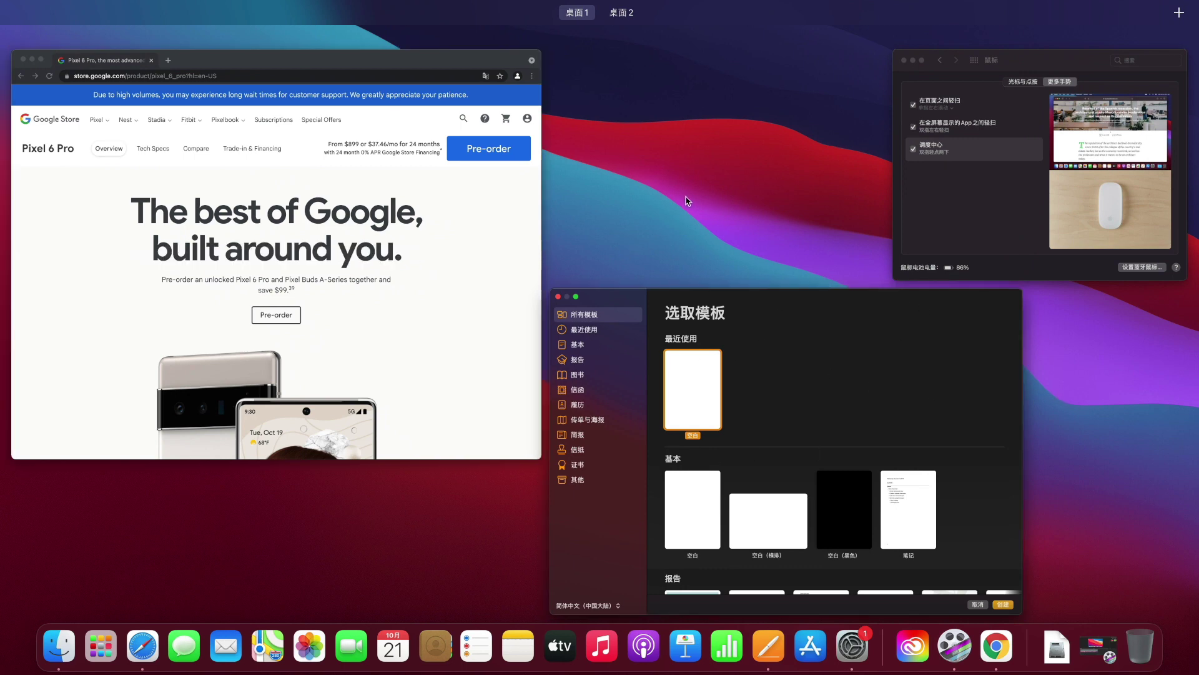
pyautogui.hotkey('ctrl', 'Up')
pyautogui.hotkey('ctrl', 'Up')
pyautogui.hotkey('ctrl', 'Up')
pyautogui.hotkey('ctrl', 'Up')
pyautogui.hotkey('ctrl', 'Up')
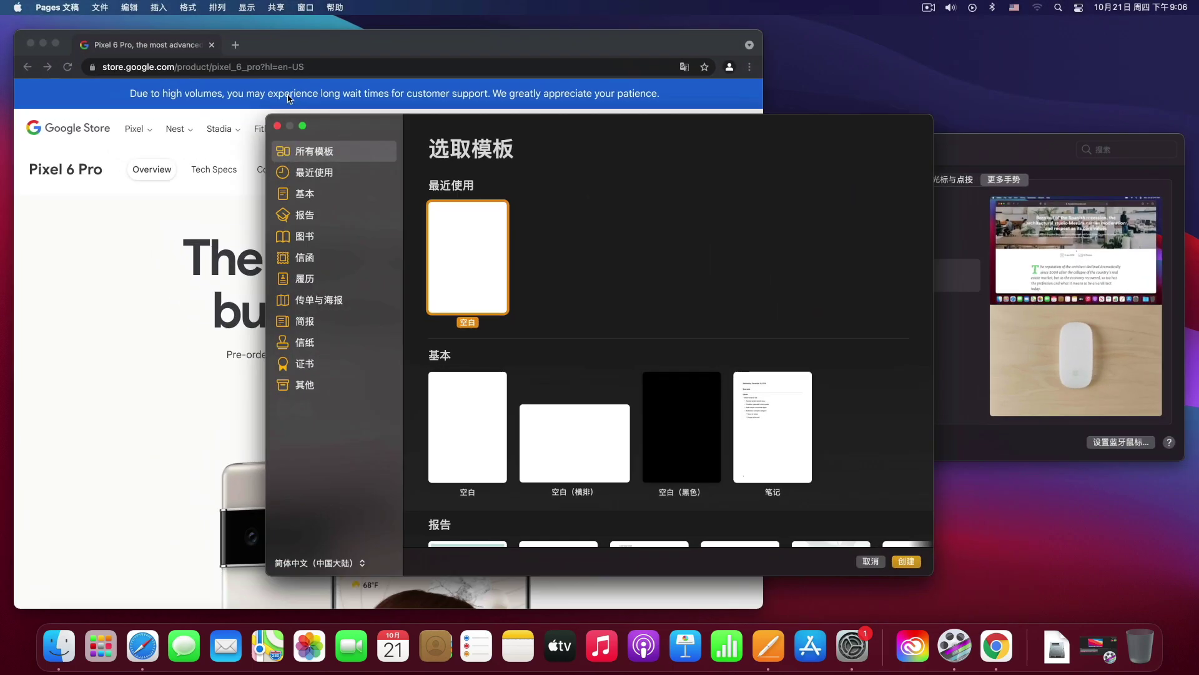
pyautogui.click(277, 126)
pyautogui.click(871, 342)
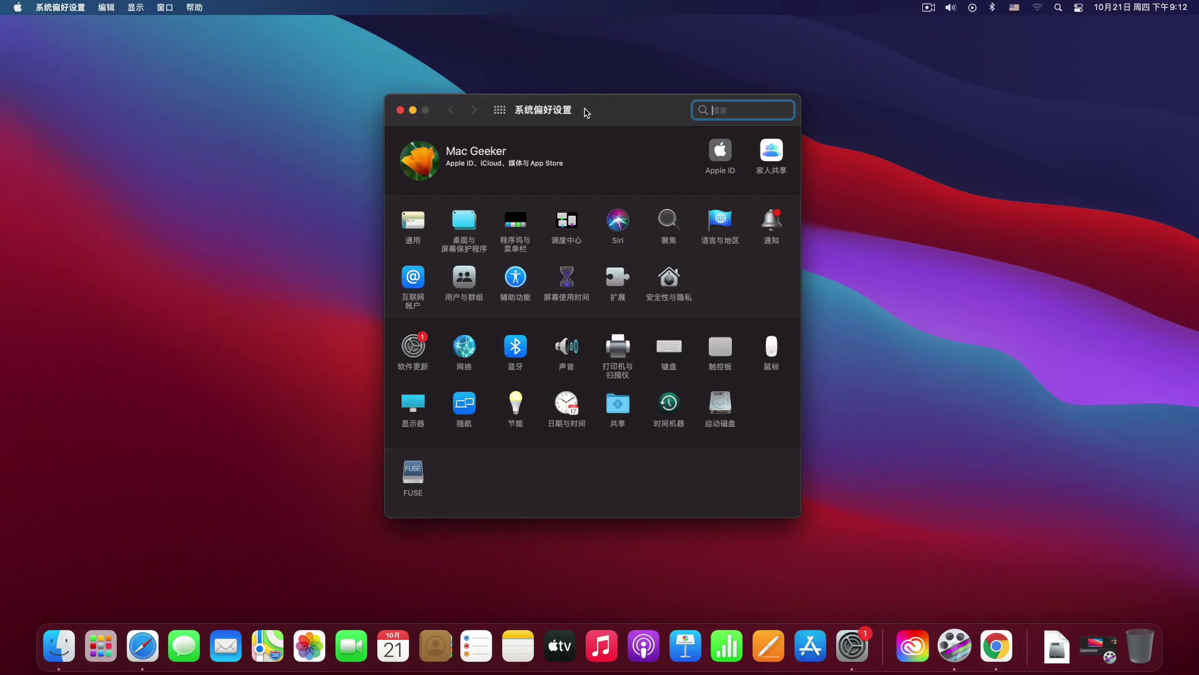
# In the Dock & Menu Bar (程序坞与菜单栏) settings, make the Dock slightly smaller and enable magnification (放大) at its maximum.
pyautogui.click(516, 225)
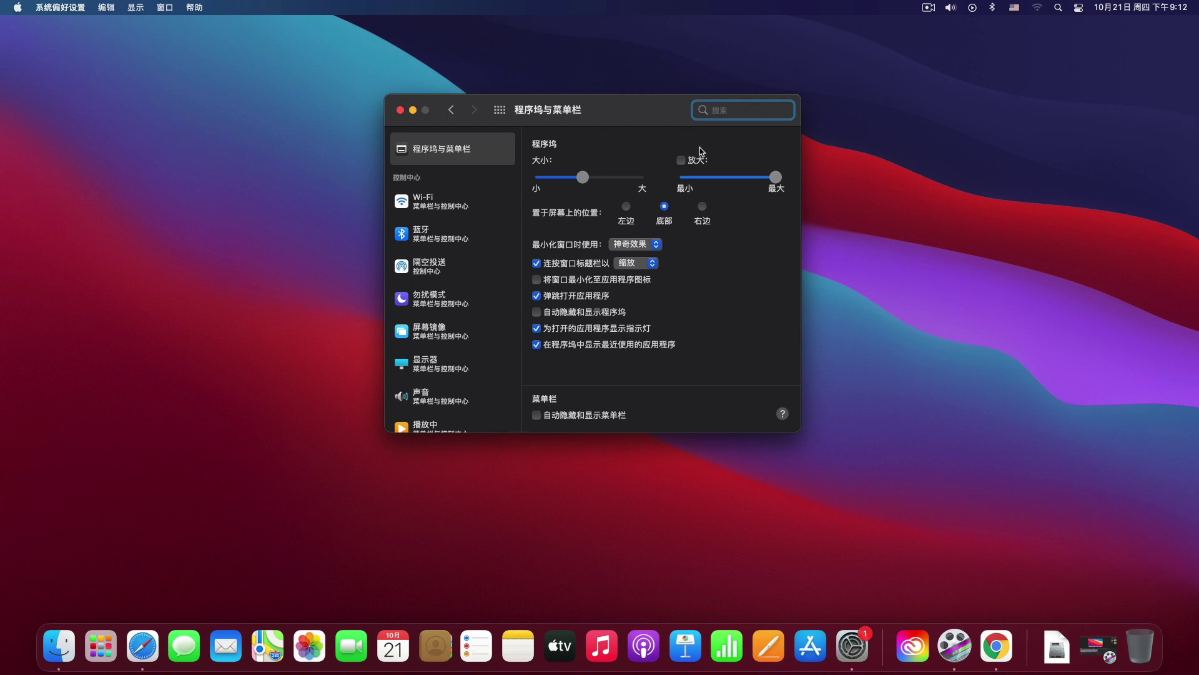
pyautogui.click(682, 161)
pyautogui.moveTo(585, 181); pyautogui.dragTo(573, 181)
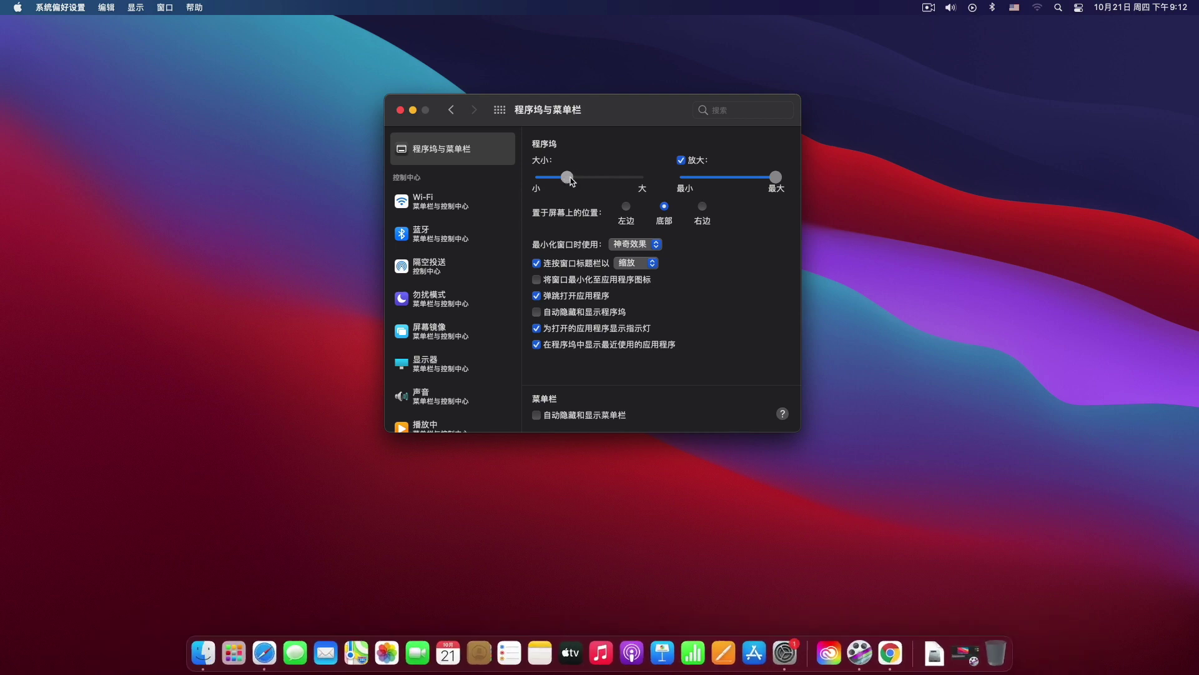
pyautogui.moveTo(775, 179); pyautogui.dragTo(754, 180)
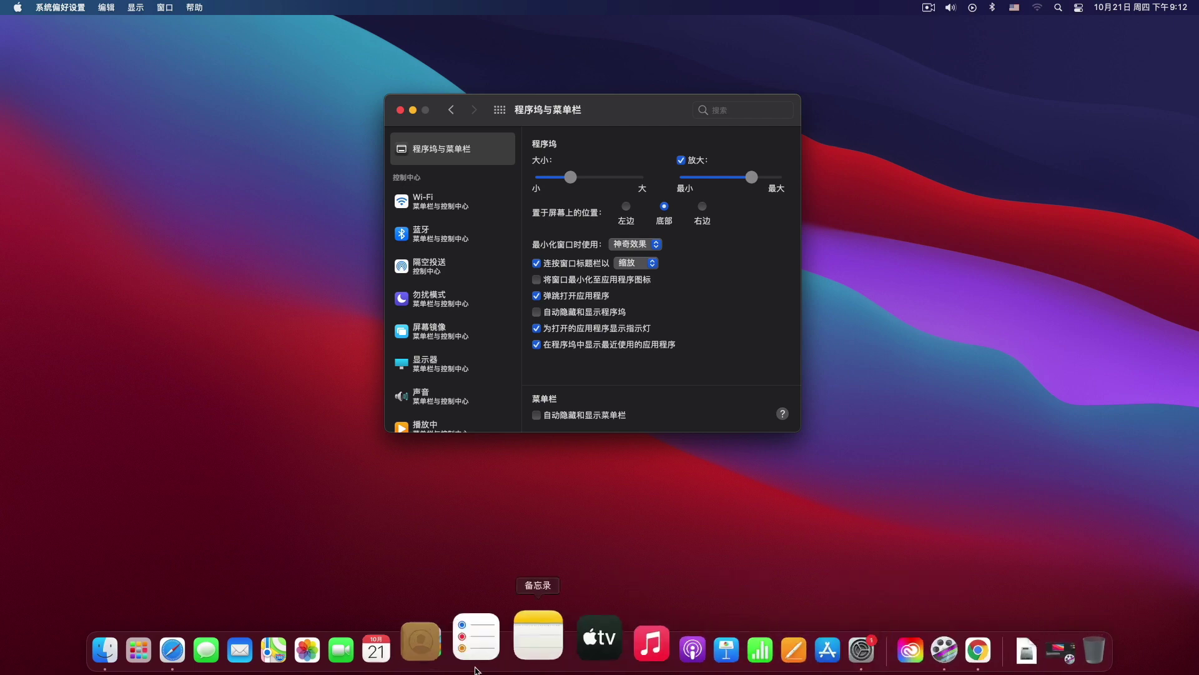
pyautogui.moveTo(752, 177); pyautogui.dragTo(777, 179)
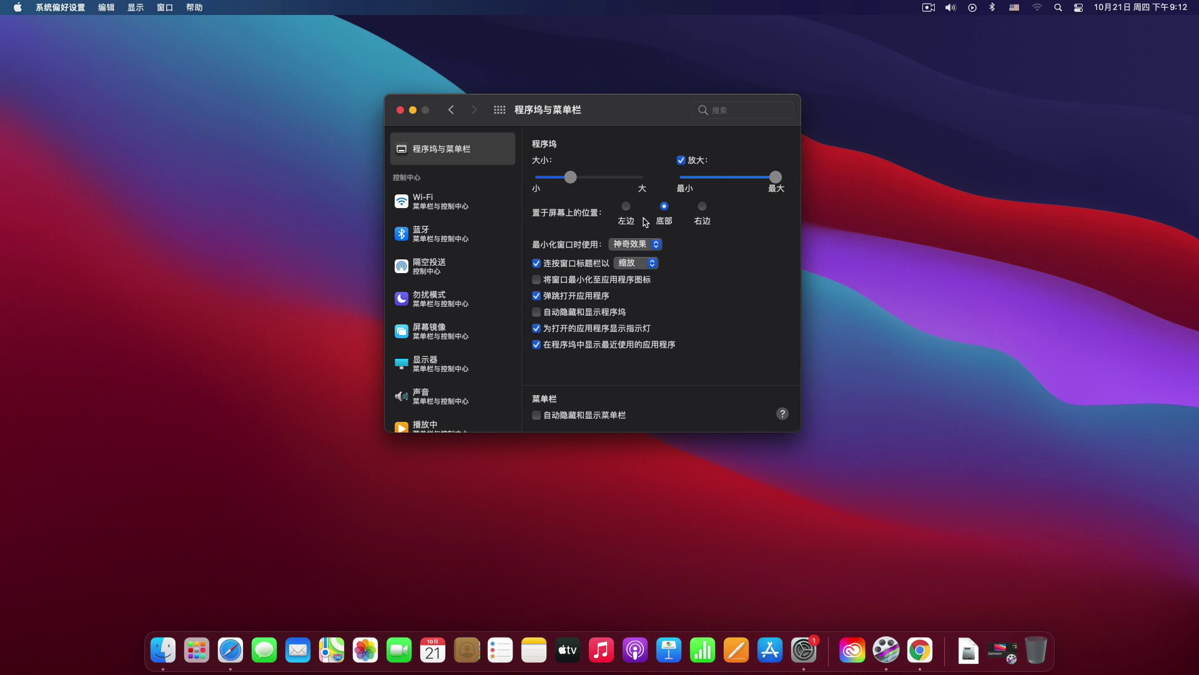
# Try the Dock at the left (左边) and right (右边) of the screen, and return it to the bottom (底部).
pyautogui.click(628, 211)
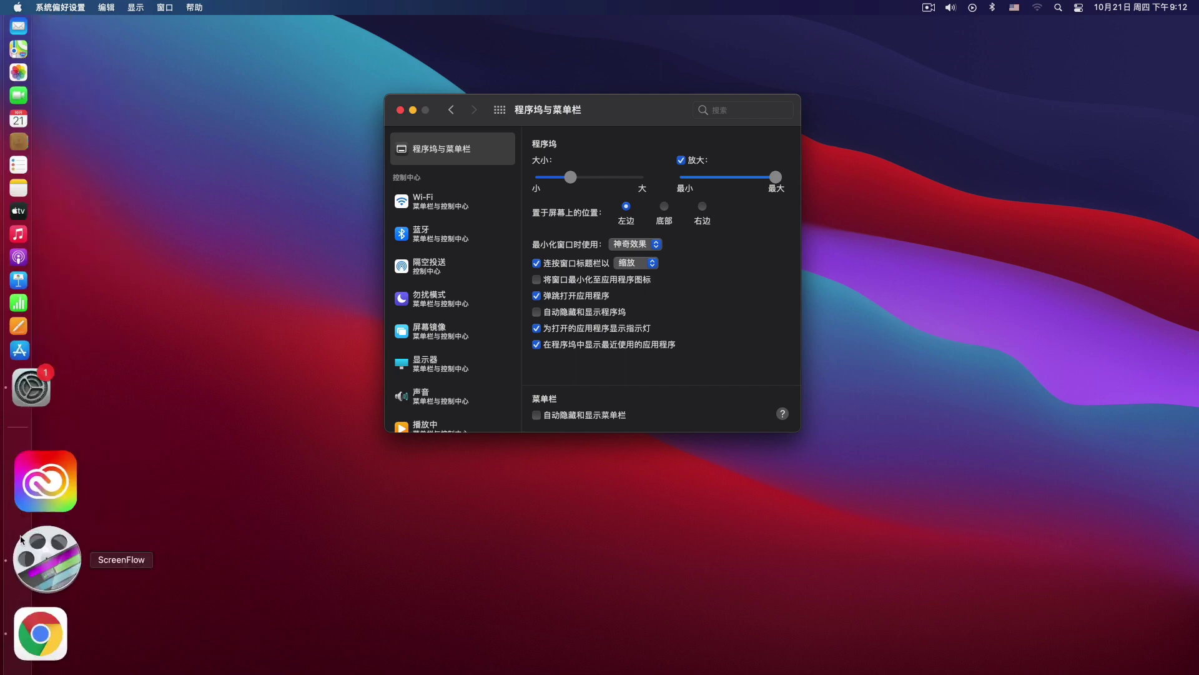
pyautogui.click(703, 210)
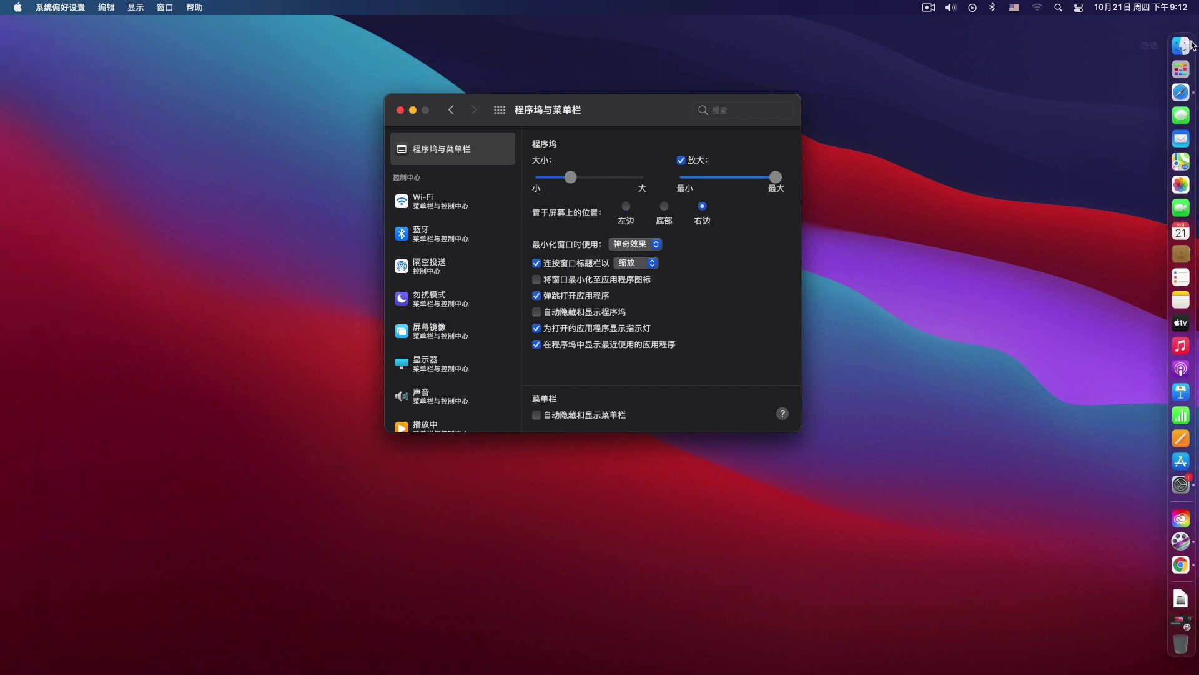
pyautogui.click(664, 210)
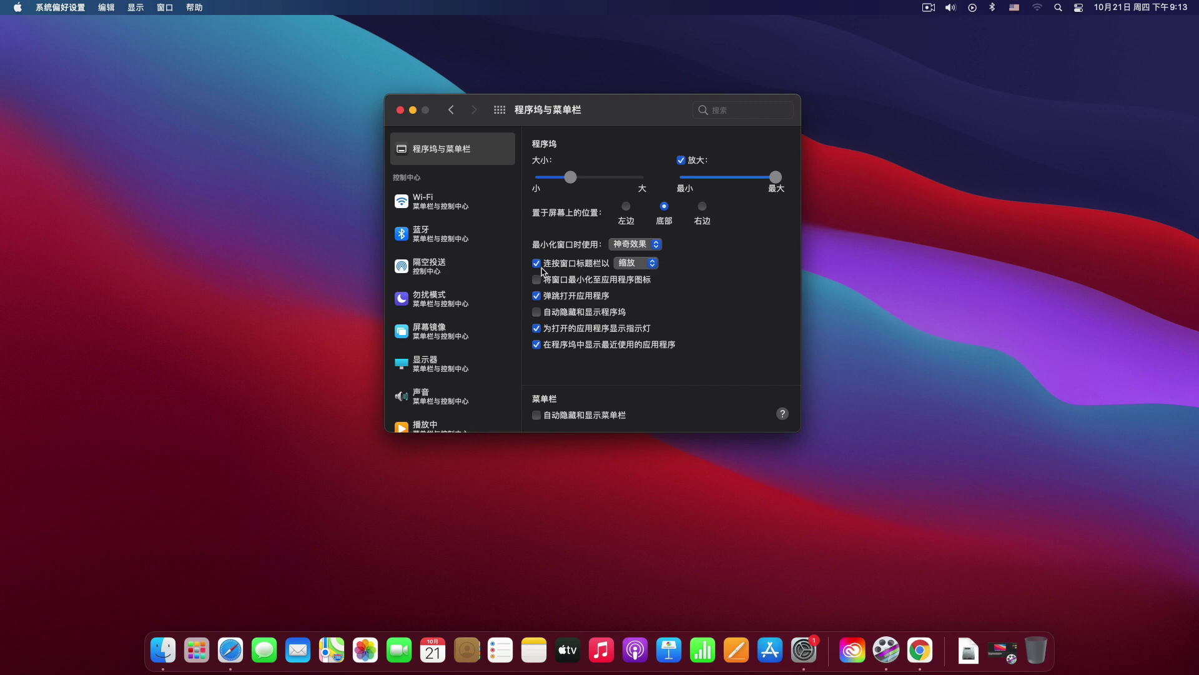
# Examine the available window minimizing effects and the actions offered for double-clicking a window's title bar.
pyautogui.click(656, 248)
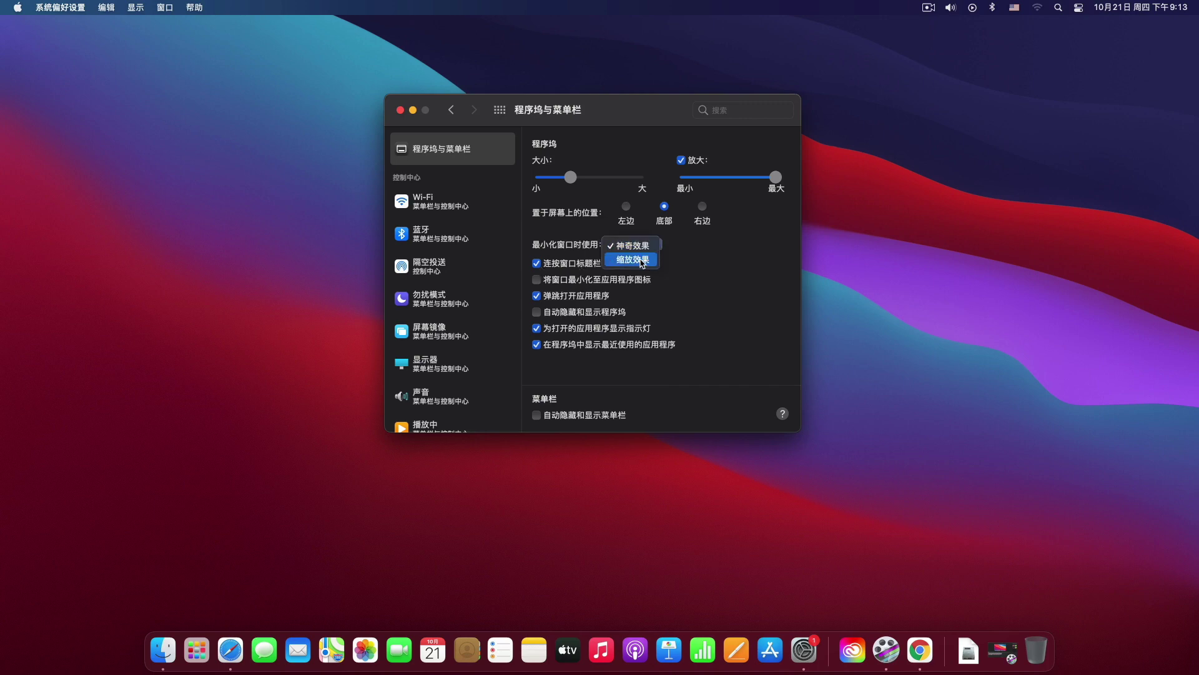
pyautogui.click(719, 242)
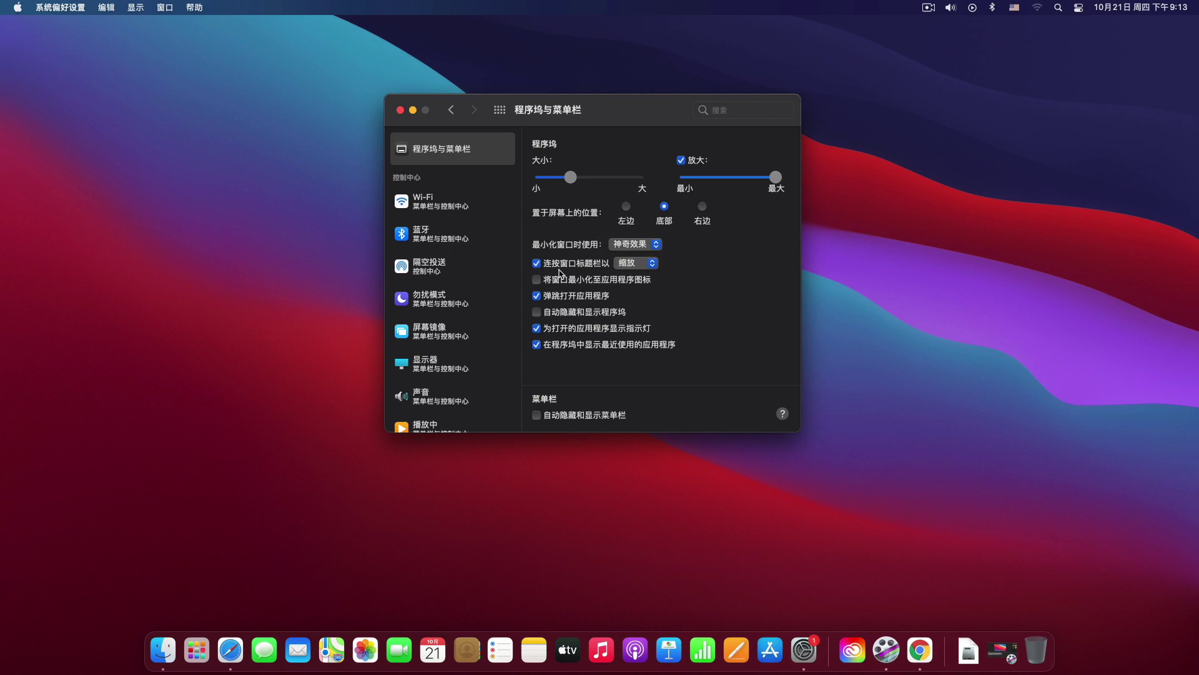
pyautogui.click(642, 268)
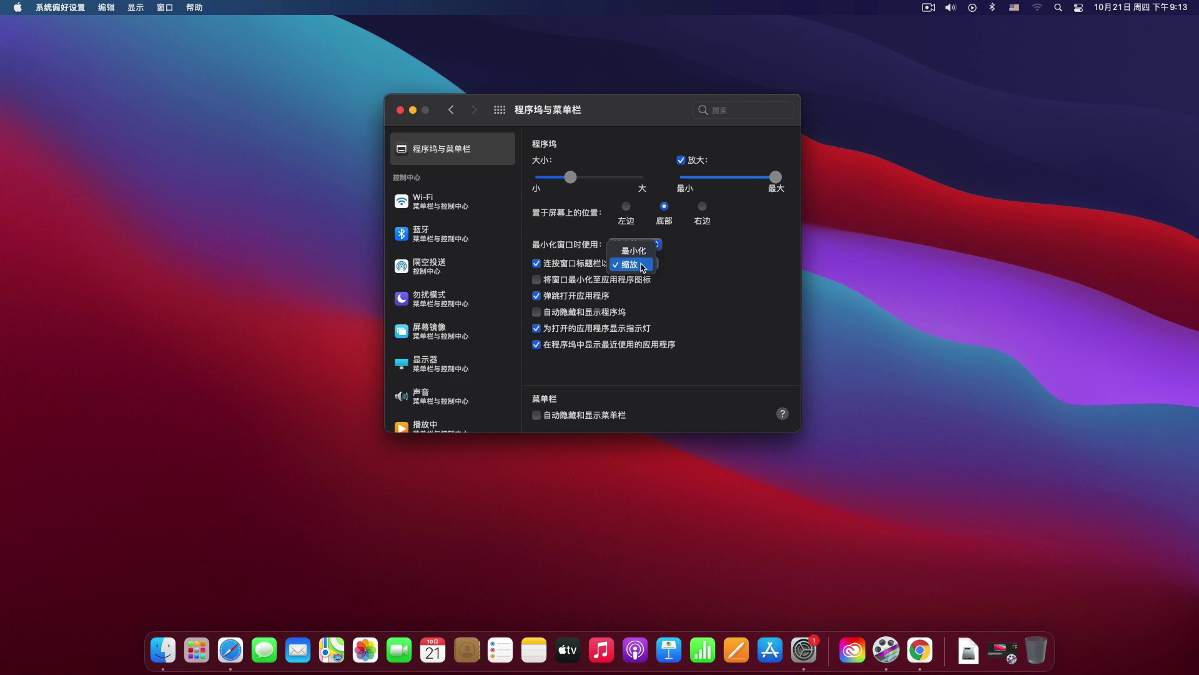
pyautogui.click(643, 267)
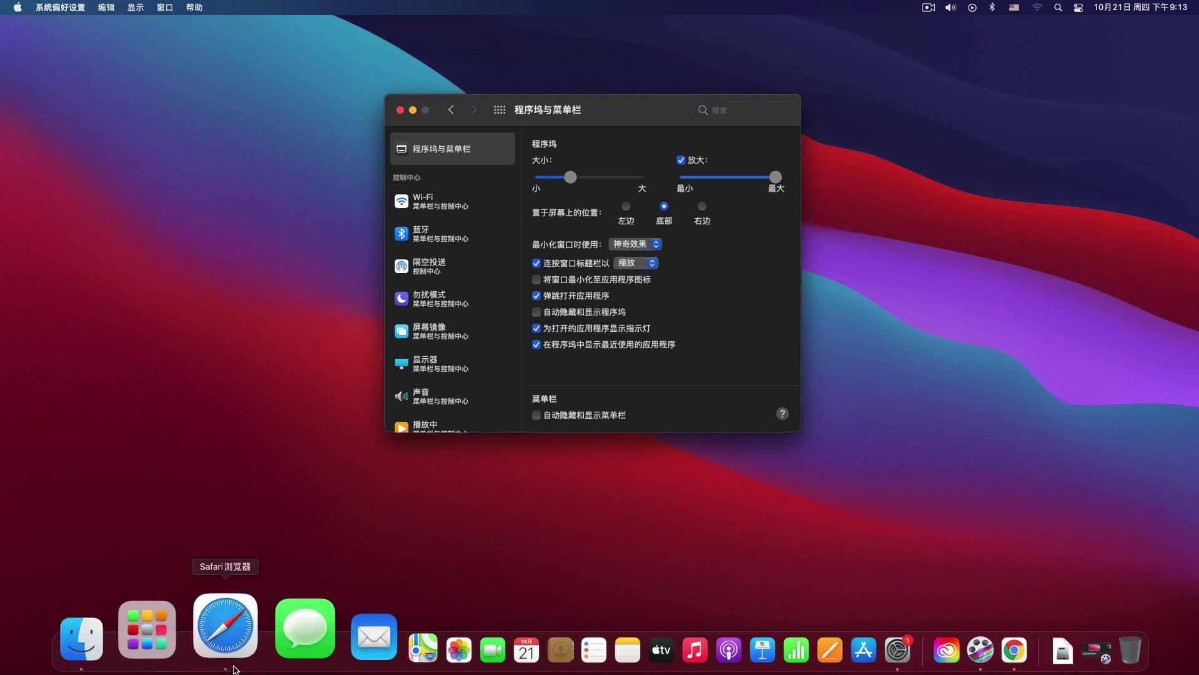
# Open Google Chrome from Launchpad and test title-bar zooming (缩放) by enlarging its window and restoring the original size.
pyautogui.click(193, 634)
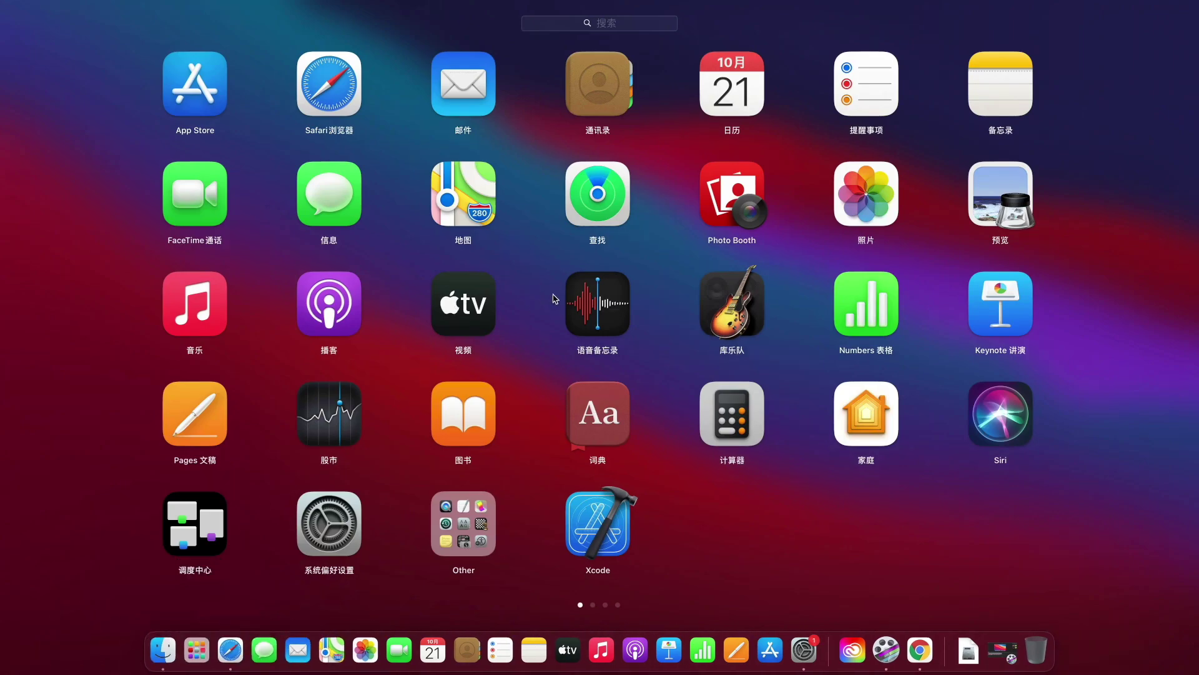
pyautogui.hscroll(3, 838, 321)
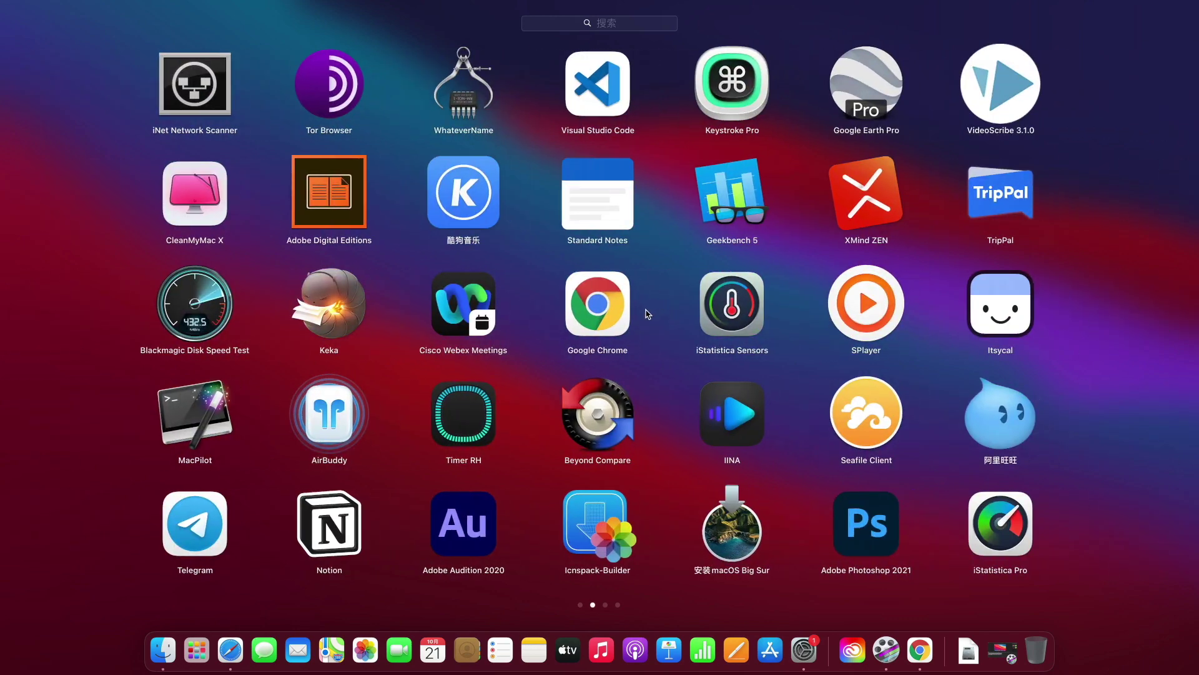
pyautogui.click(609, 308)
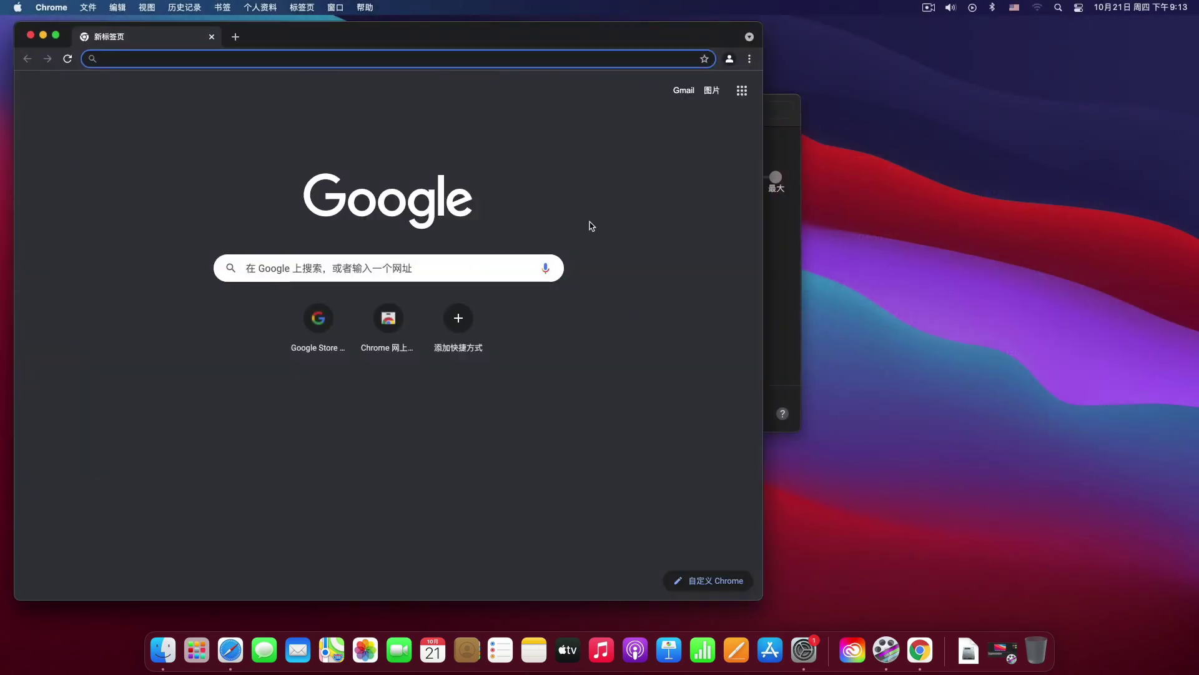
pyautogui.doubleClick(385, 39)
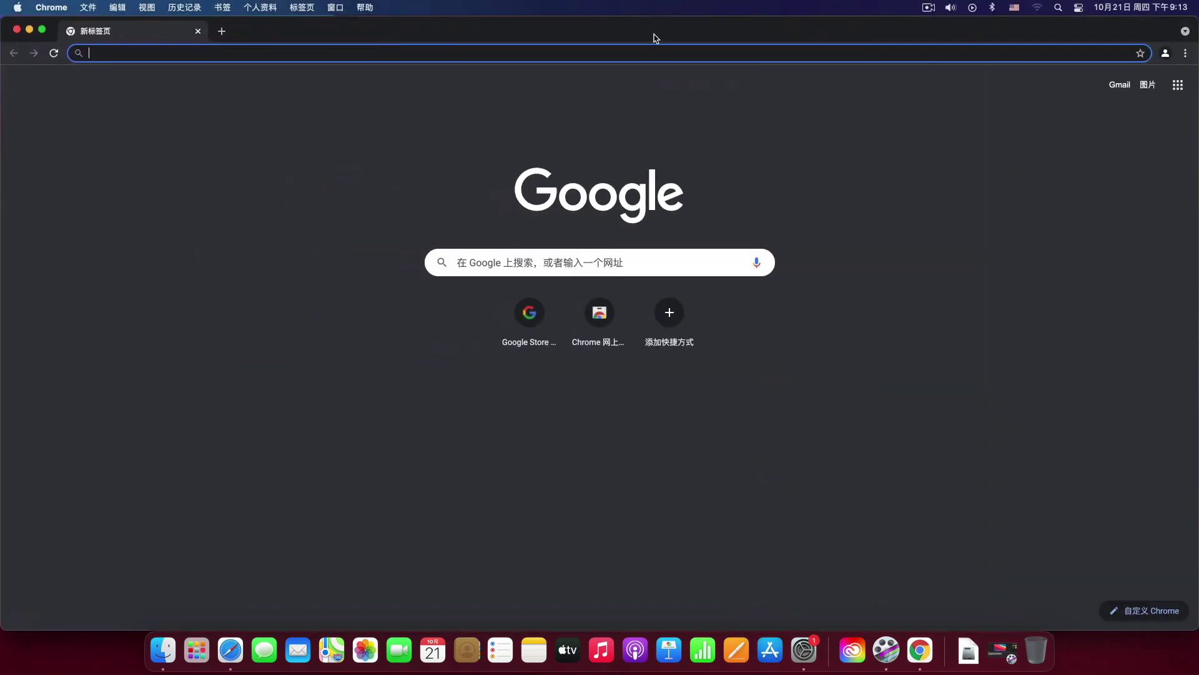
pyautogui.doubleClick(575, 34)
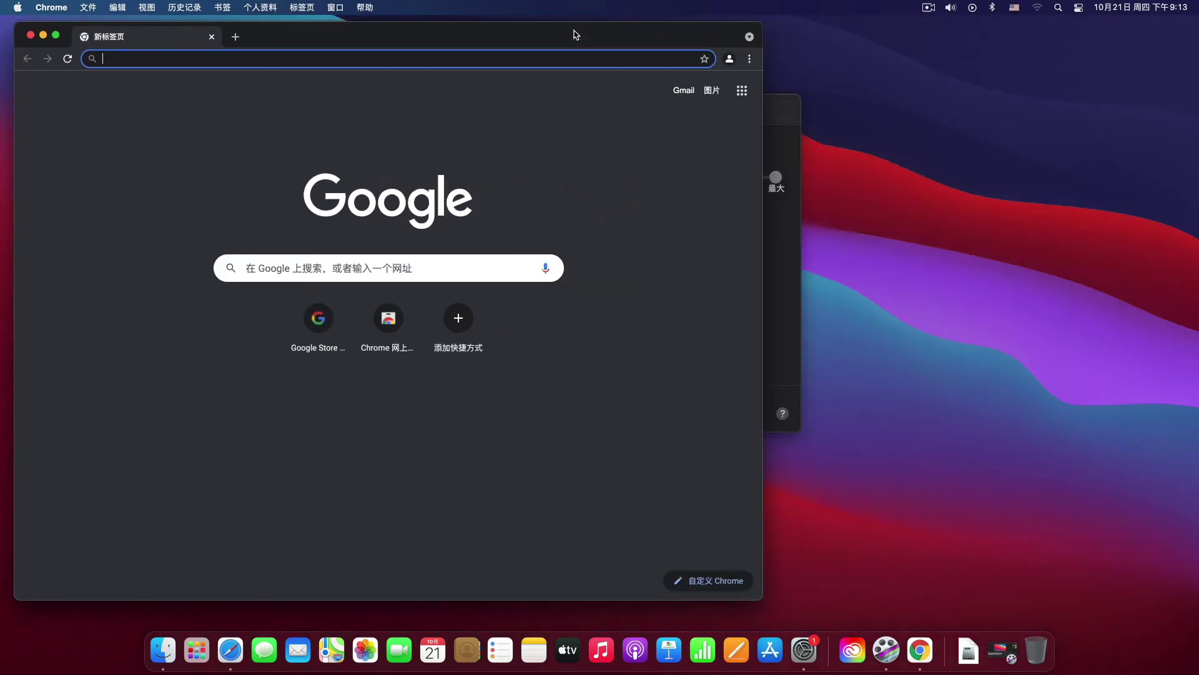
# Review the title-bar double-click actions again, and try minimizing the Chrome window to the Dock and restoring it.
pyautogui.click(793, 259)
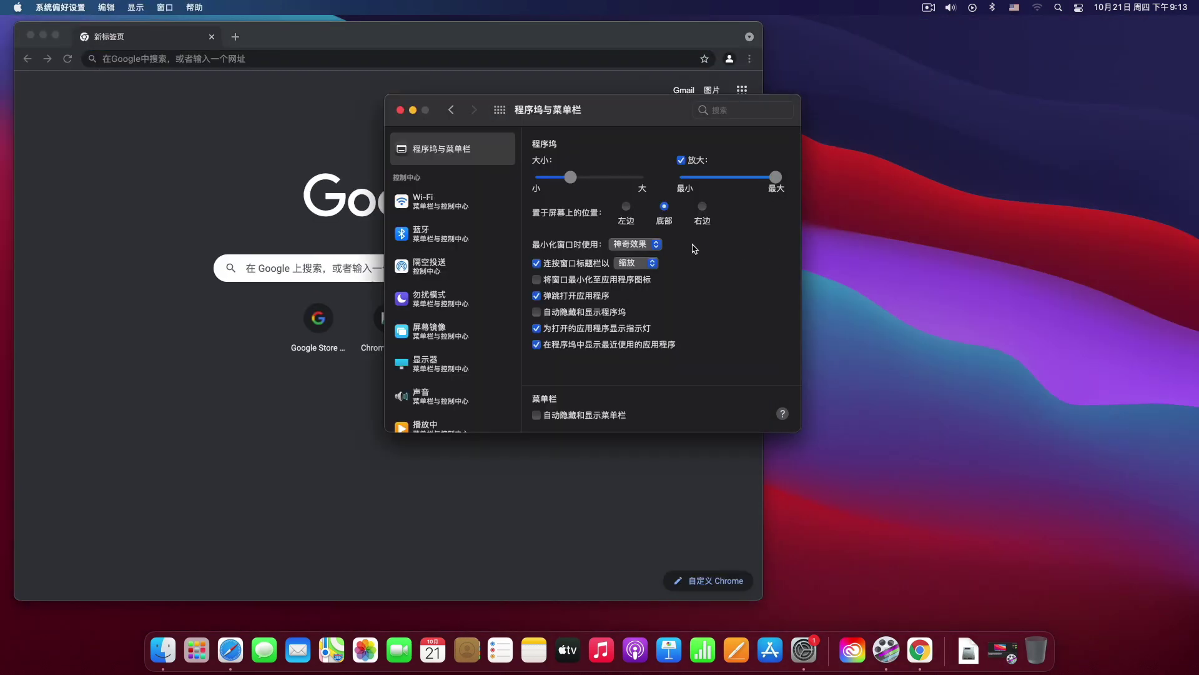
pyautogui.click(638, 269)
pyautogui.click(627, 249)
pyautogui.click(161, 418)
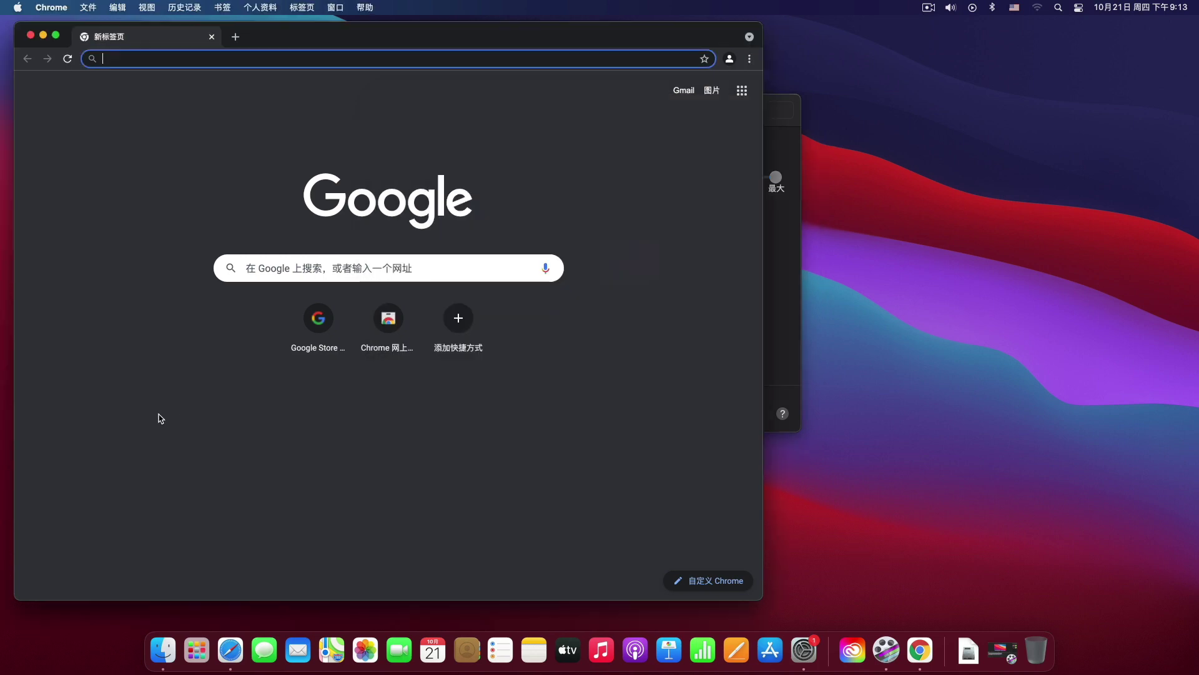
pyautogui.press('super+m')
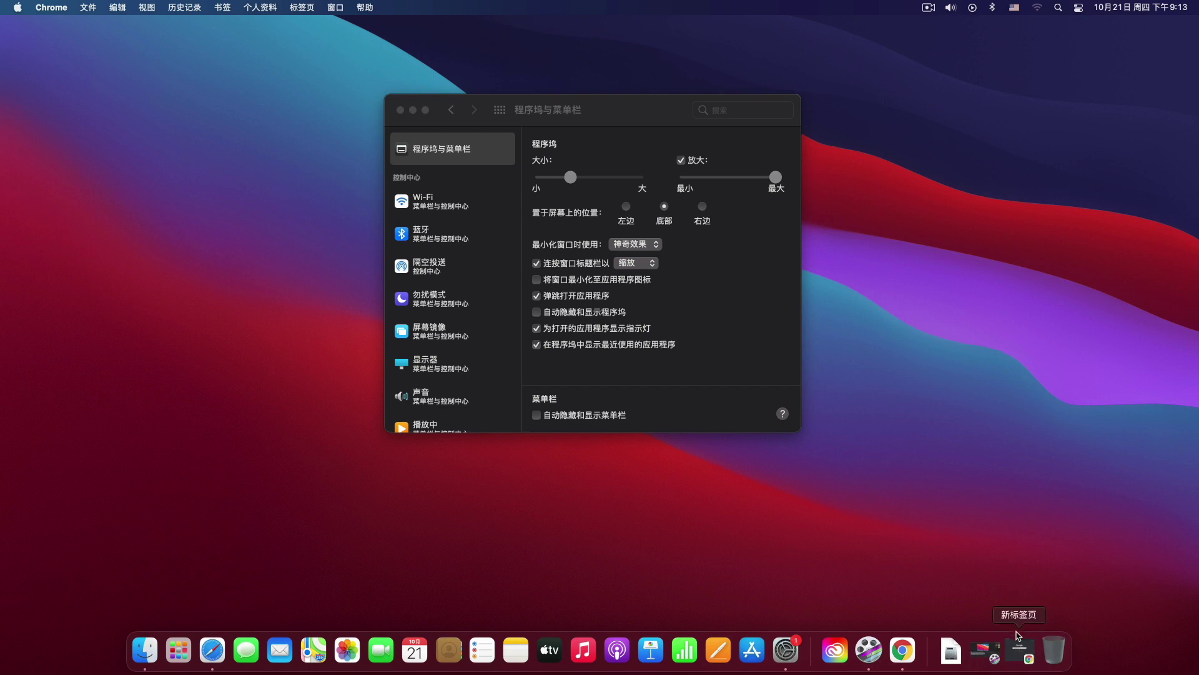
pyautogui.click(1015, 651)
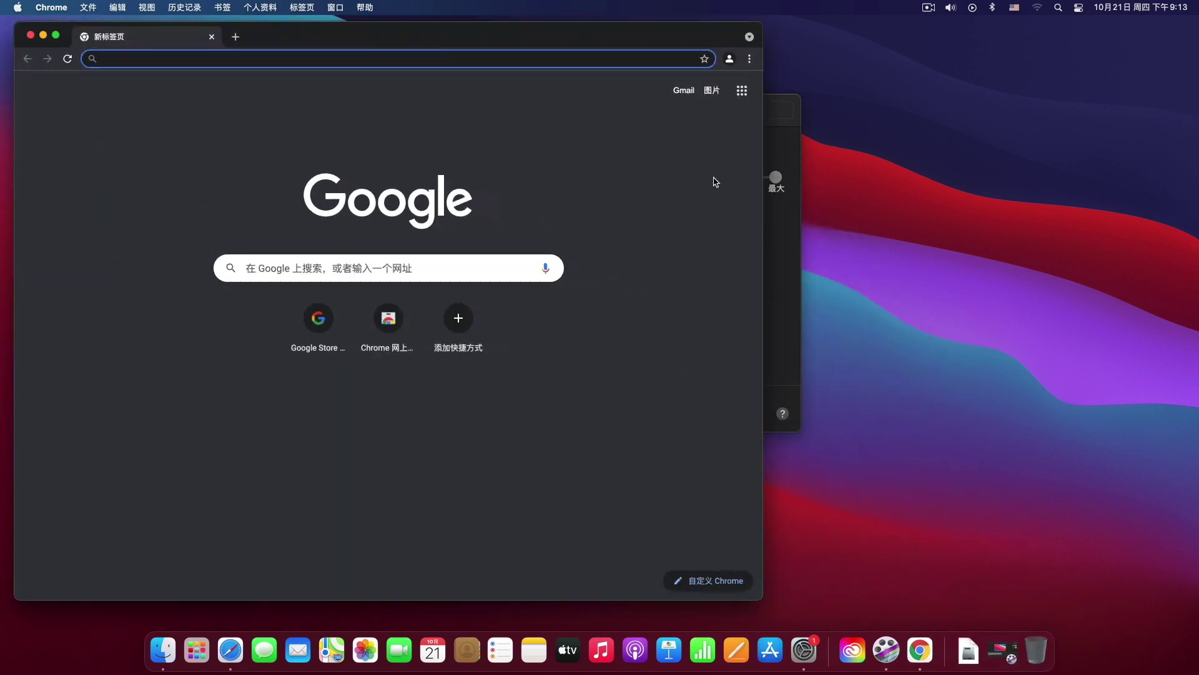
# Return to Chrome and demonstrate minimizing its window to a separate Dock thumbnail, restoring it from there.
pyautogui.click(796, 316)
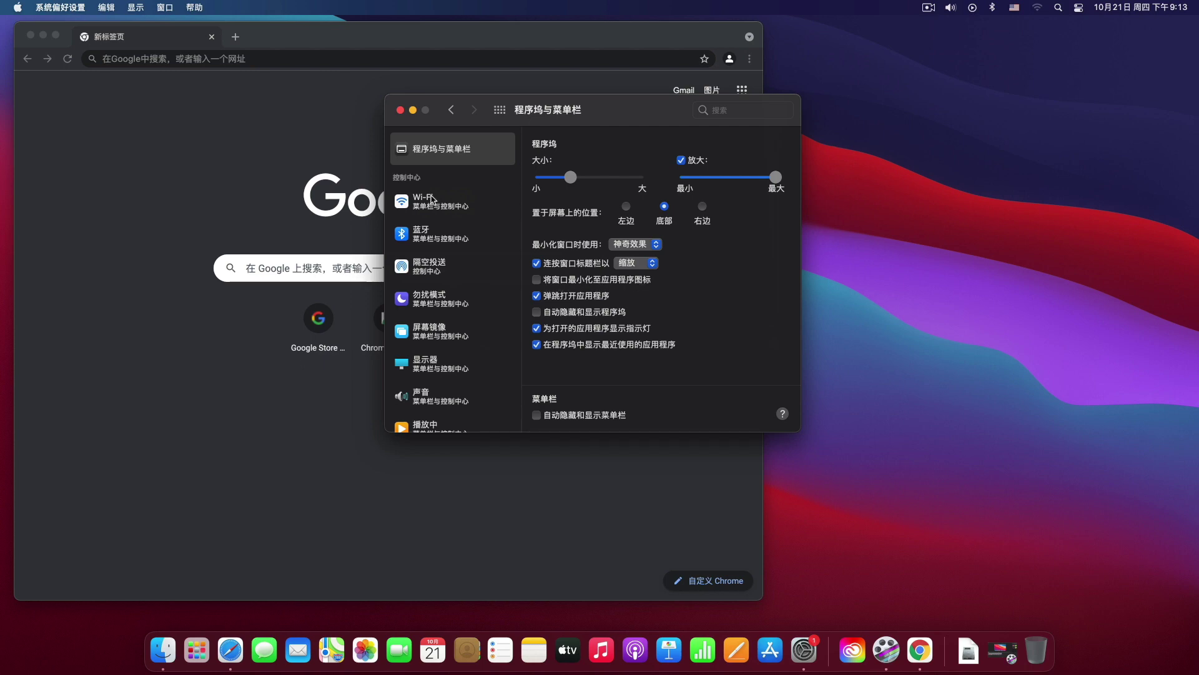
pyautogui.click(92, 131)
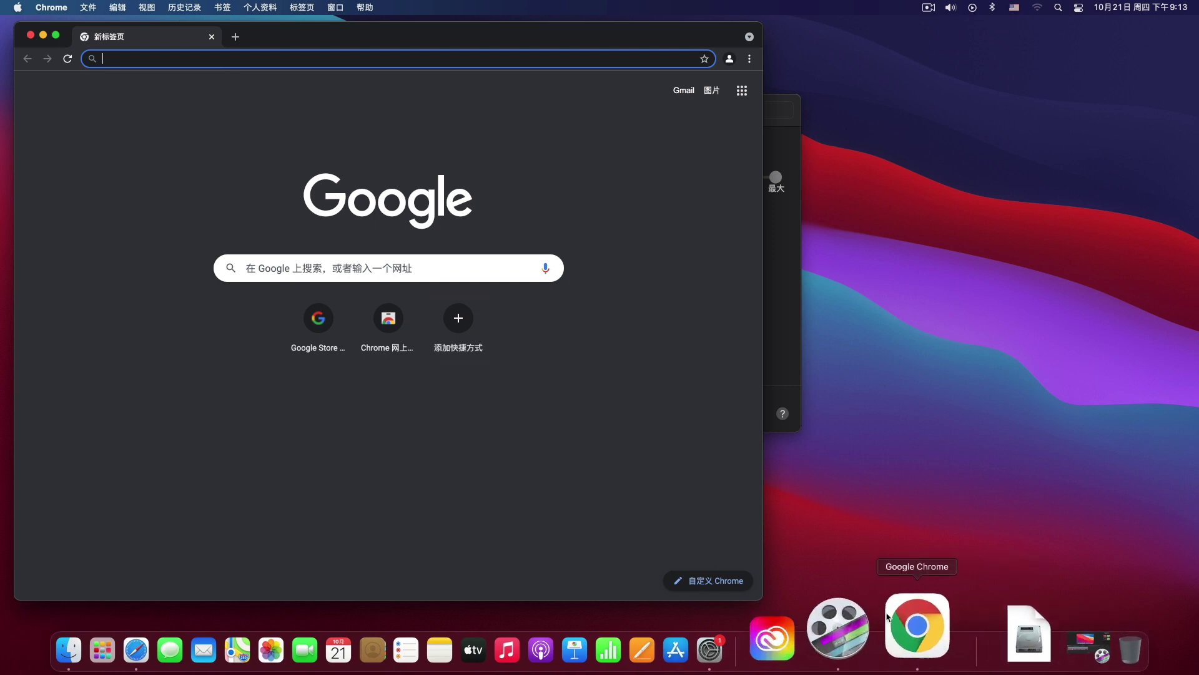
pyautogui.click(197, 238)
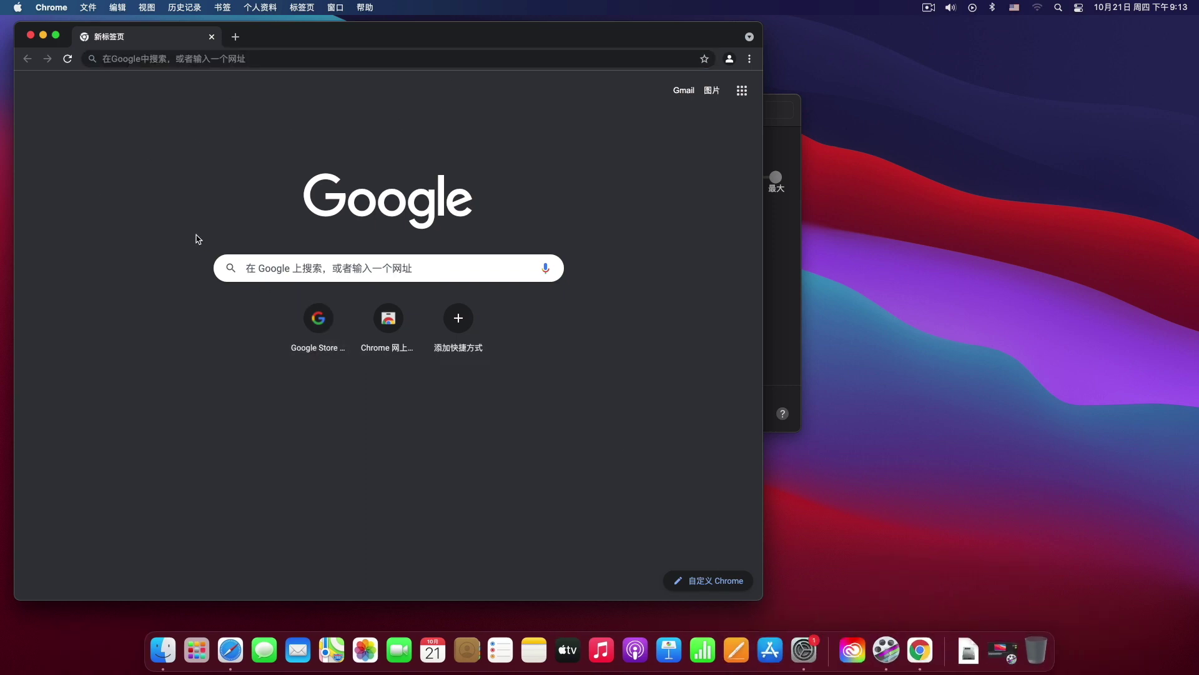
pyautogui.press('super+m')
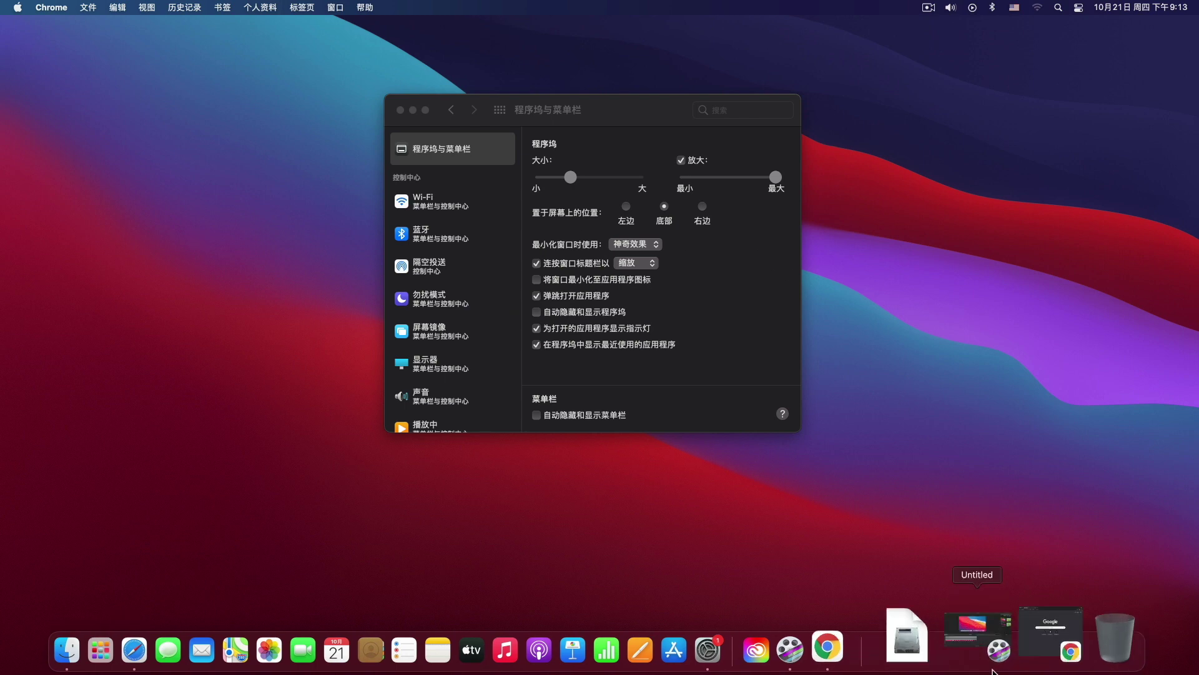
pyautogui.click(1028, 650)
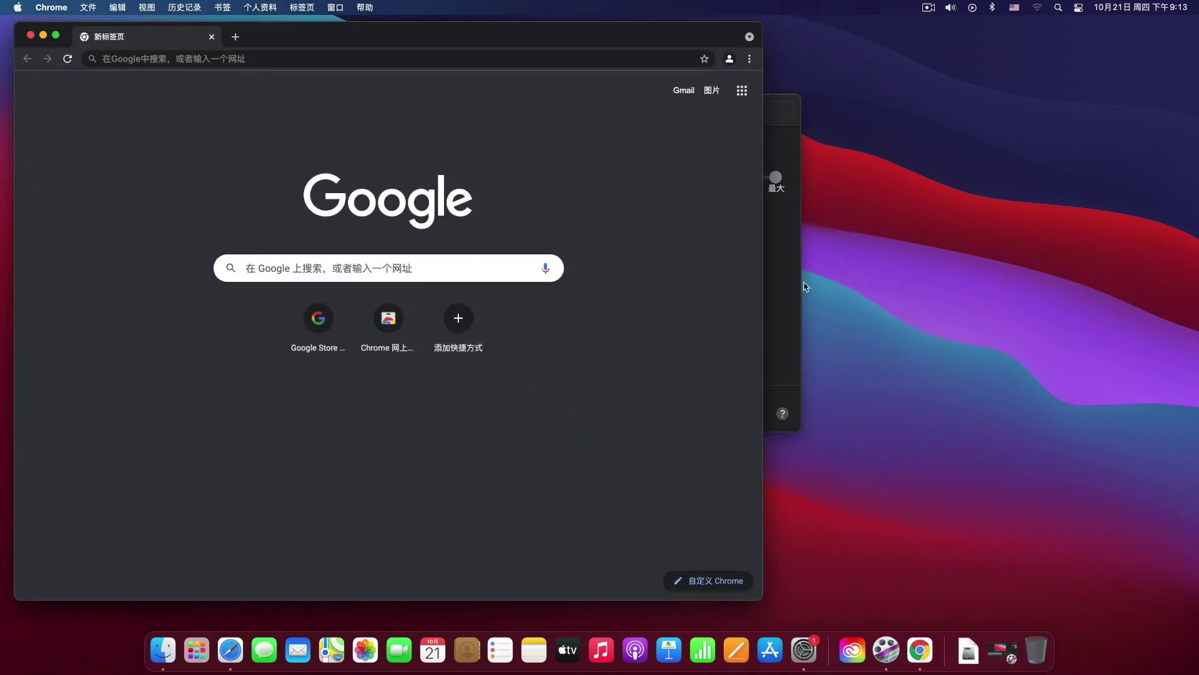
# Enable minimizing windows into the application icon (将窗口最小化至应用程序图标), and test it by minimizing Chrome and restoring it from its Dock icon.
pyautogui.click(793, 284)
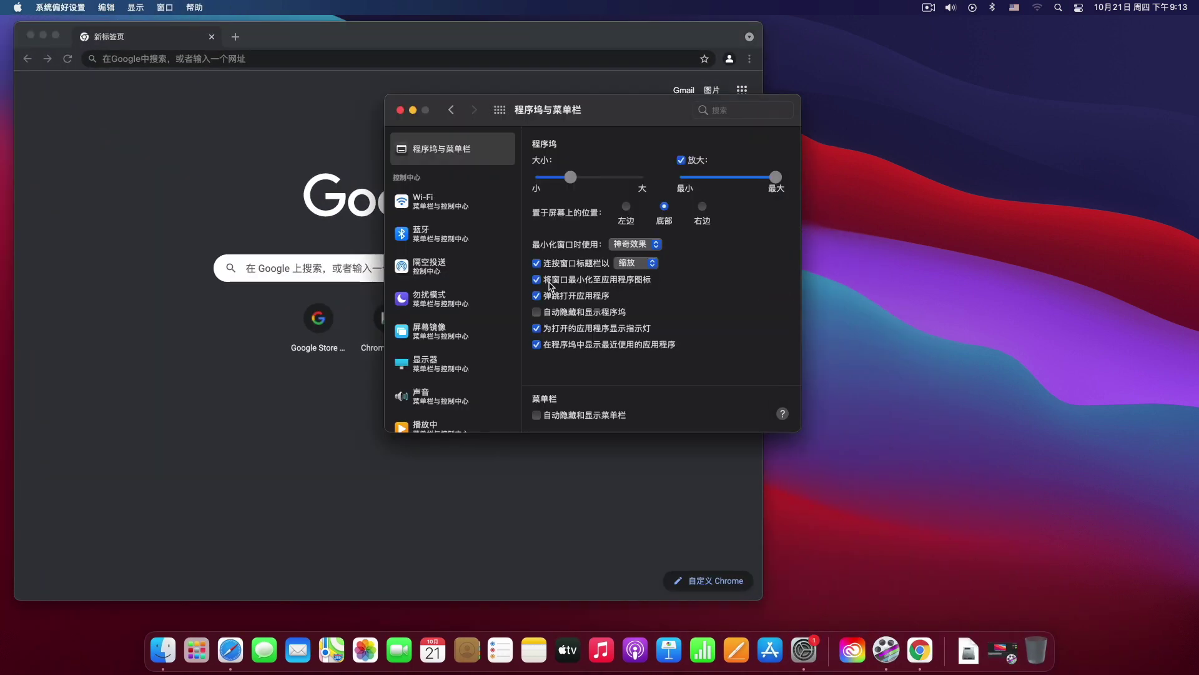
pyautogui.click(238, 418)
pyautogui.press('super+m')
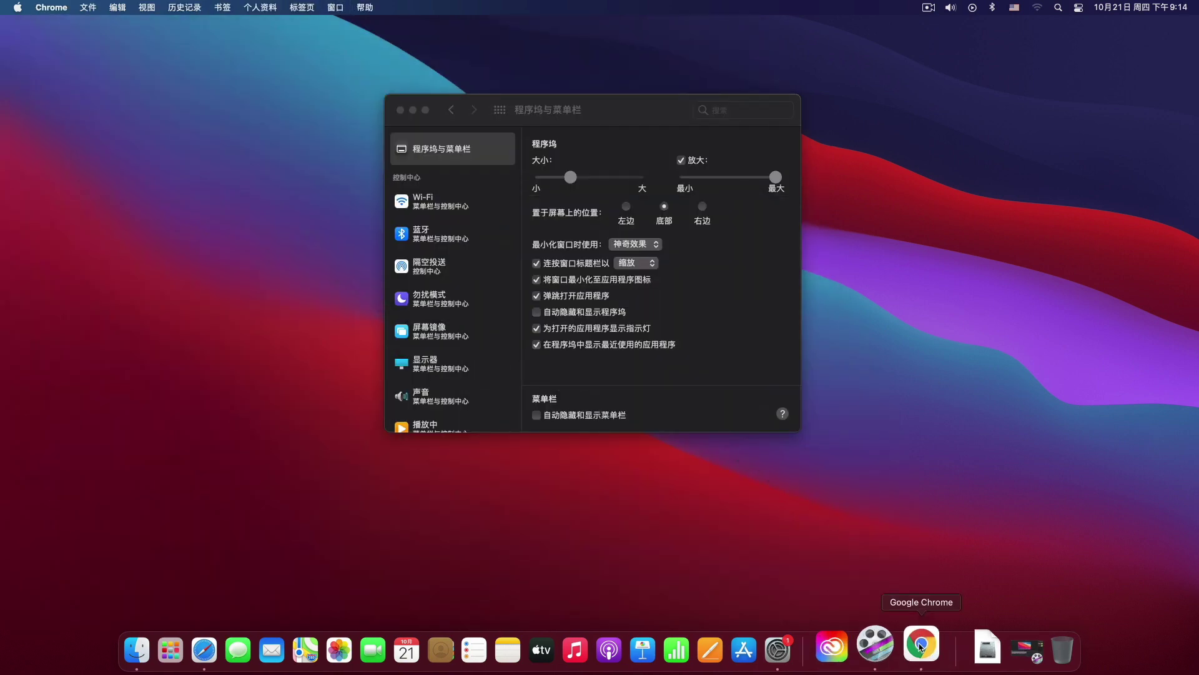
pyautogui.click(918, 647)
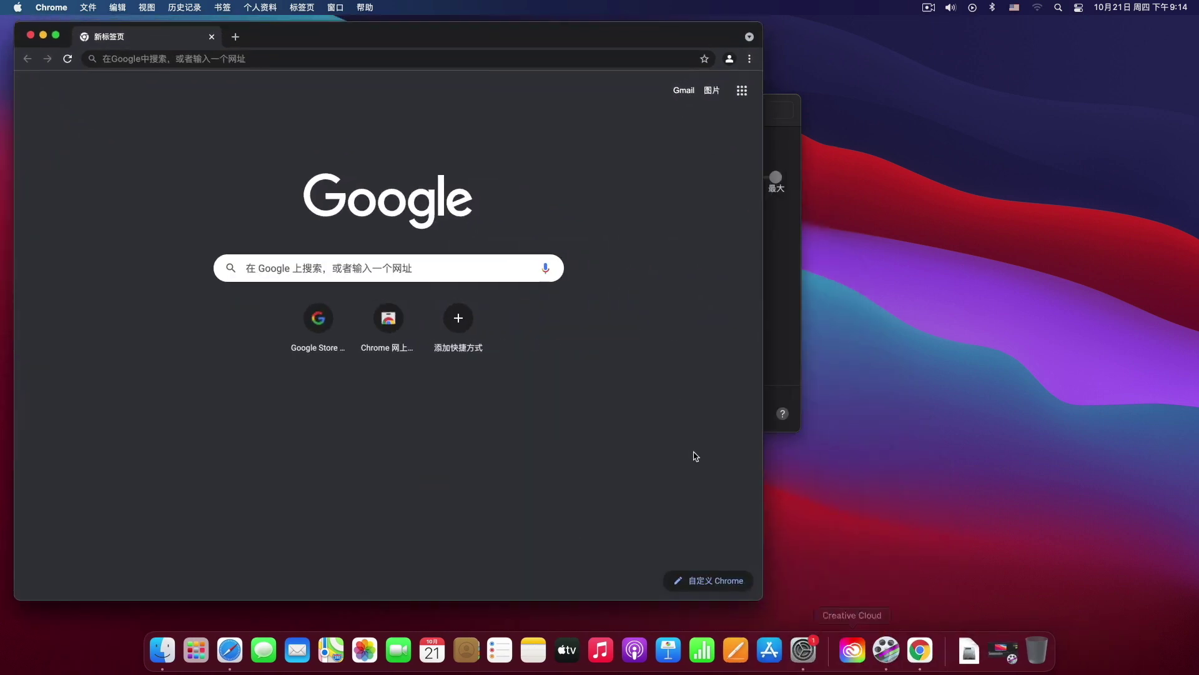
pyautogui.click(788, 368)
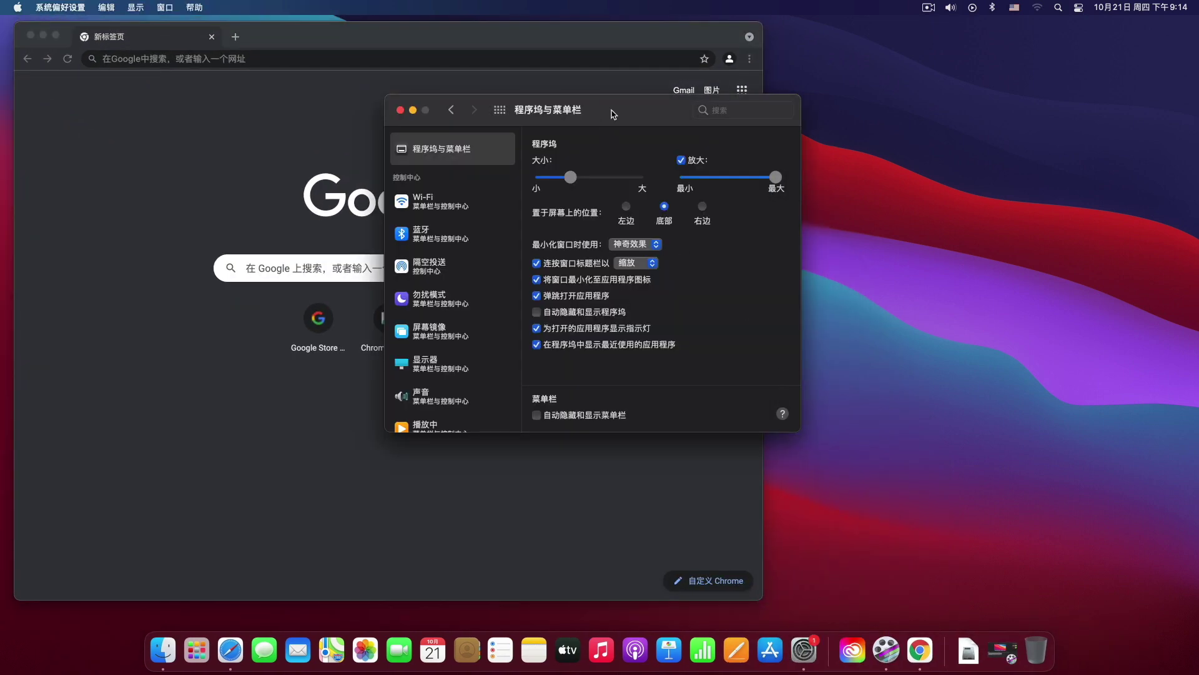
# Uncover the Chrome window, enable automatically hiding and showing the Dock (自动隐藏和显示程序坞), and test revealing the hidden Dock.
pyautogui.moveTo(610, 113); pyautogui.dragTo(899, 117)
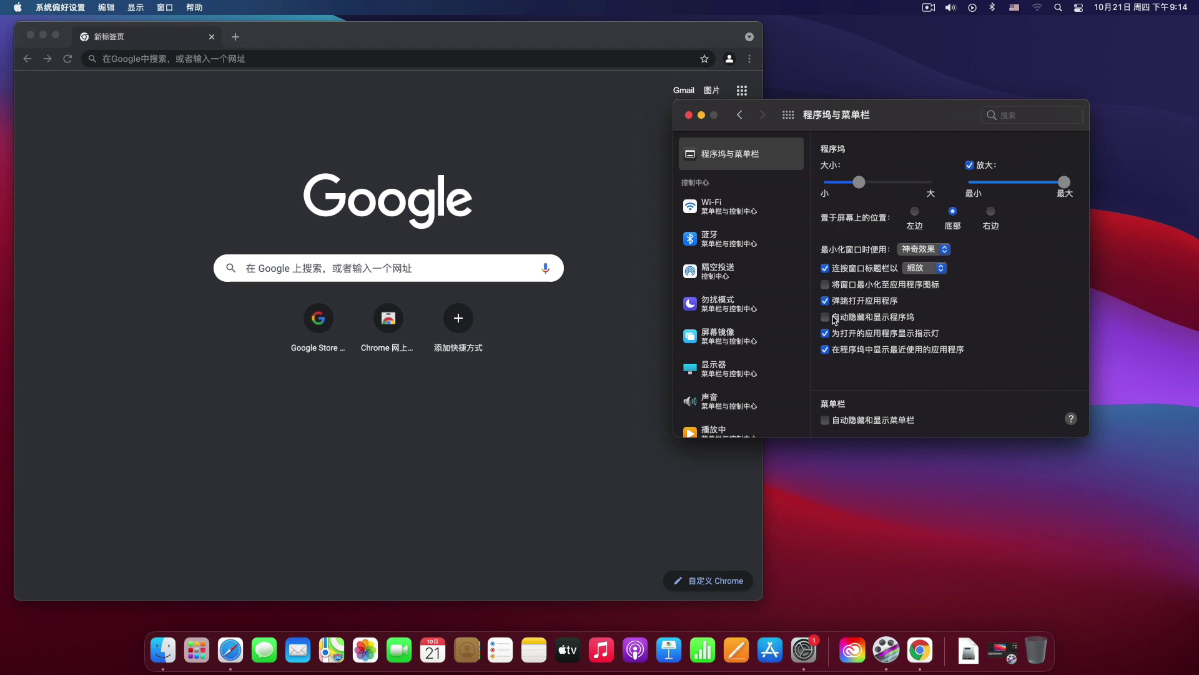
pyautogui.click(833, 319)
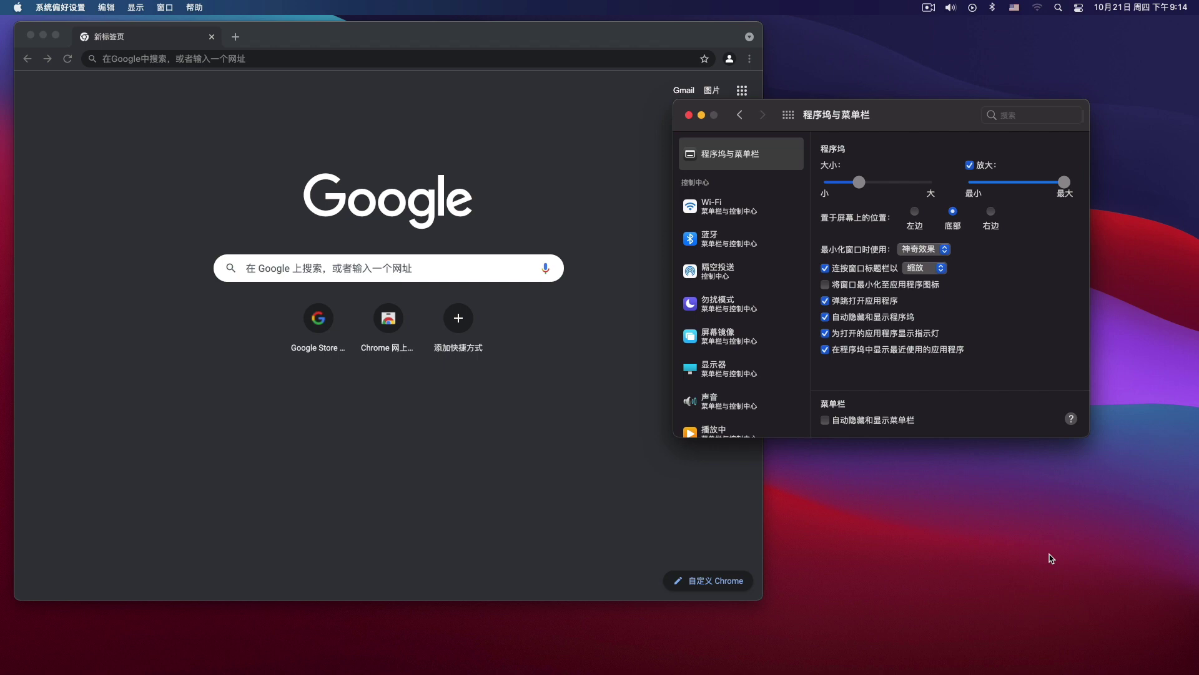
pyautogui.moveTo(880, 672)
pyautogui.click(922, 522)
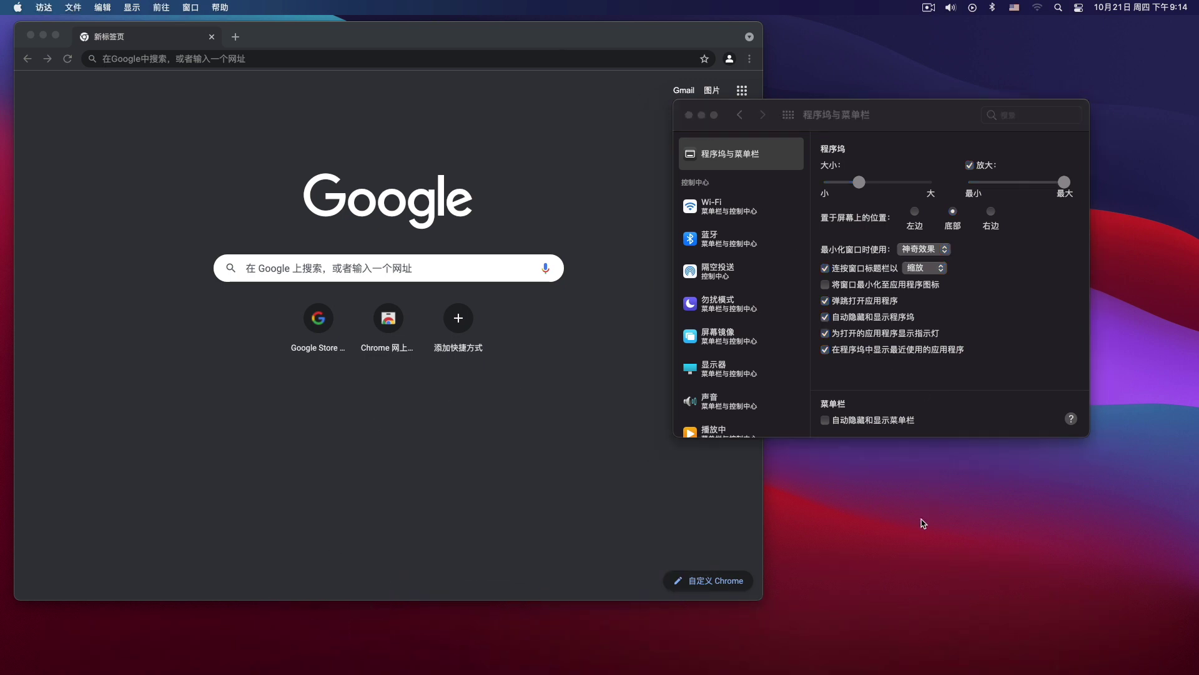
pyautogui.click(977, 384)
pyautogui.moveTo(789, 669)
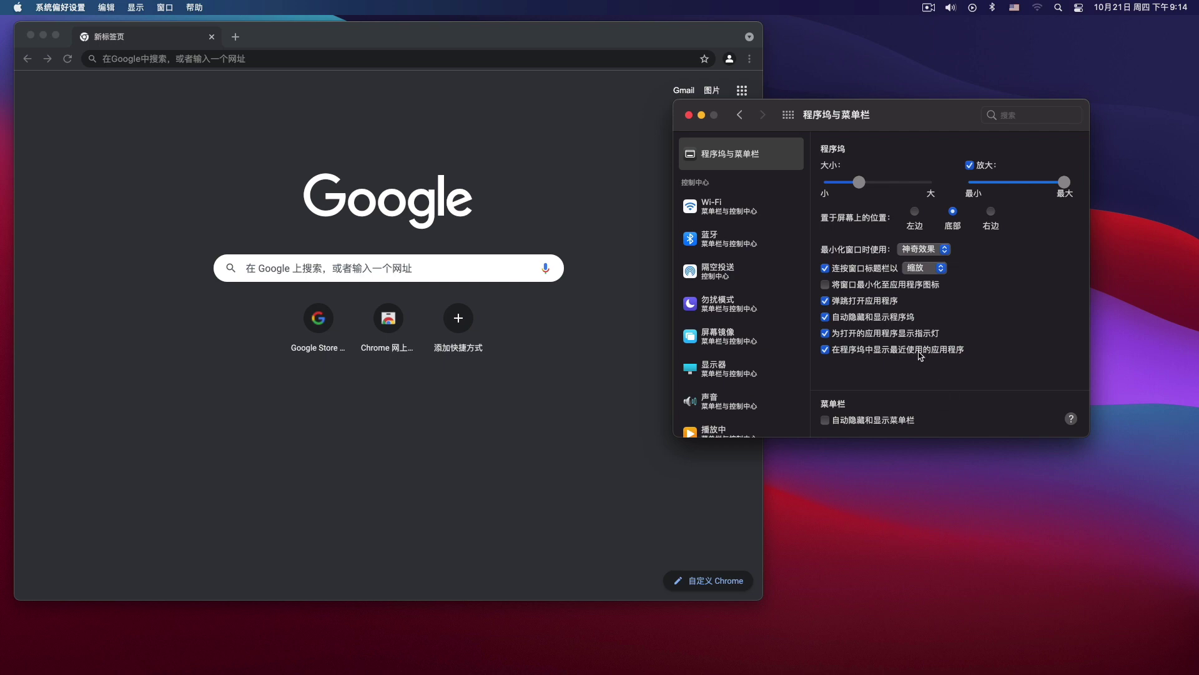
# Remove Wi-Fi from the menu bar and check that it can still be reached in Control Center.
pyautogui.moveTo(879, 117); pyautogui.dragTo(867, 126)
pyautogui.click(726, 227)
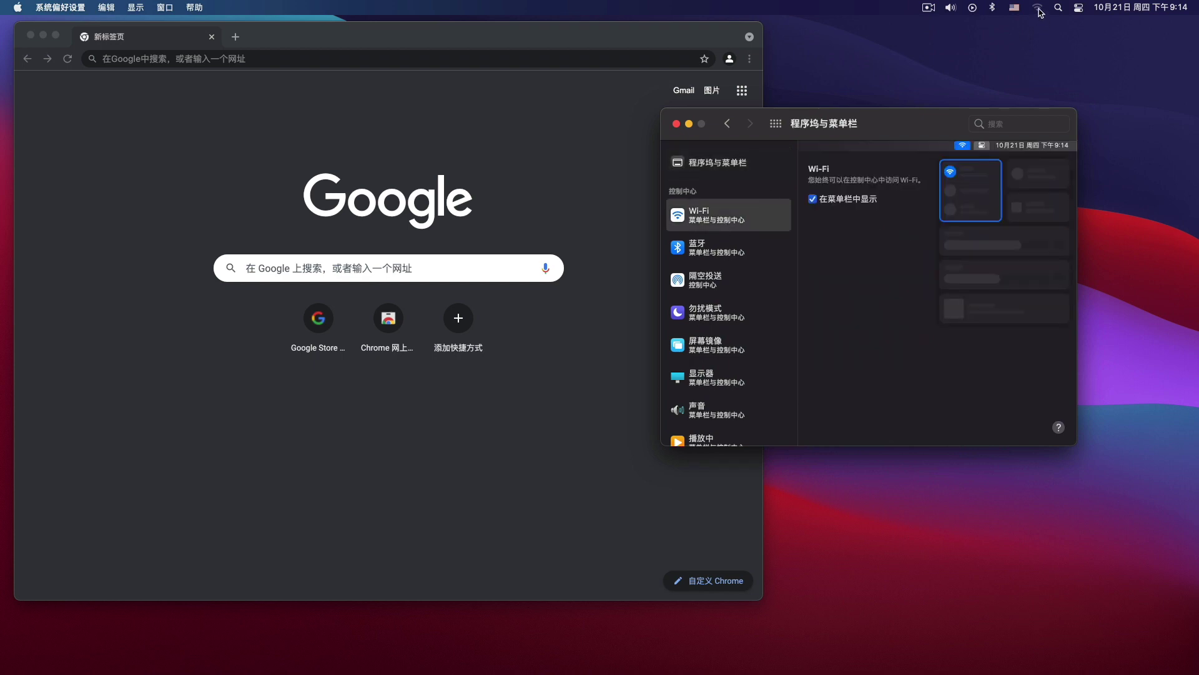
pyautogui.click(857, 199)
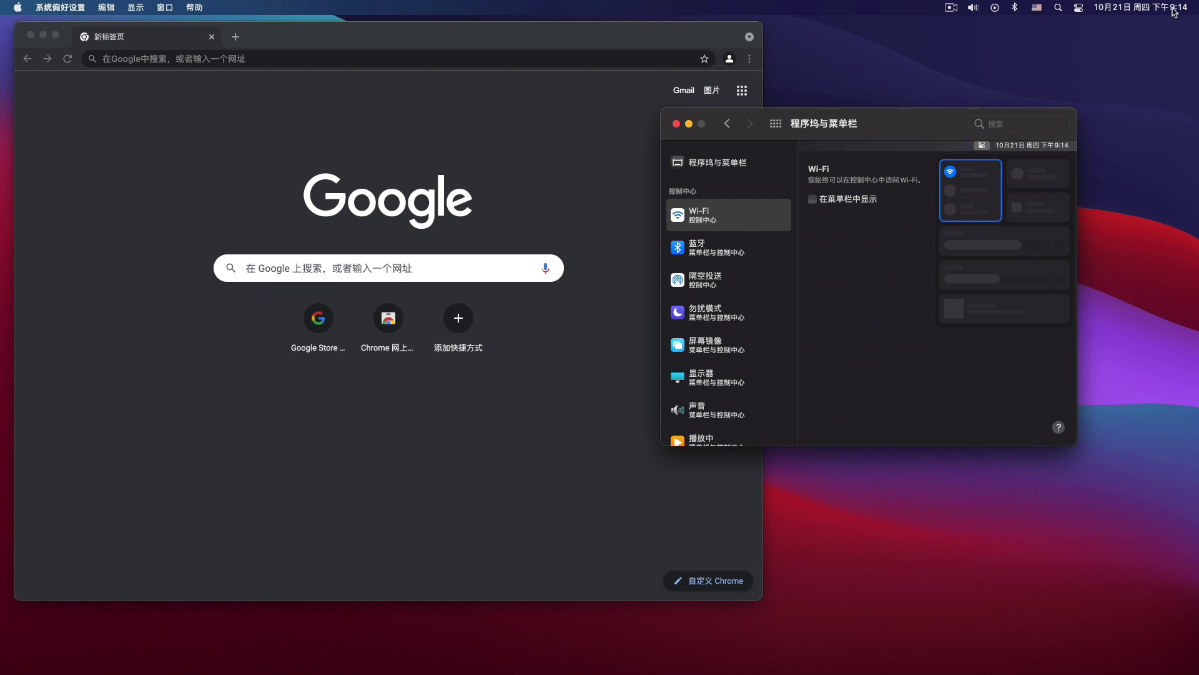
pyautogui.click(1138, 8)
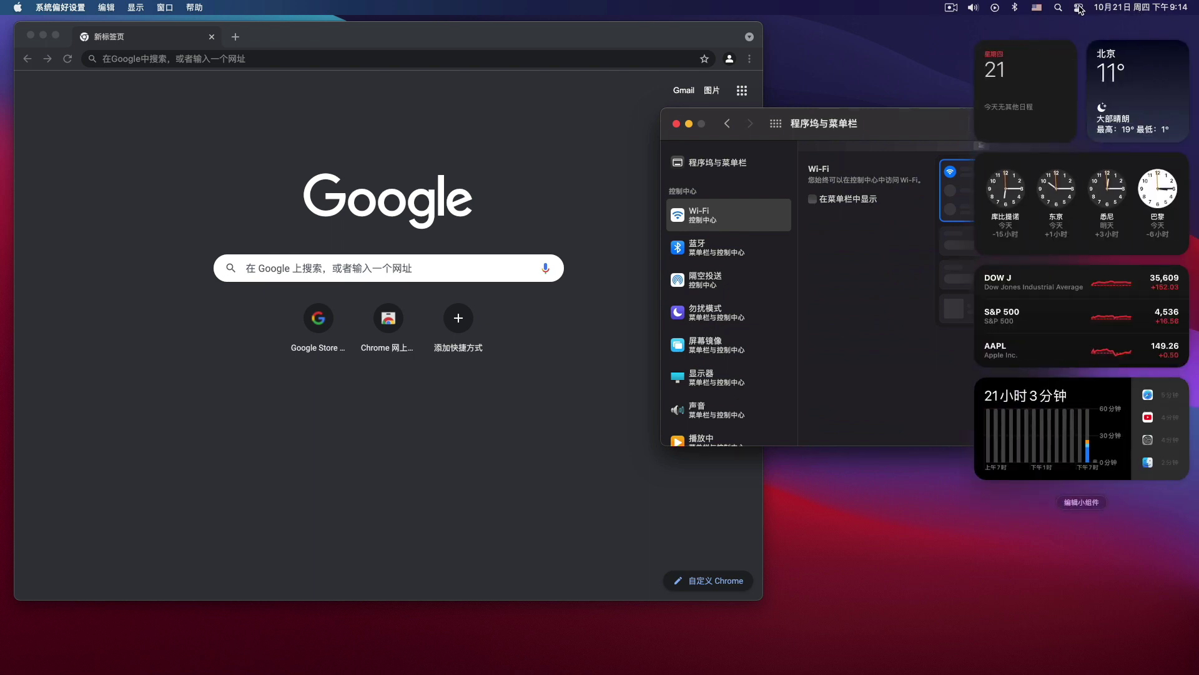
pyautogui.click(1079, 8)
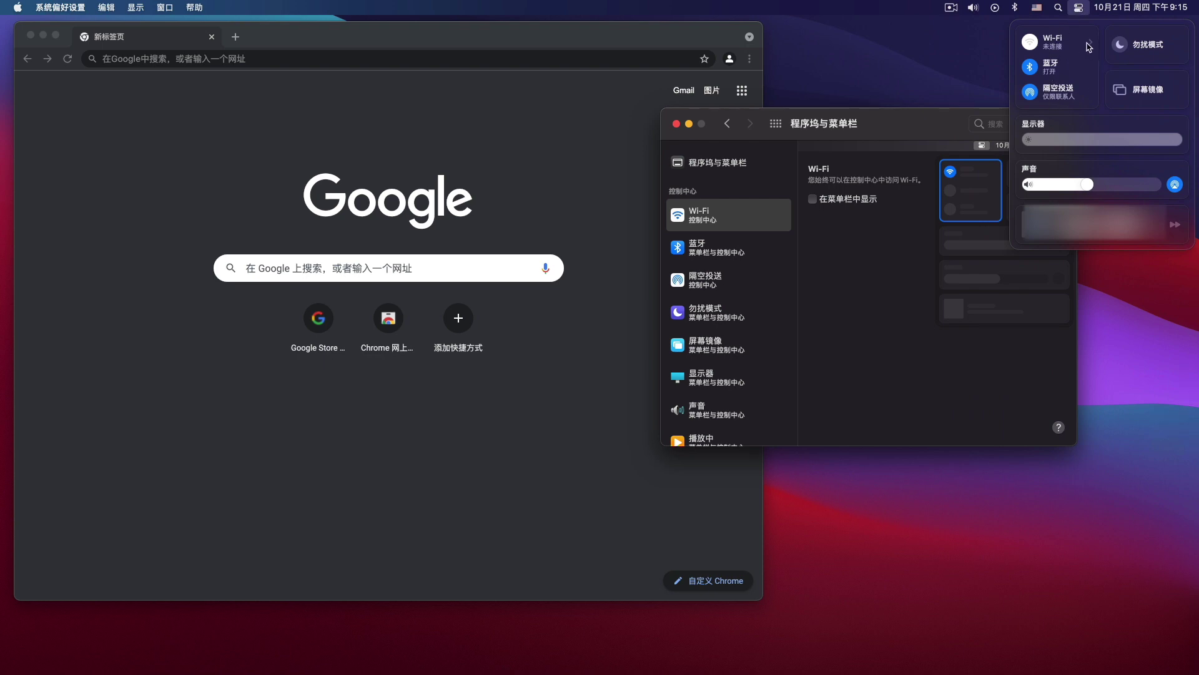
# Review the Bluetooth (蓝牙) menu bar setting and view its menu bar item.
pyautogui.click(750, 257)
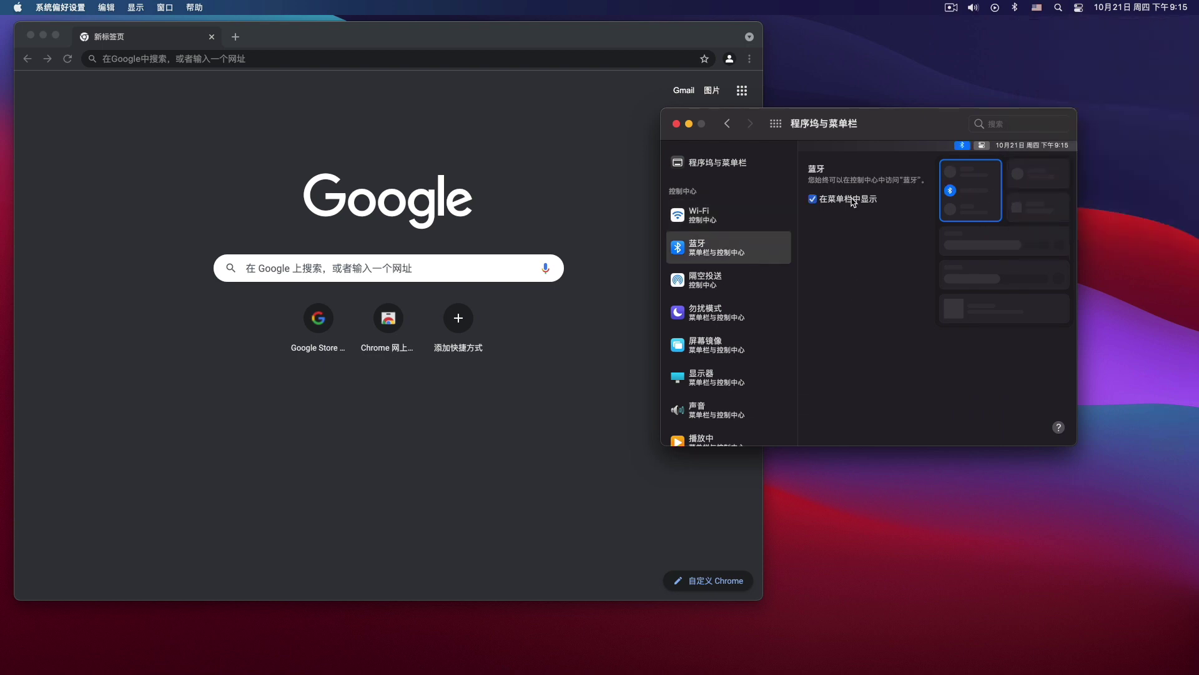
pyautogui.click(1017, 8)
pyautogui.click(1101, 490)
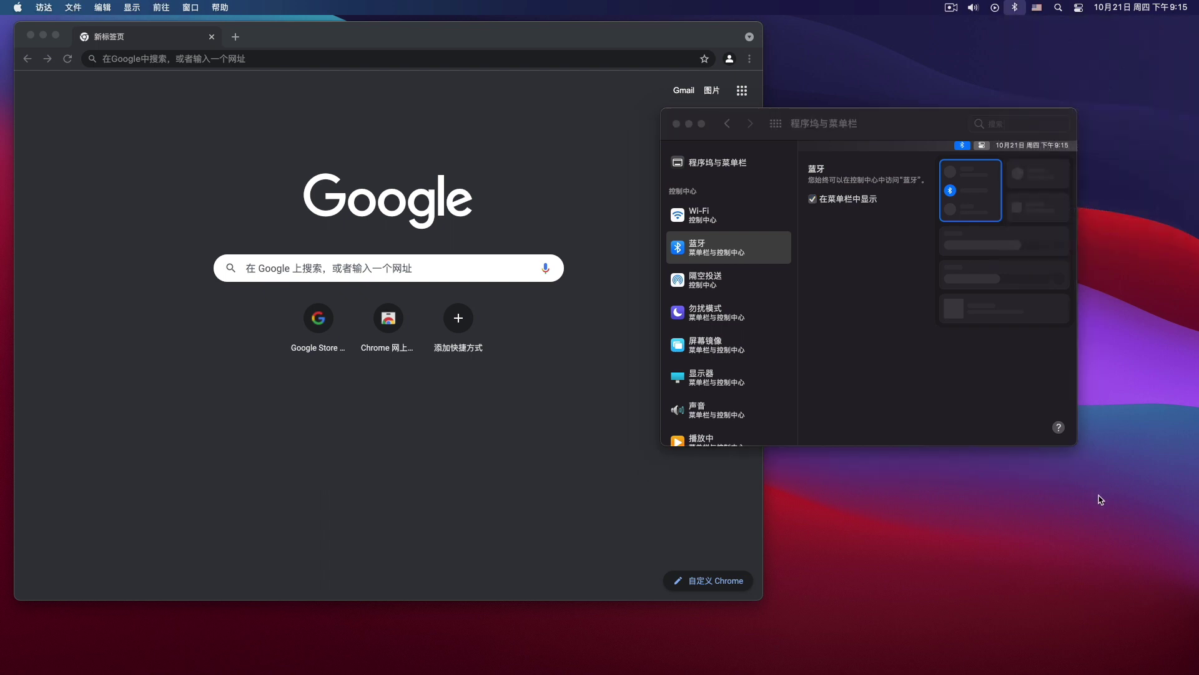
# Try showing AirDrop (隔空投送) in the menu bar, and turn that option off again.
pyautogui.click(733, 291)
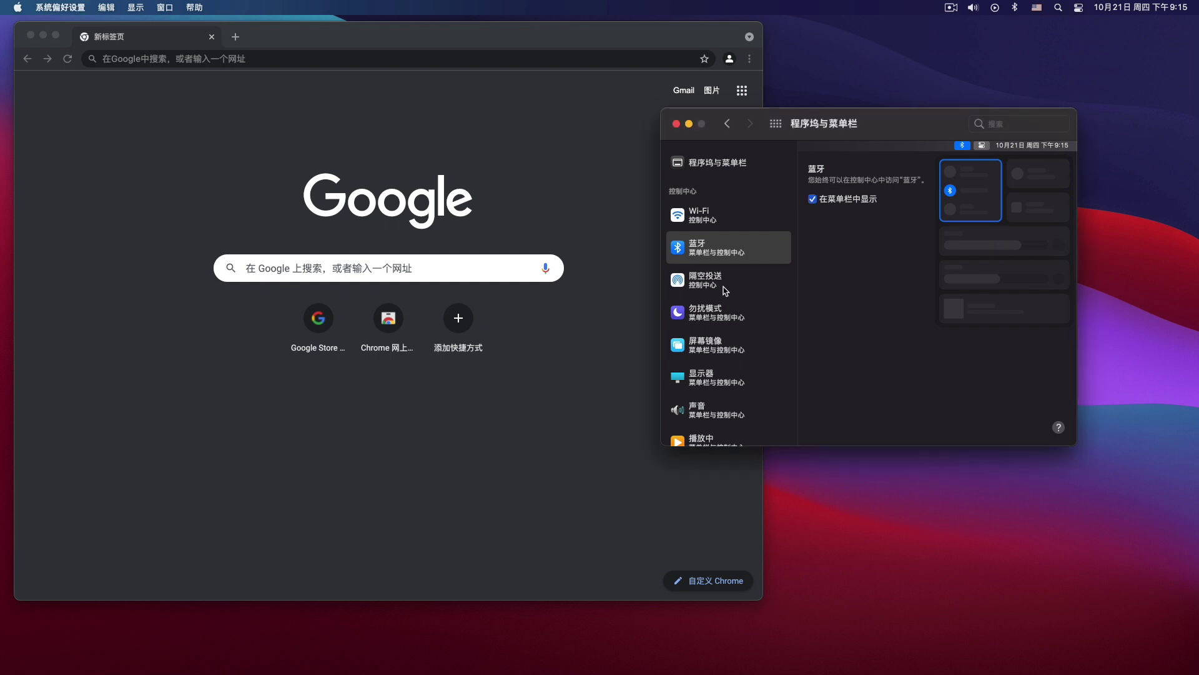
pyautogui.click(699, 280)
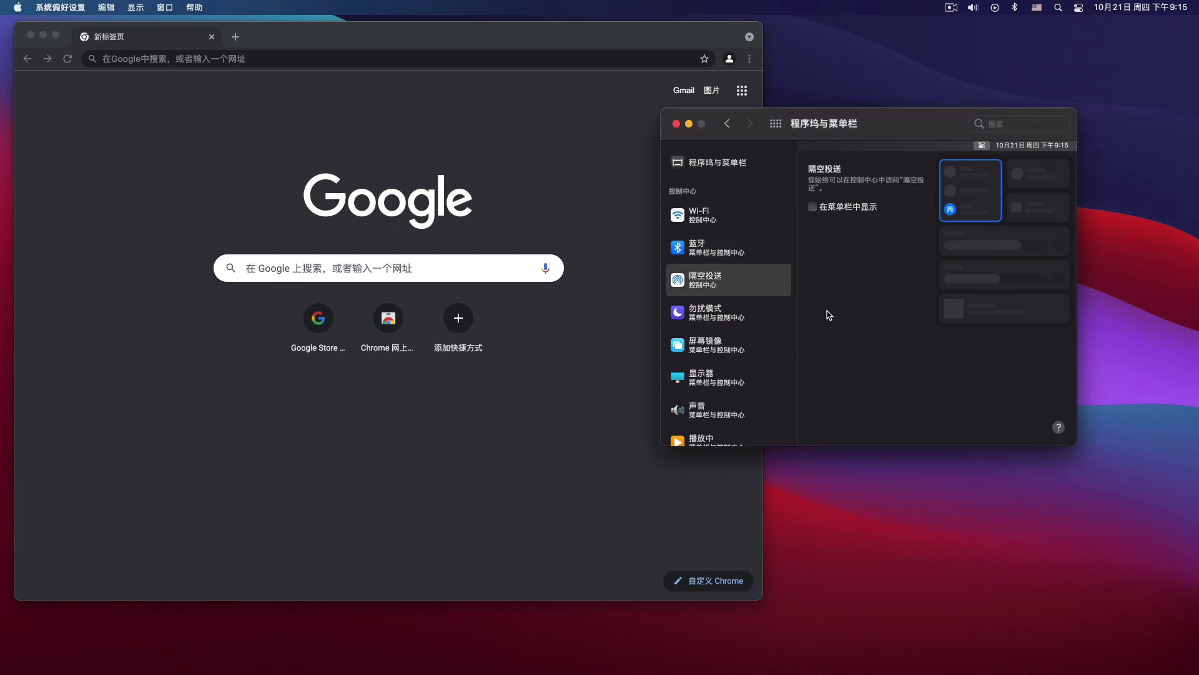
pyautogui.click(855, 208)
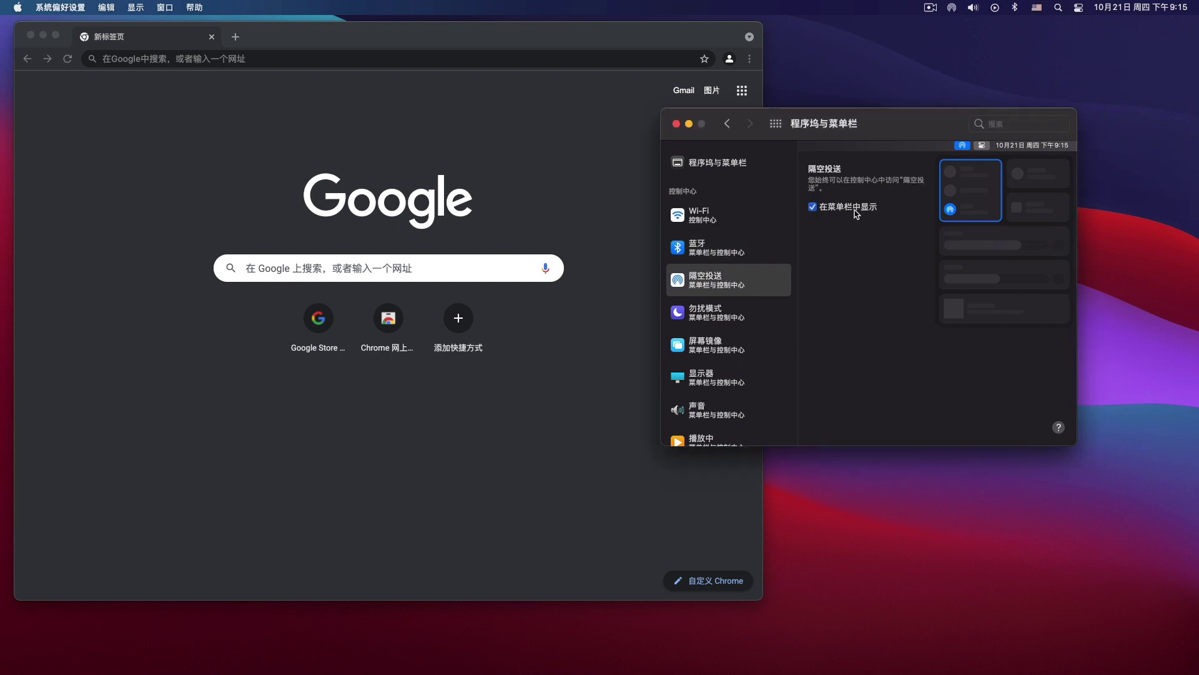
pyautogui.click(855, 208)
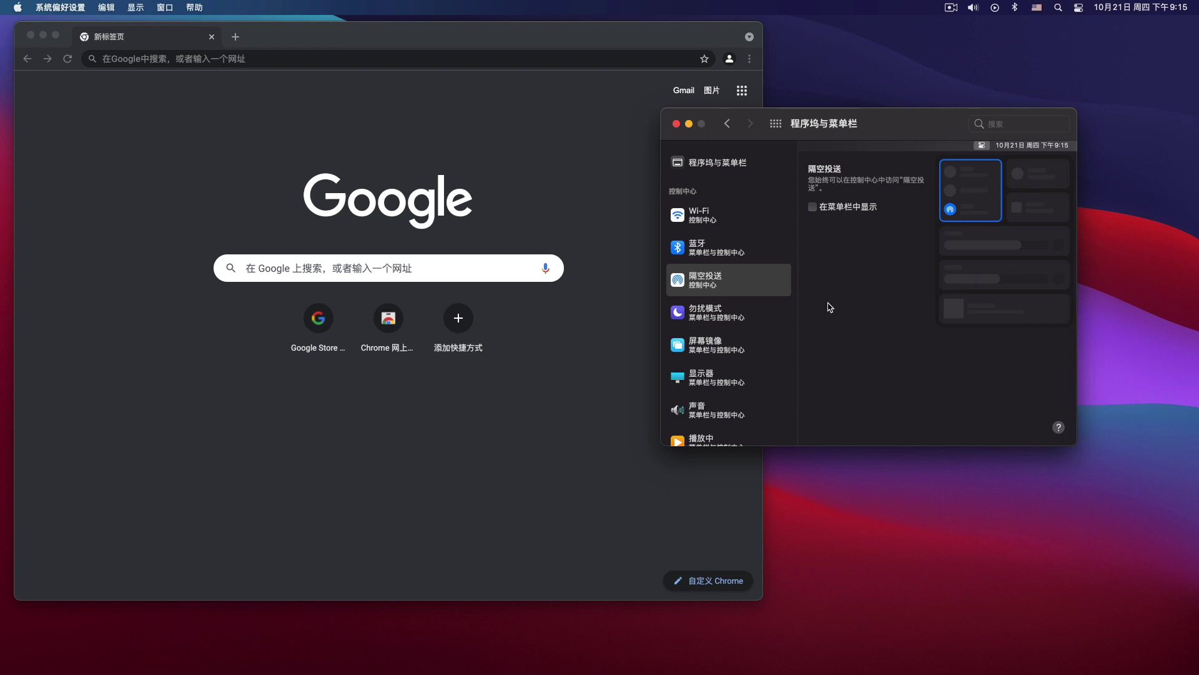
# Review the Do Not Disturb (勿扰模式) menu bar settings and compare them with its Control Center entry.
pyautogui.click(722, 324)
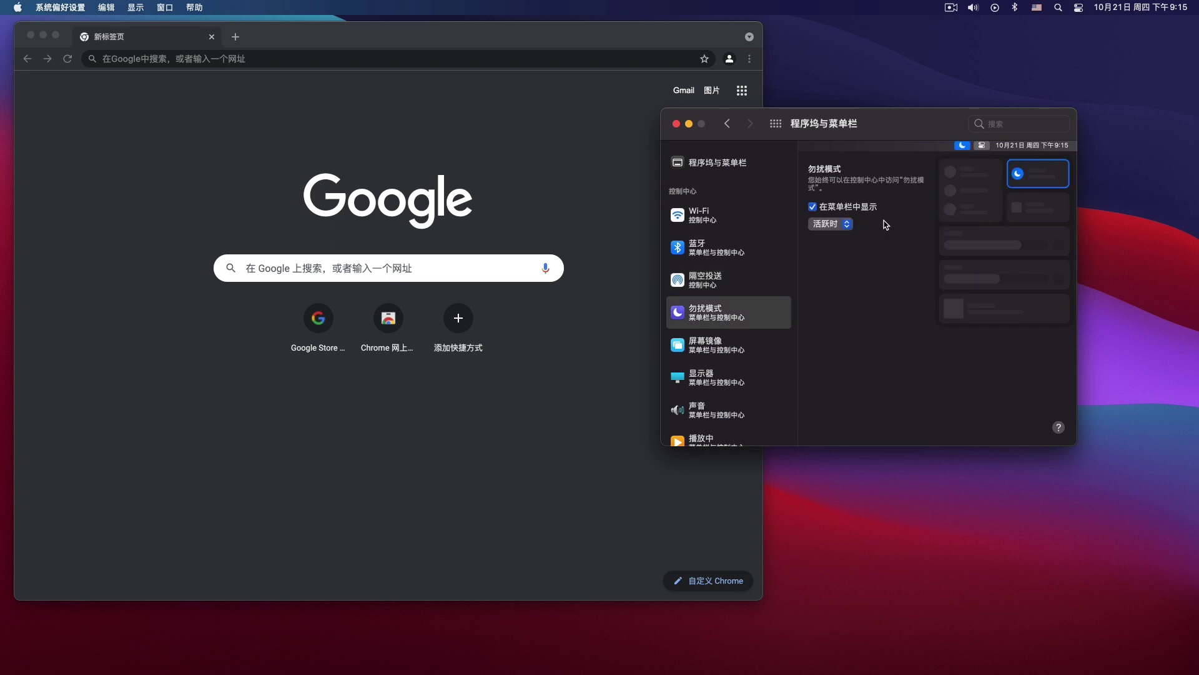
pyautogui.click(1080, 8)
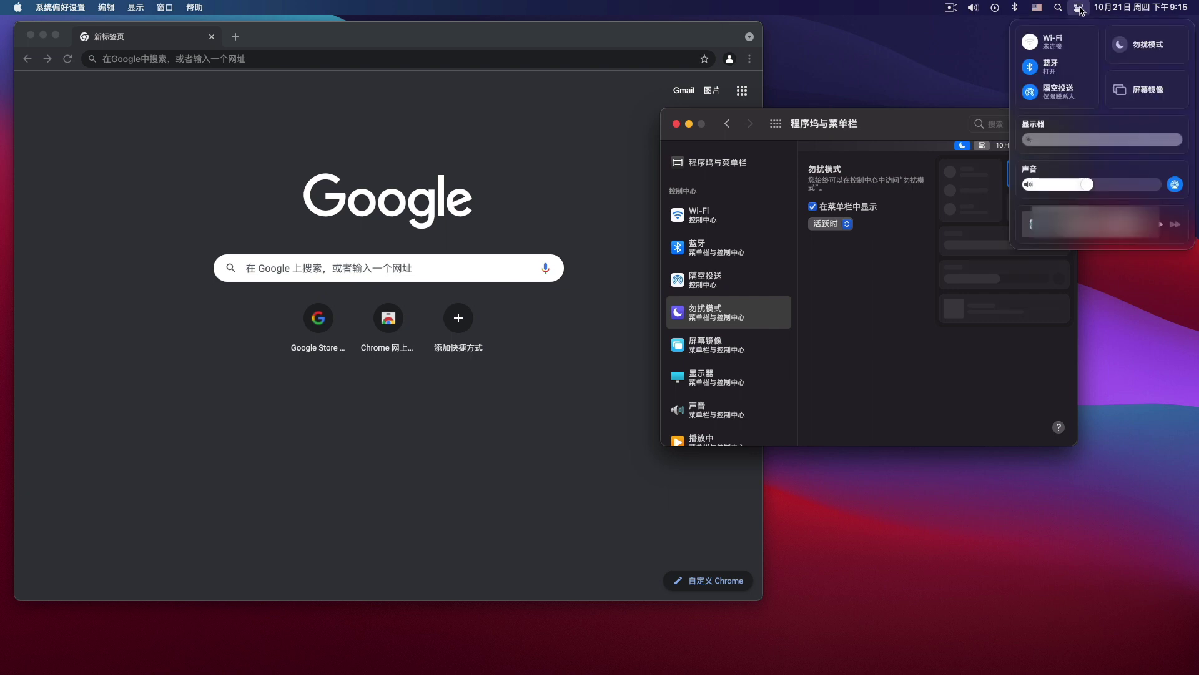
pyautogui.click(840, 69)
# Review the Screen Mirroring (屏幕镜像) menu bar settings and locate its module in Control Center.
pyautogui.click(743, 346)
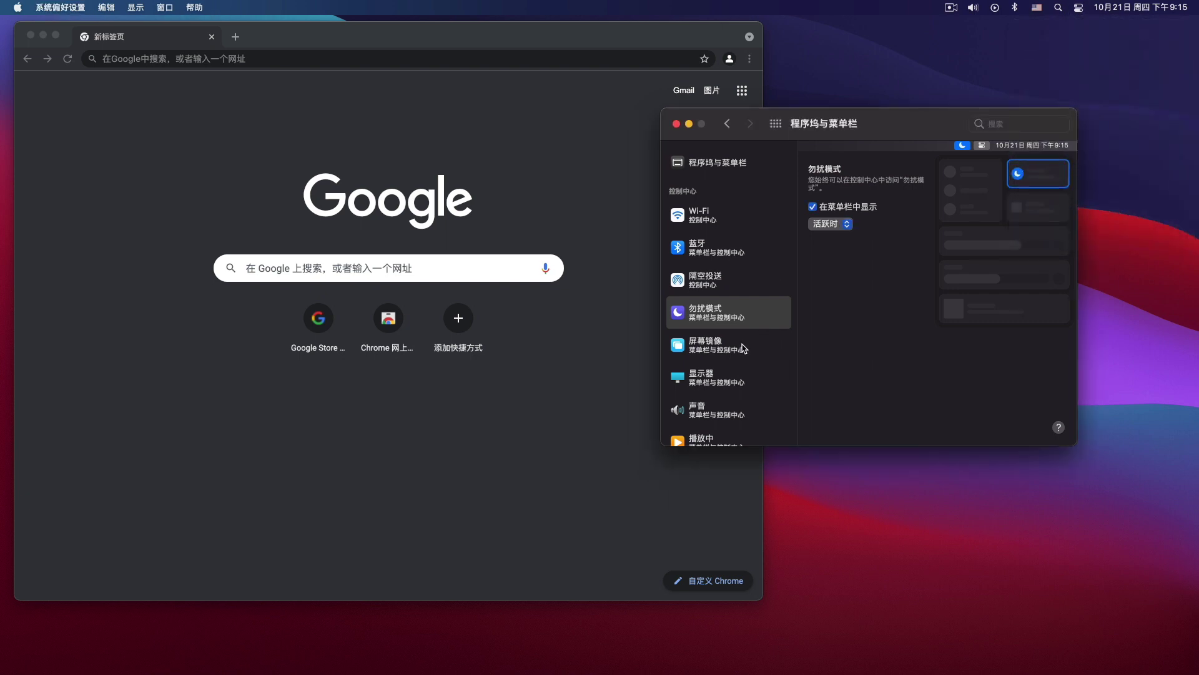
pyautogui.click(744, 347)
pyautogui.scroll(-3, 743, 347)
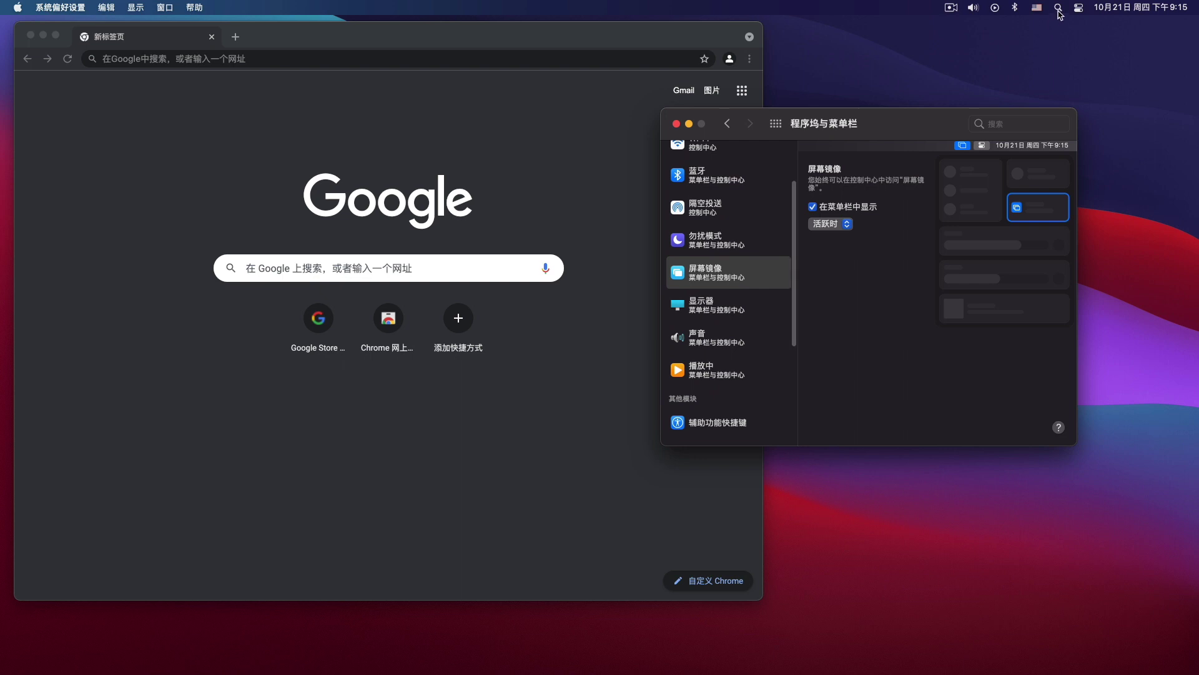
pyautogui.click(1078, 8)
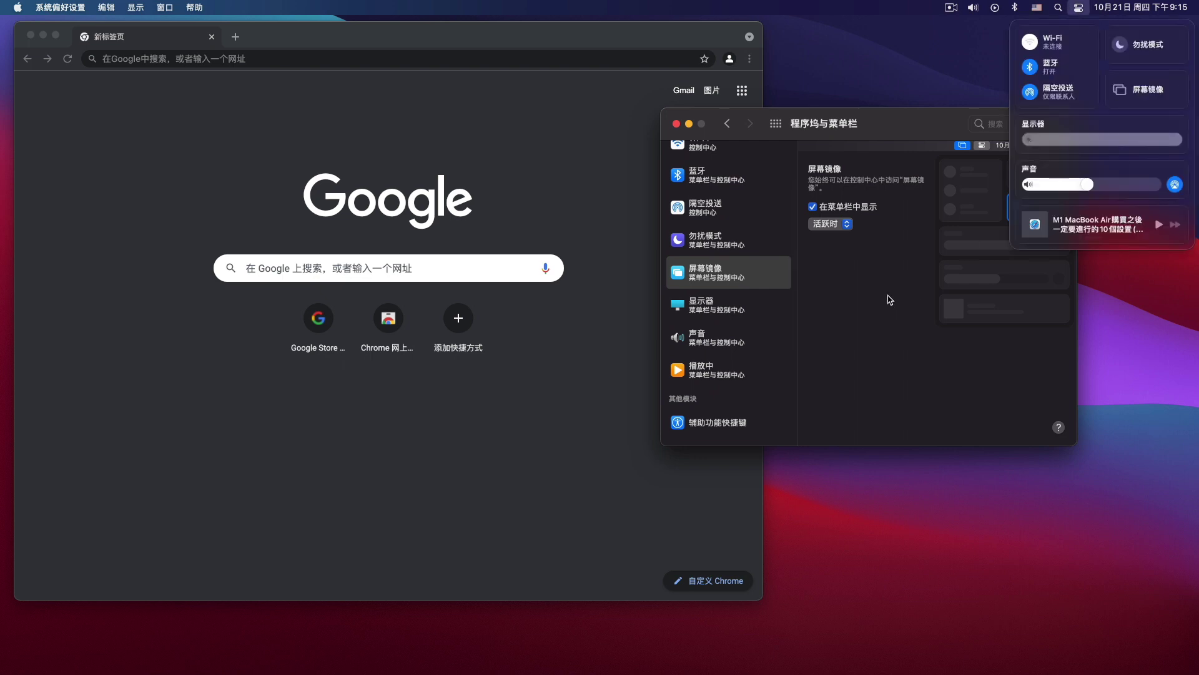
pyautogui.click(846, 333)
# Examine the Display (显示器) settings alongside Control Center, and the Sound (声音) settings alongside the volume menu.
pyautogui.click(737, 315)
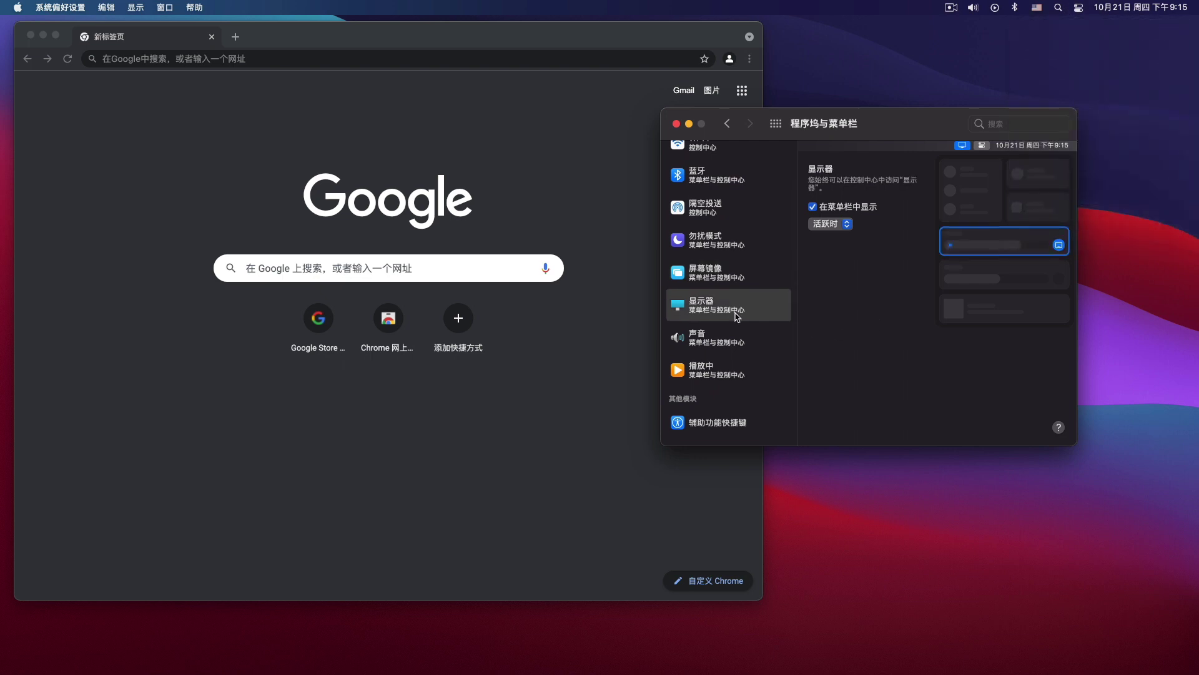
pyautogui.click(1079, 8)
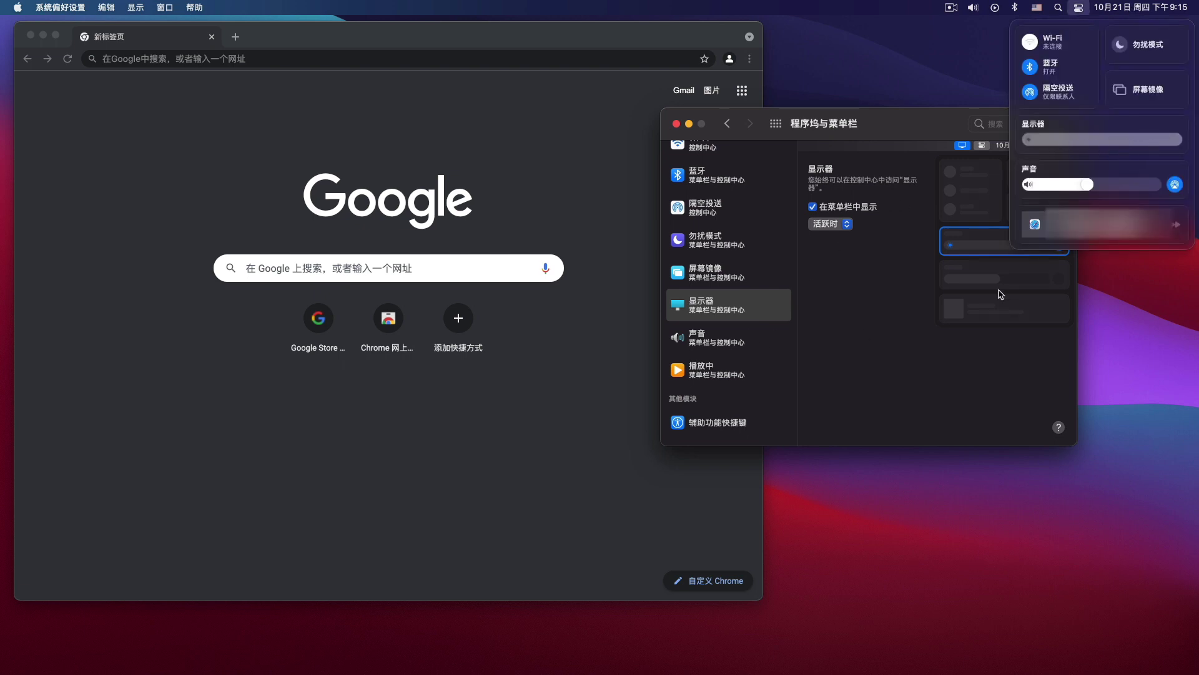
pyautogui.click(719, 346)
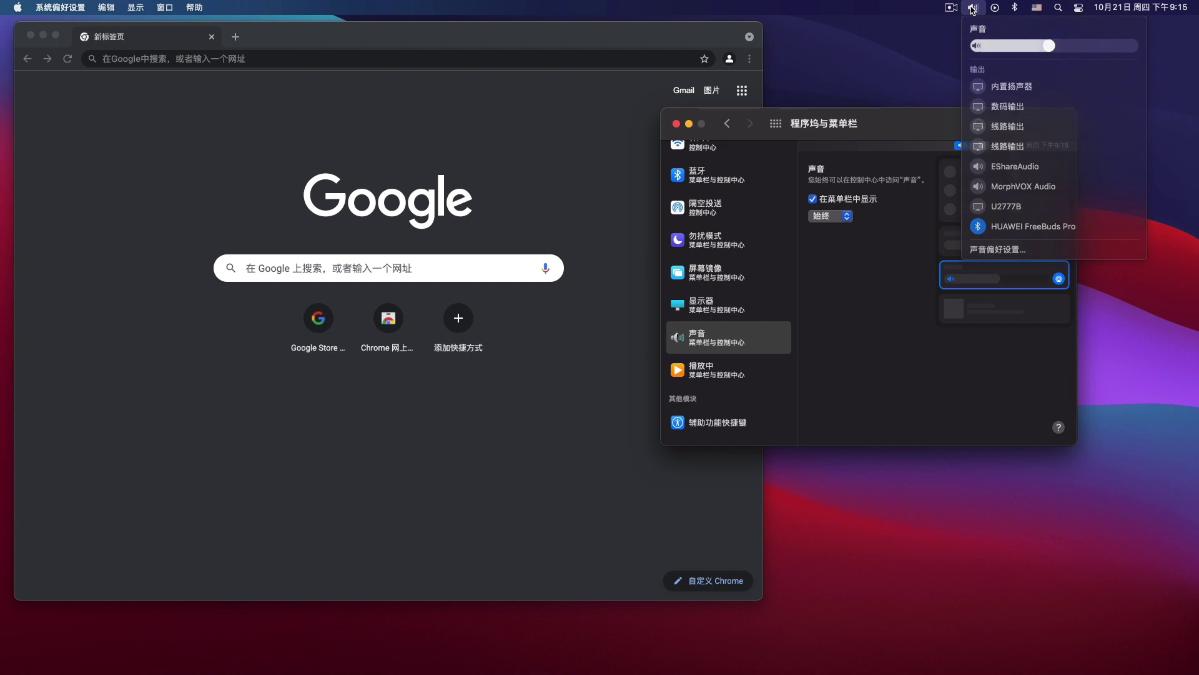
pyautogui.click(972, 9)
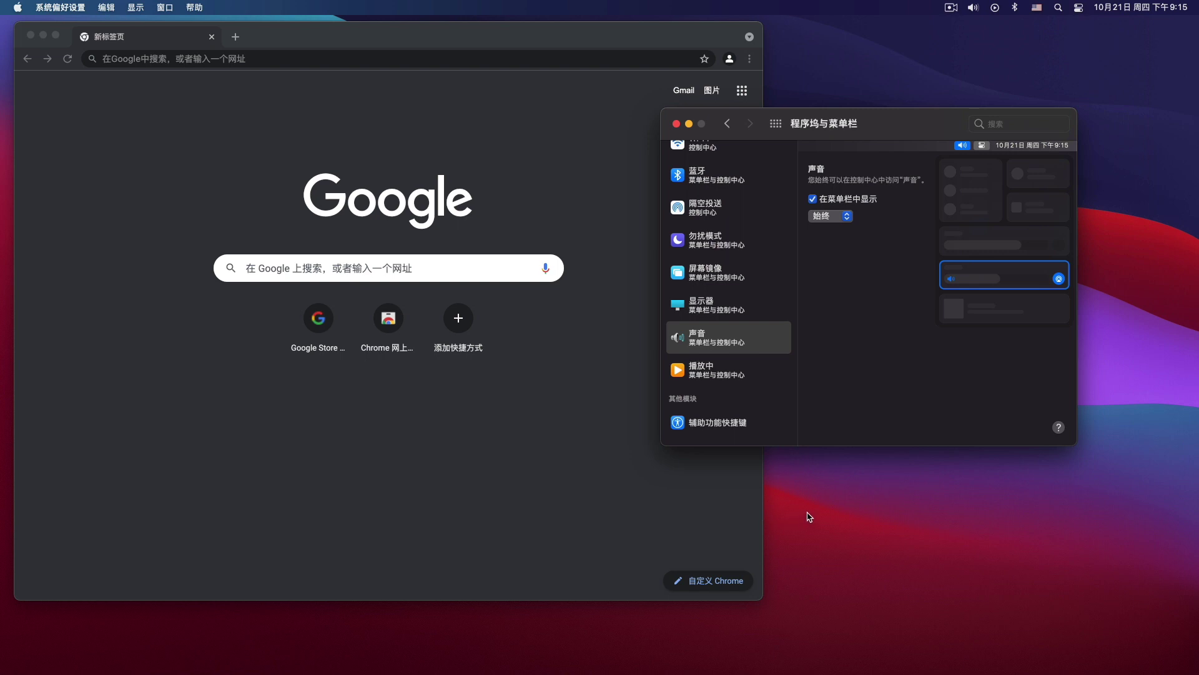
# Remove Now Playing (播放中) from the menu bar and check its module in Control Center.
pyautogui.scroll(-5, 739, 406)
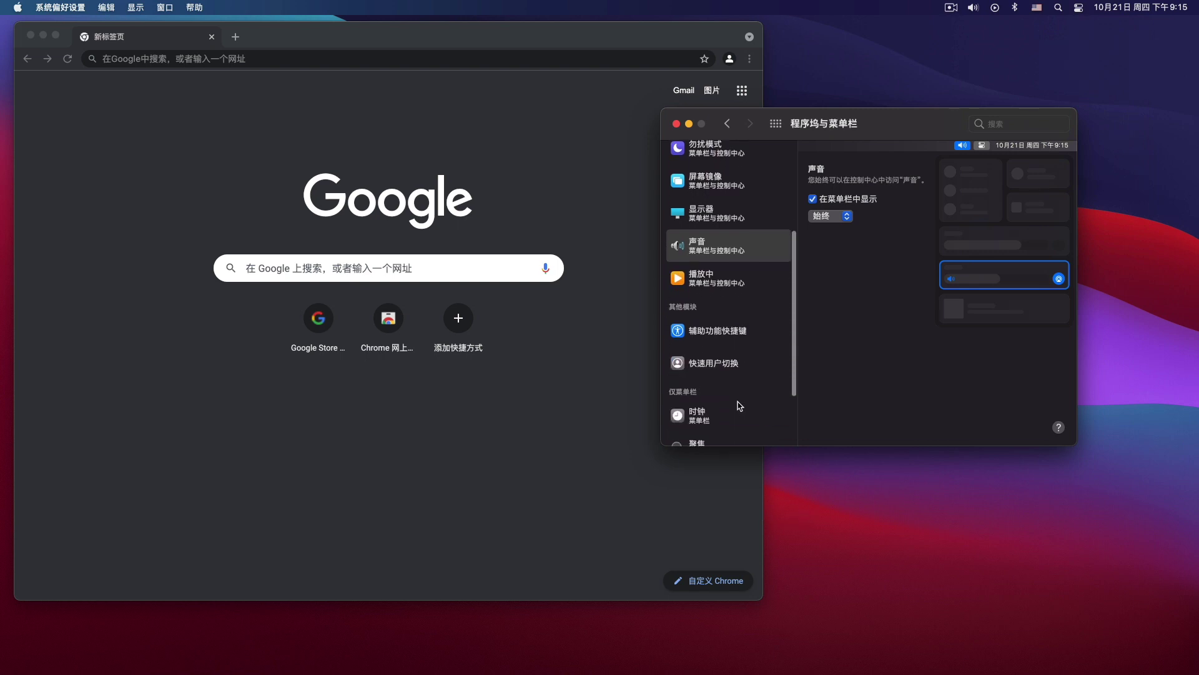
pyautogui.scroll(3, 740, 406)
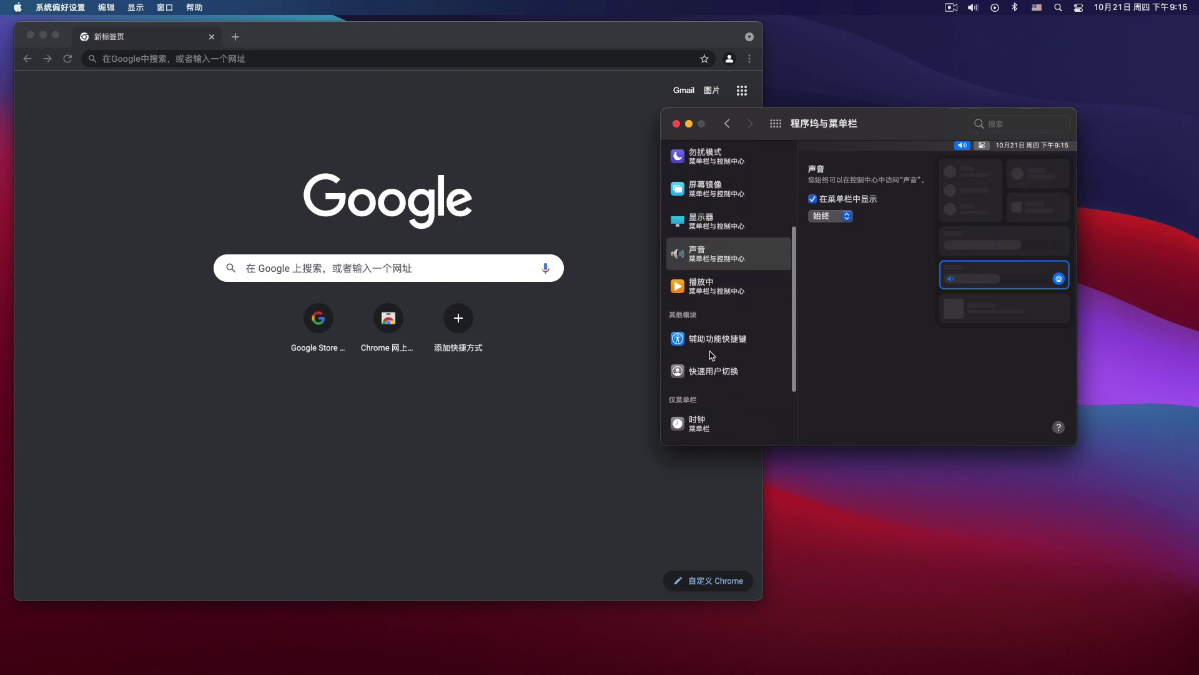
pyautogui.click(713, 294)
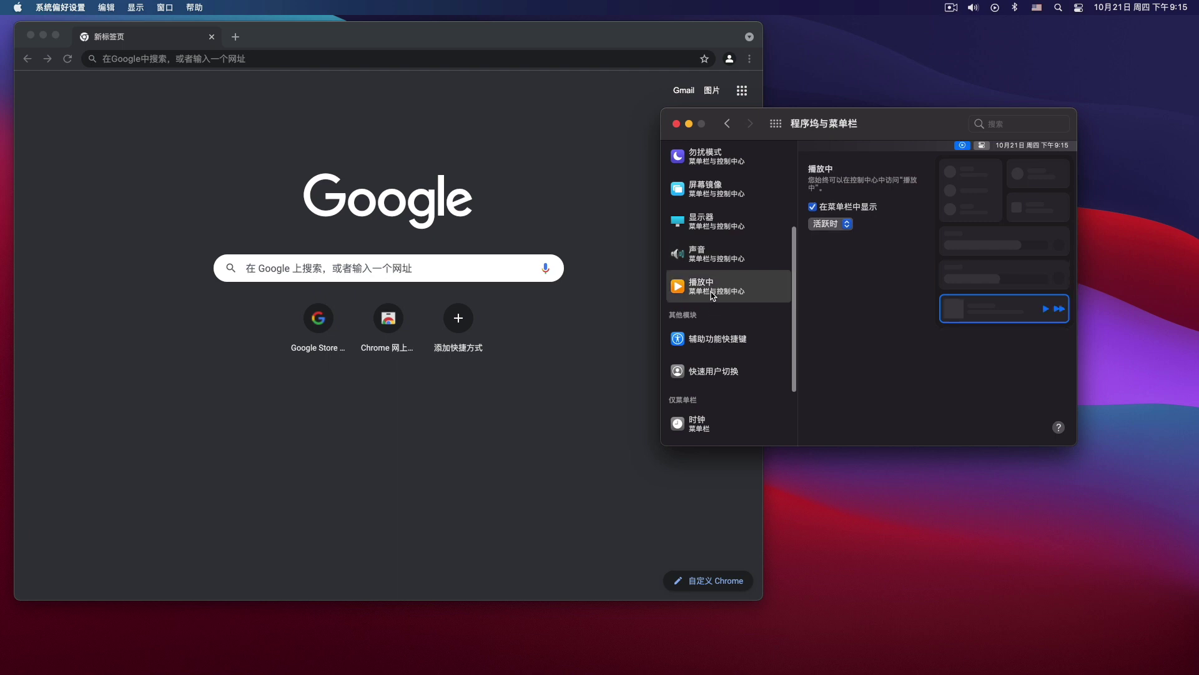
pyautogui.click(846, 211)
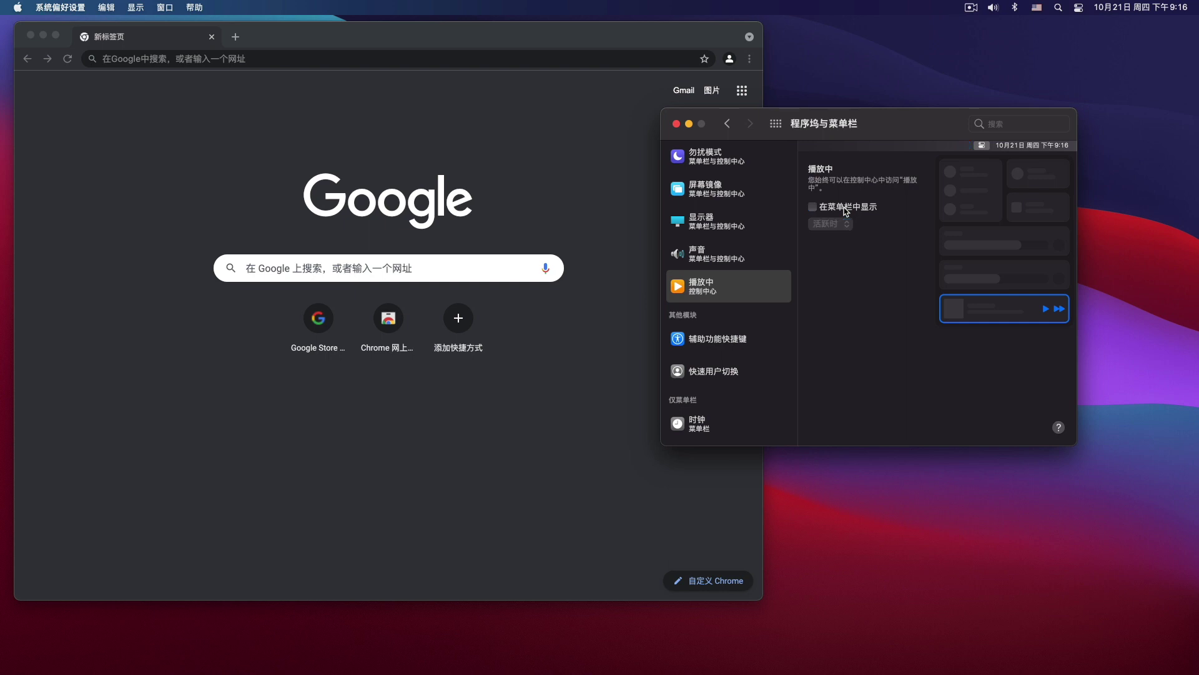
pyautogui.click(1079, 8)
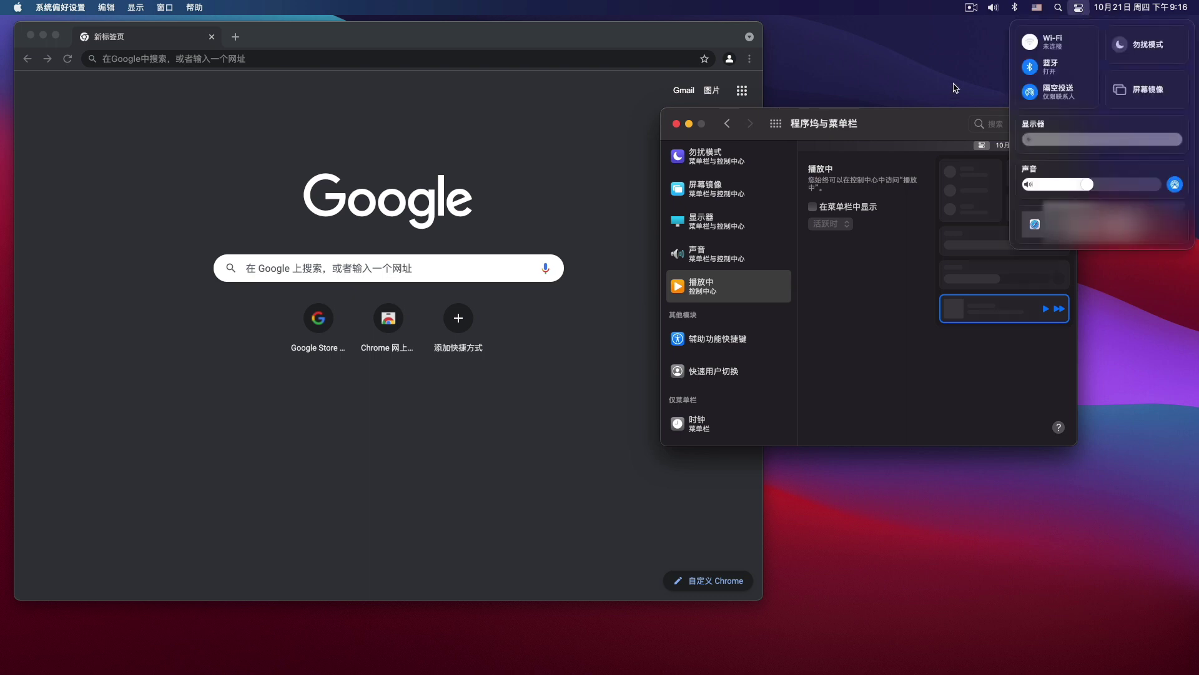
pyautogui.click(915, 80)
# Try showing Accessibility Shortcuts (辅助功能快捷键) in the menu bar, and turn that option off again.
pyautogui.click(725, 341)
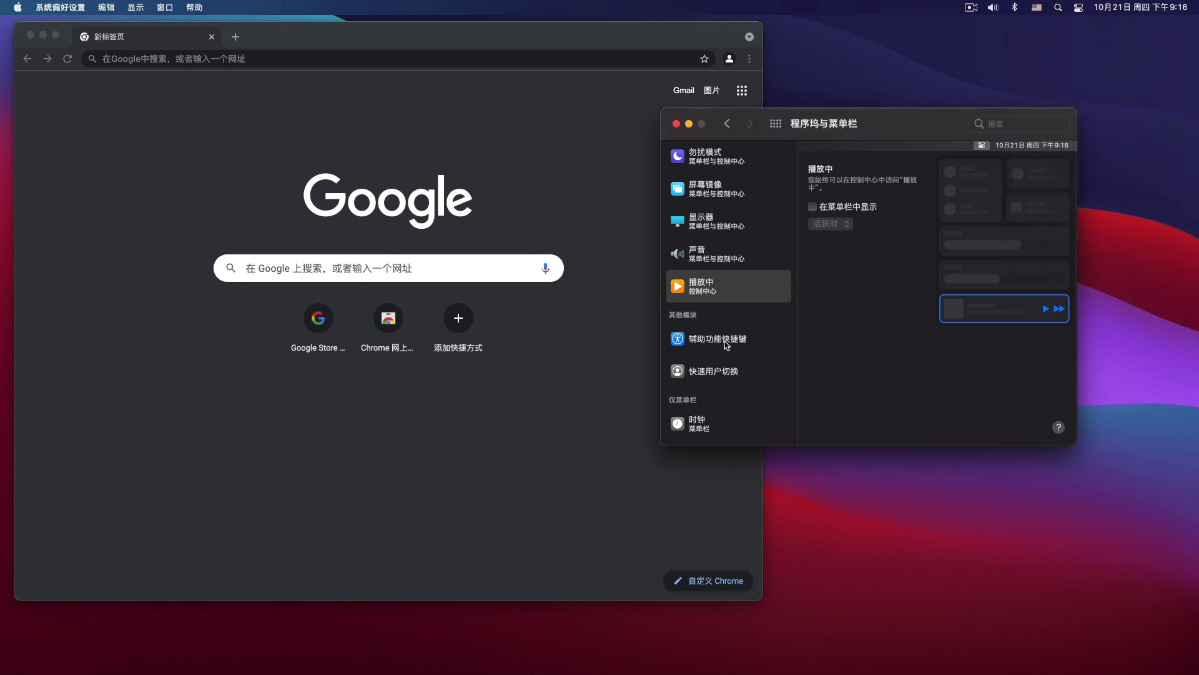
pyautogui.click(710, 344)
pyautogui.scroll(-3, 709, 344)
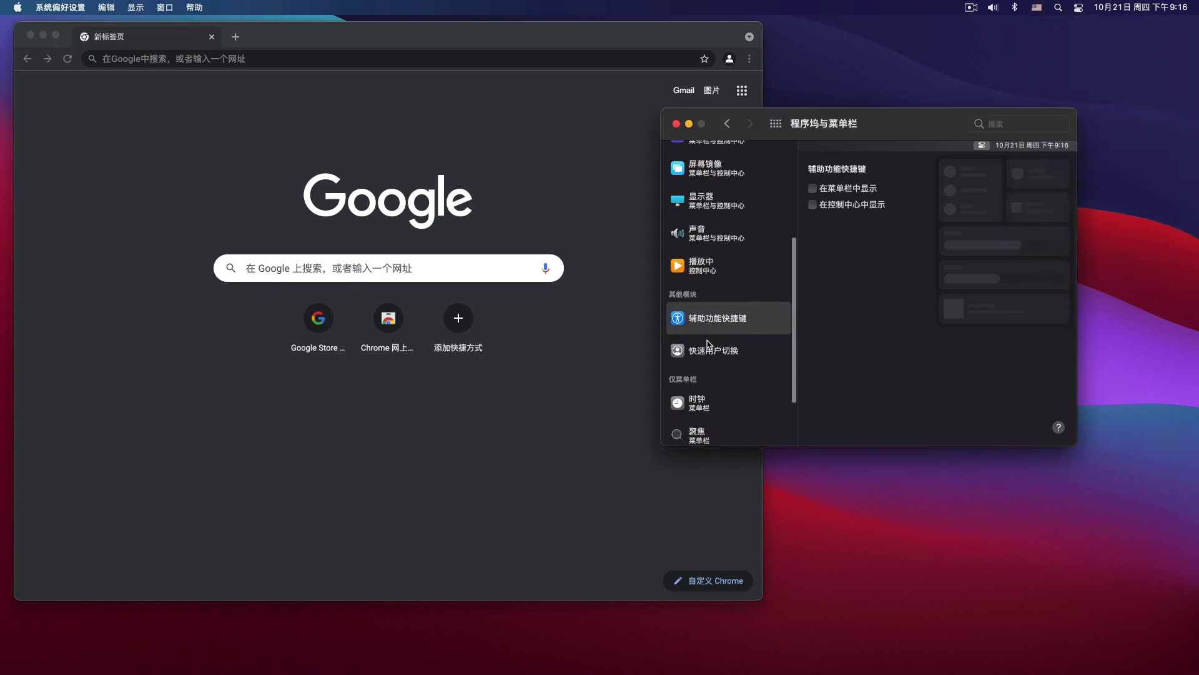
pyautogui.click(861, 191)
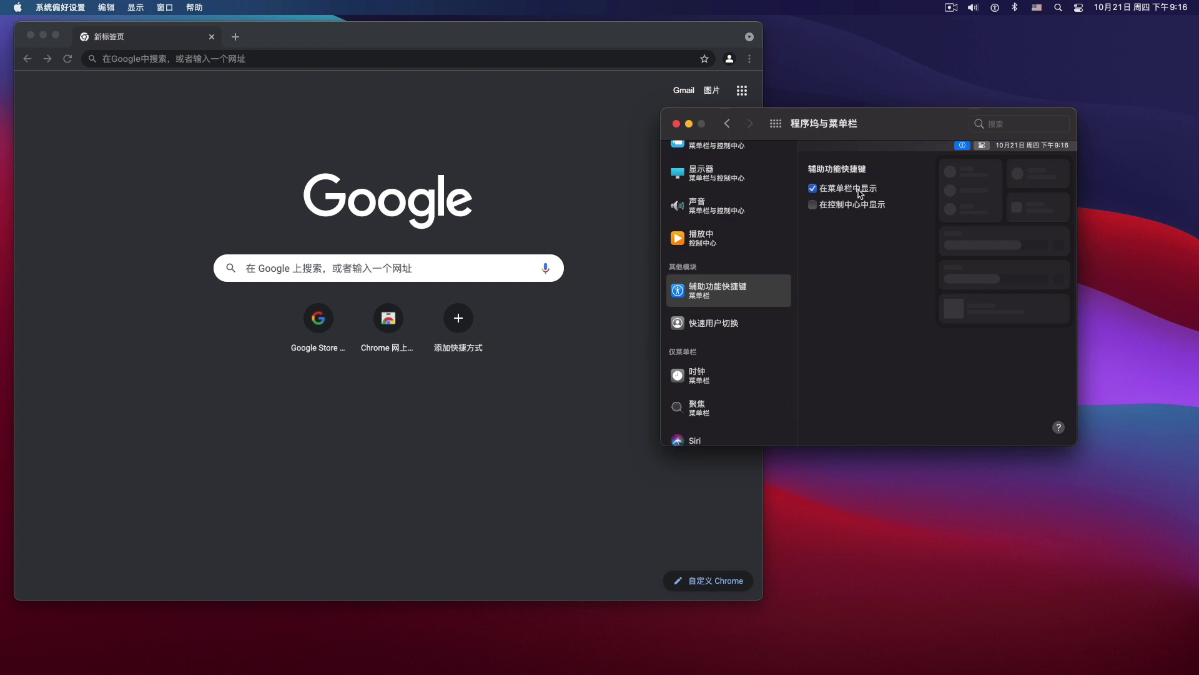
pyautogui.click(861, 191)
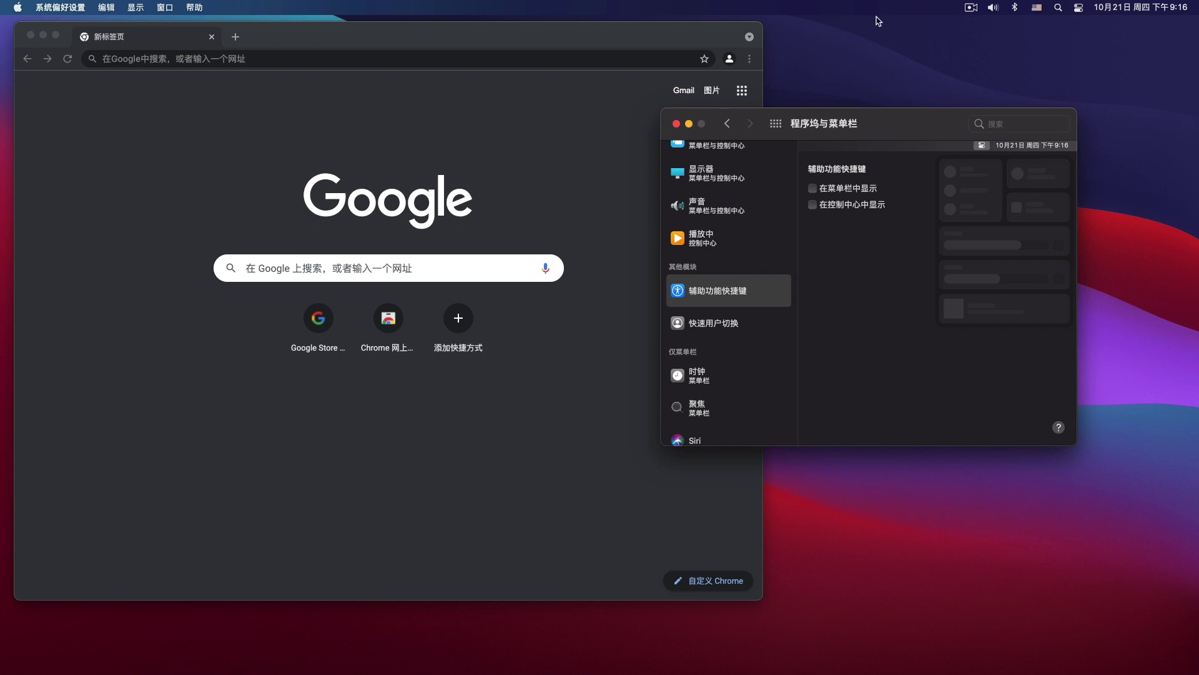
# Review the Fast User Switching (快速用户切换) options, and set the menu bar clock to the 24-hour format (使用24小时格式时钟).
pyautogui.click(734, 330)
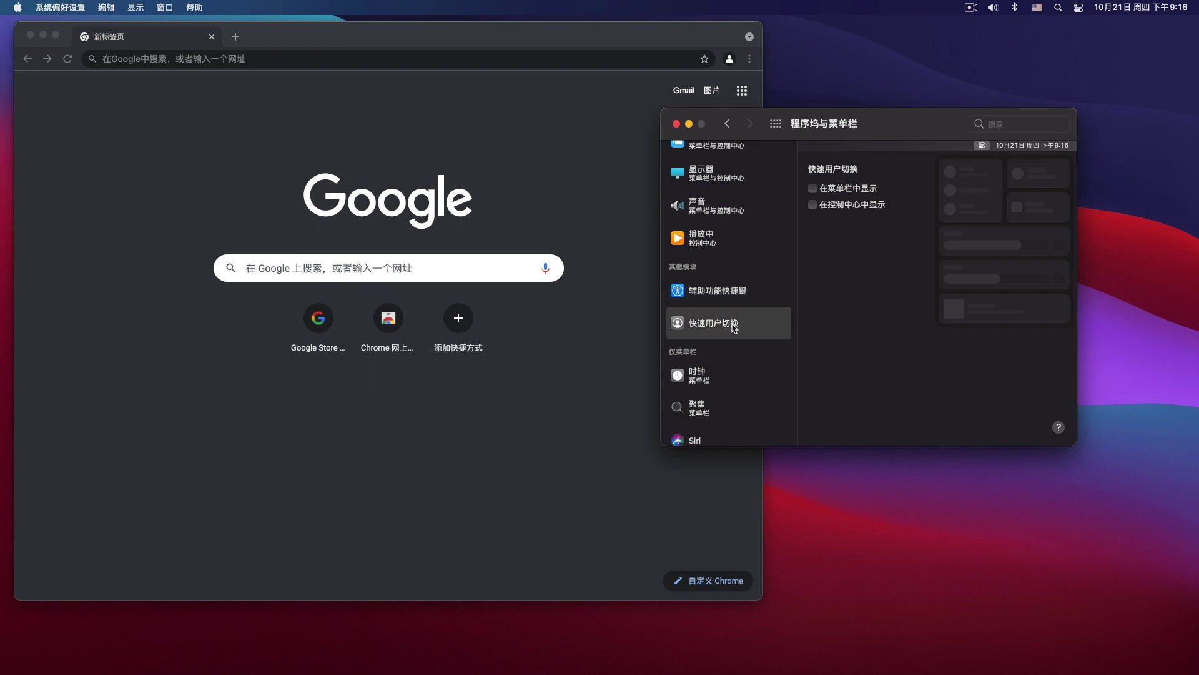
pyautogui.scroll(-3, 728, 329)
pyautogui.click(715, 329)
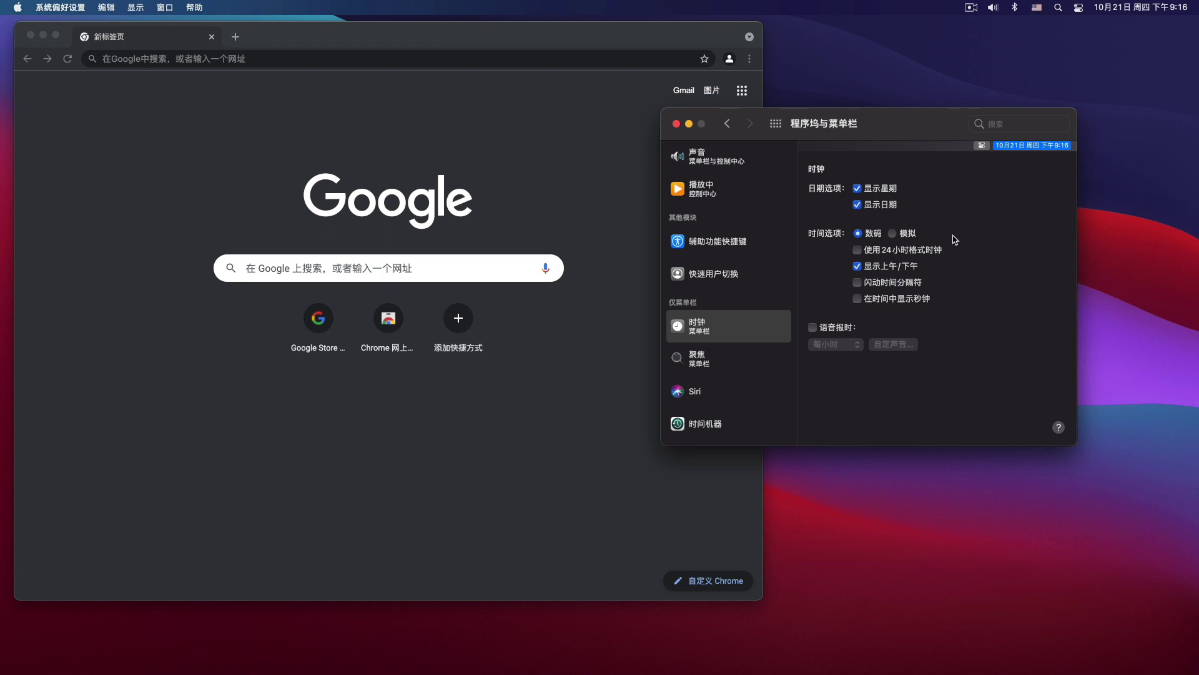
pyautogui.click(902, 251)
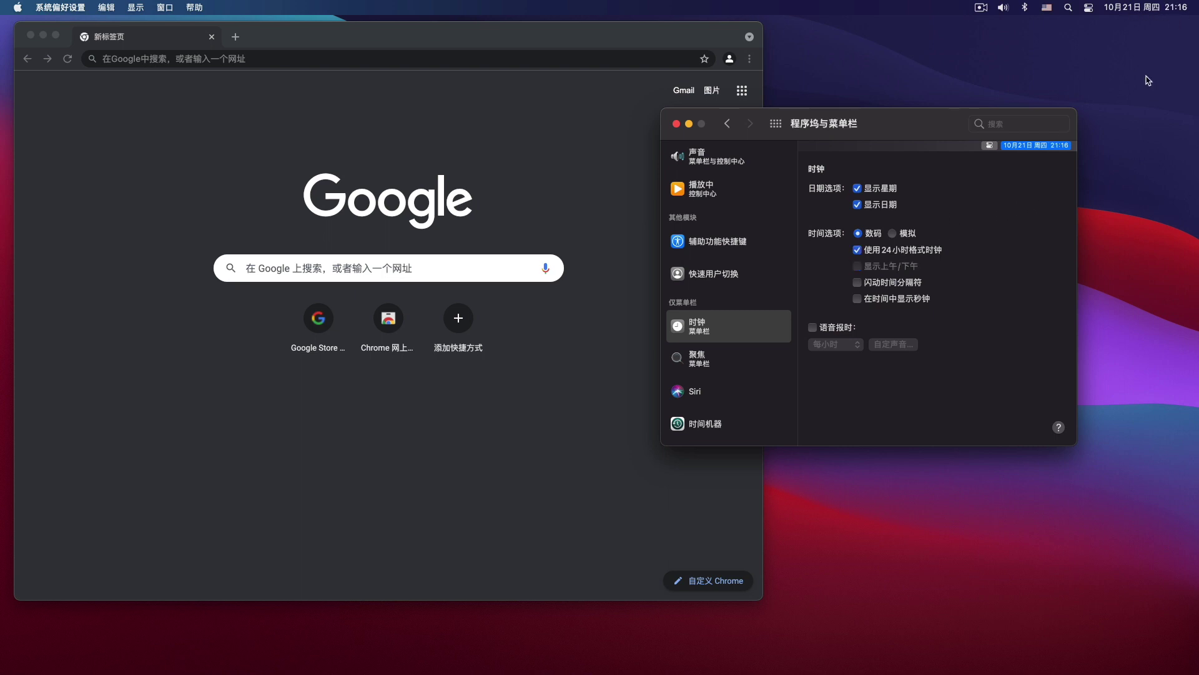
# Hide the date (显示日期) and weekday (显示星期) from the menu bar clock, and switch it to analog (模拟).
pyautogui.click(887, 206)
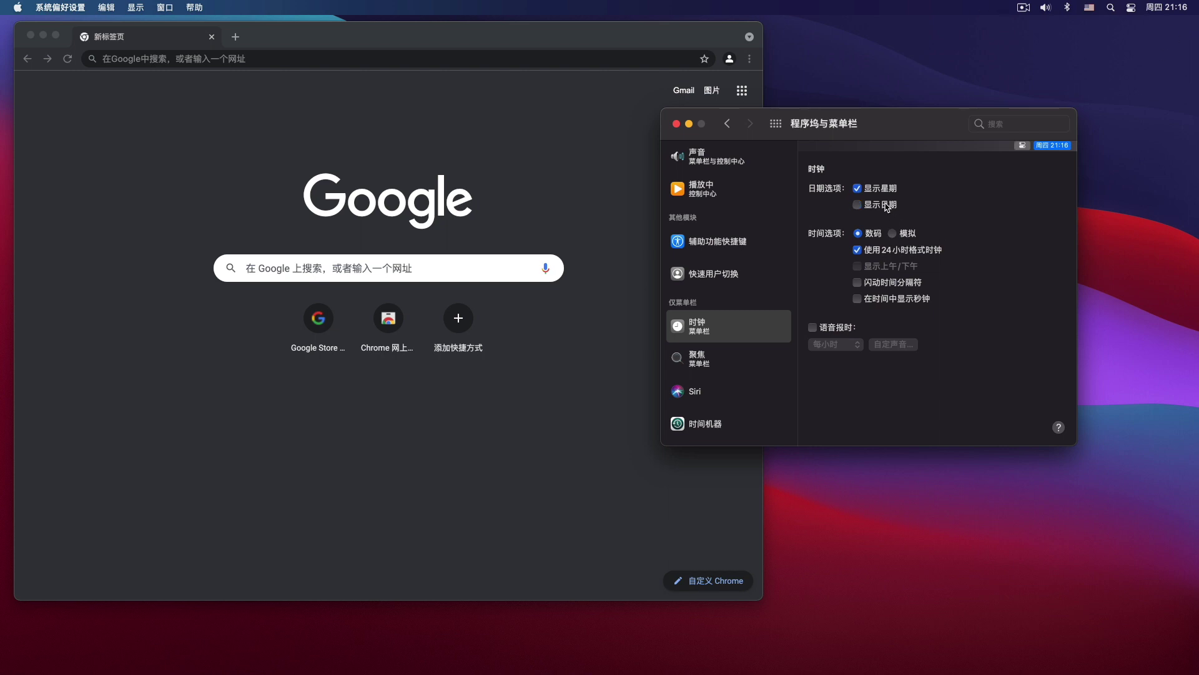
pyautogui.click(886, 189)
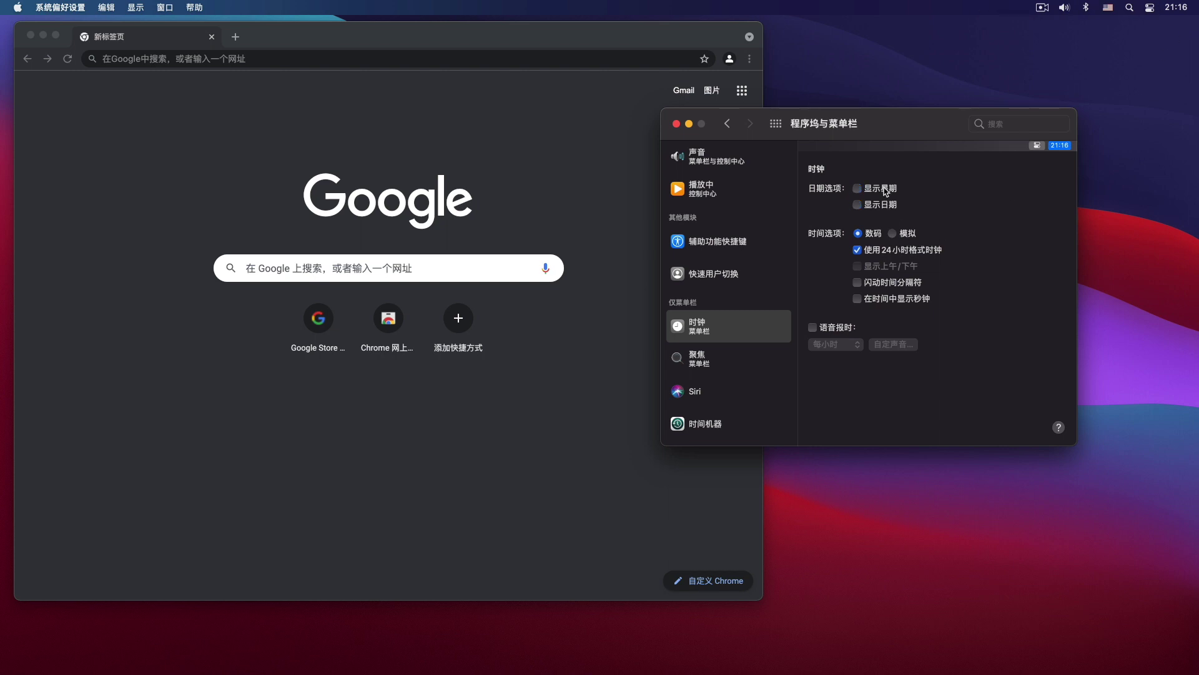
pyautogui.click(907, 235)
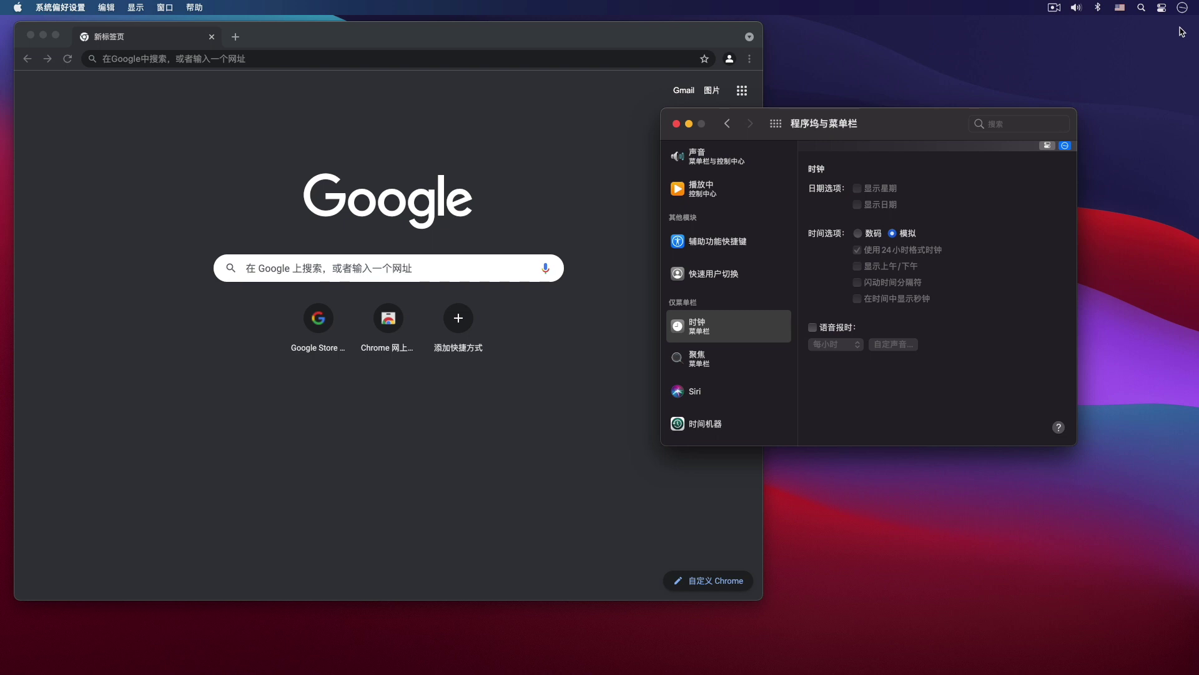
# Remove Spotlight (聚焦) from the menu bar.
pyautogui.click(738, 360)
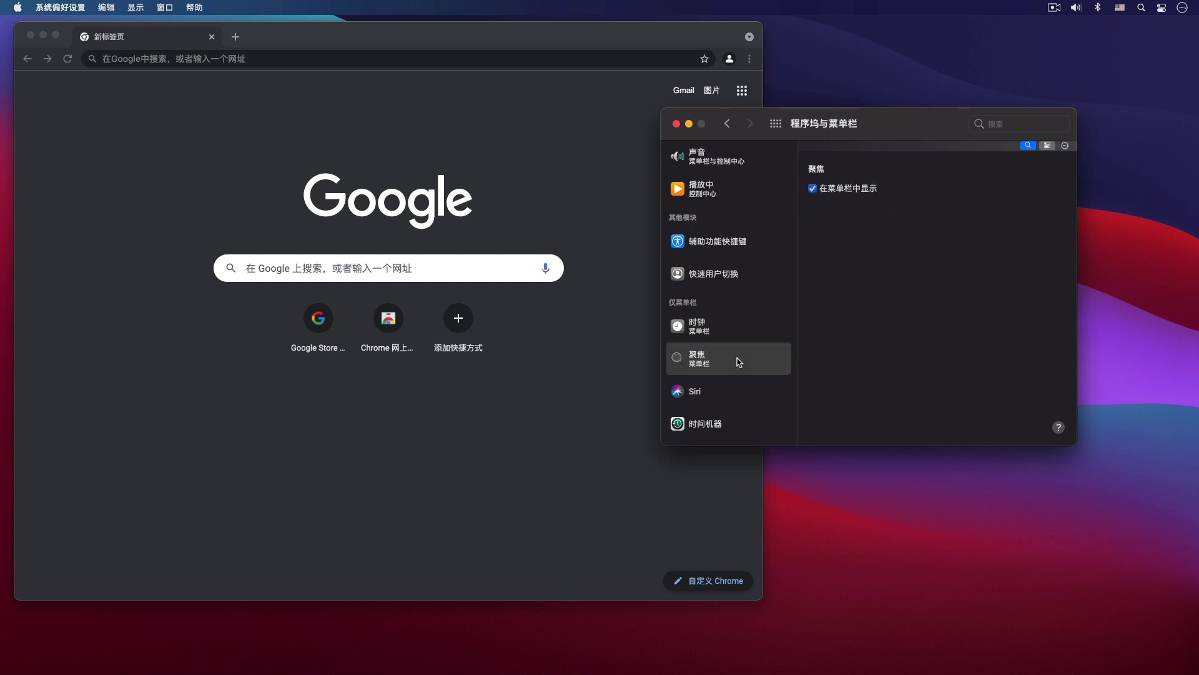
pyautogui.click(829, 189)
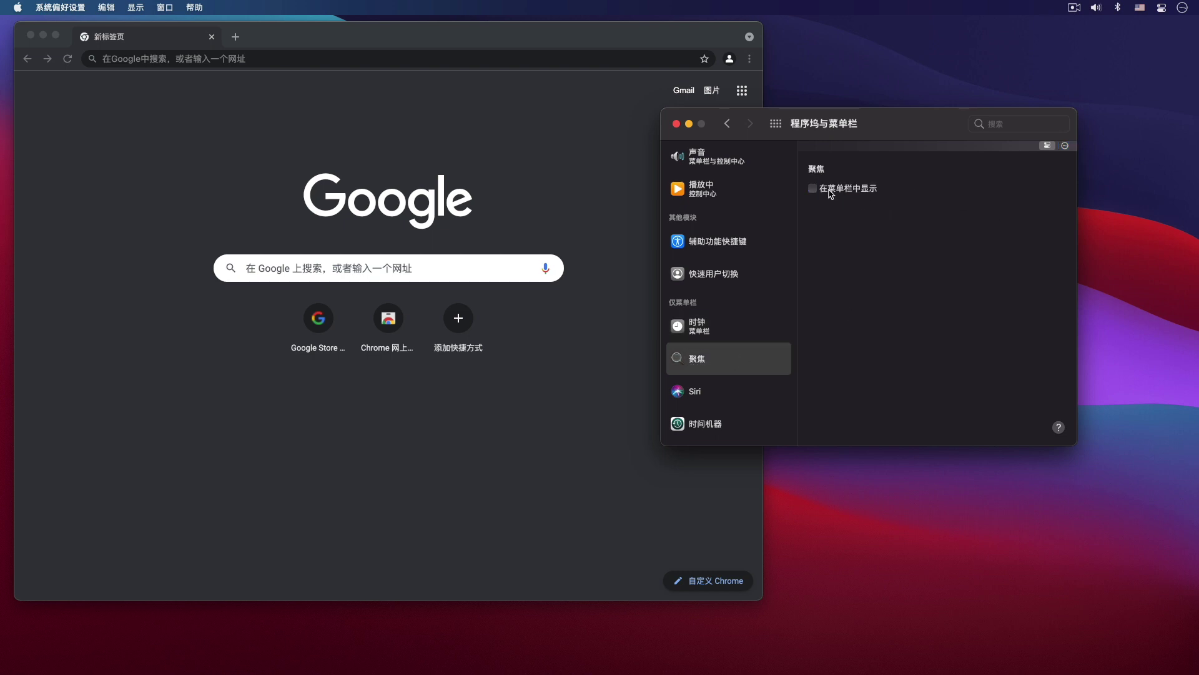
pyautogui.click(830, 192)
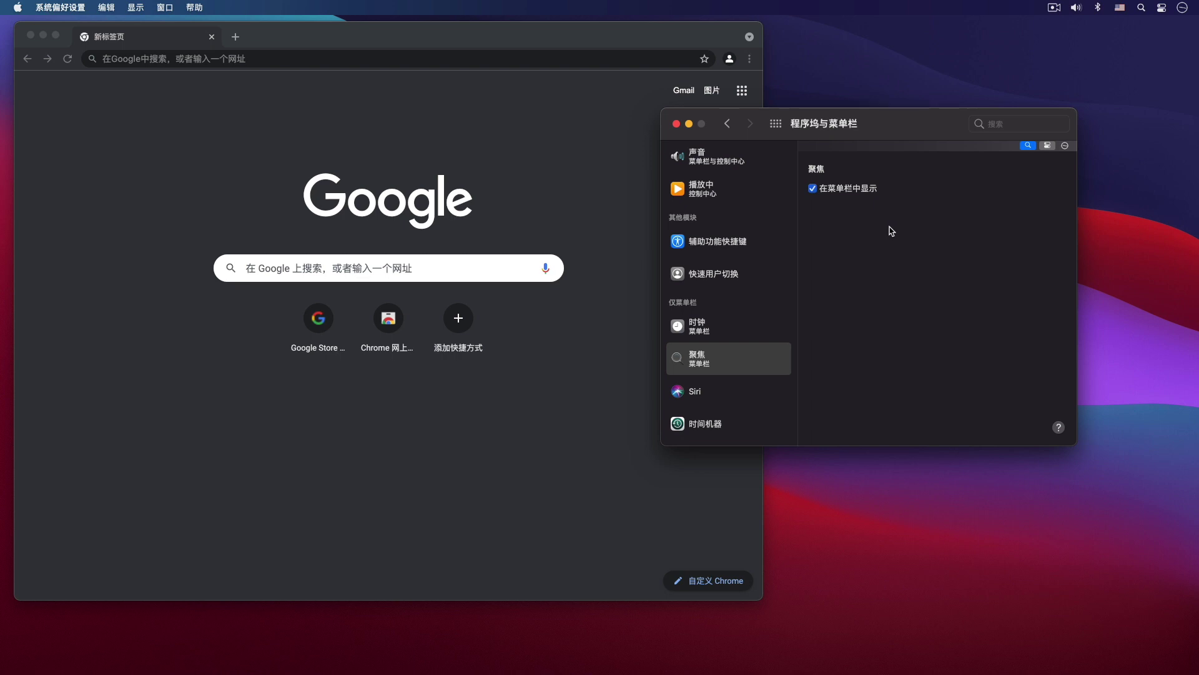
pyautogui.click(853, 193)
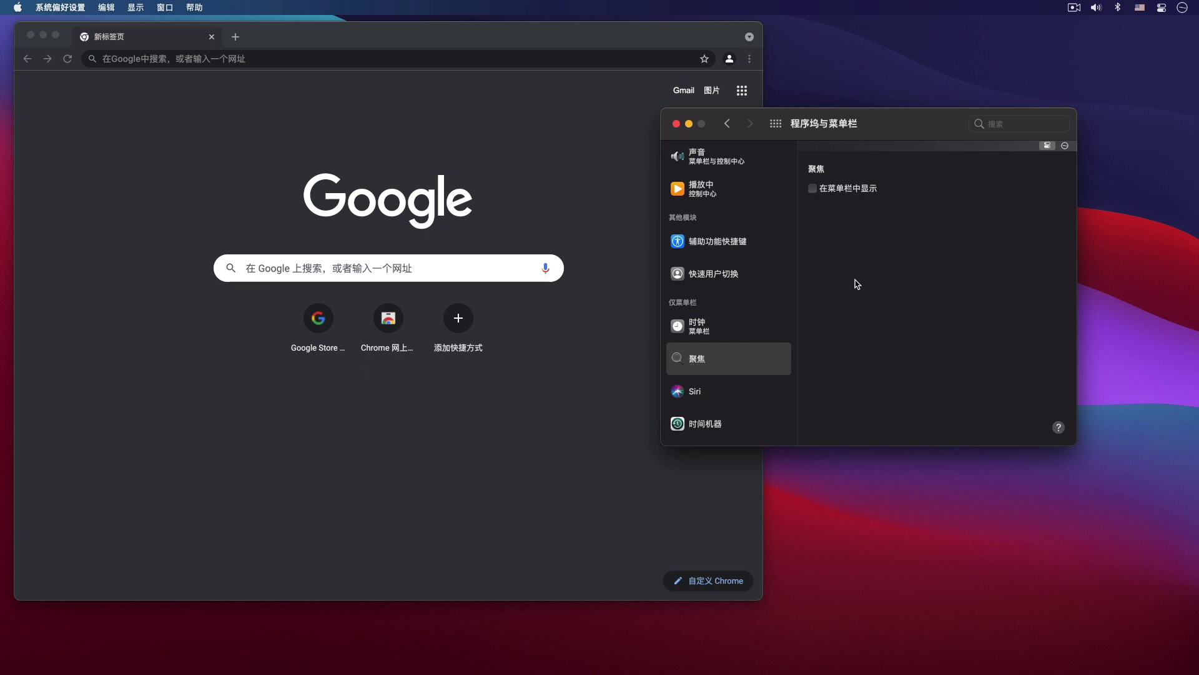
# Try showing Siri in the menu bar, turn that option off again, and review the Time Machine (时间机器) option.
pyautogui.click(724, 397)
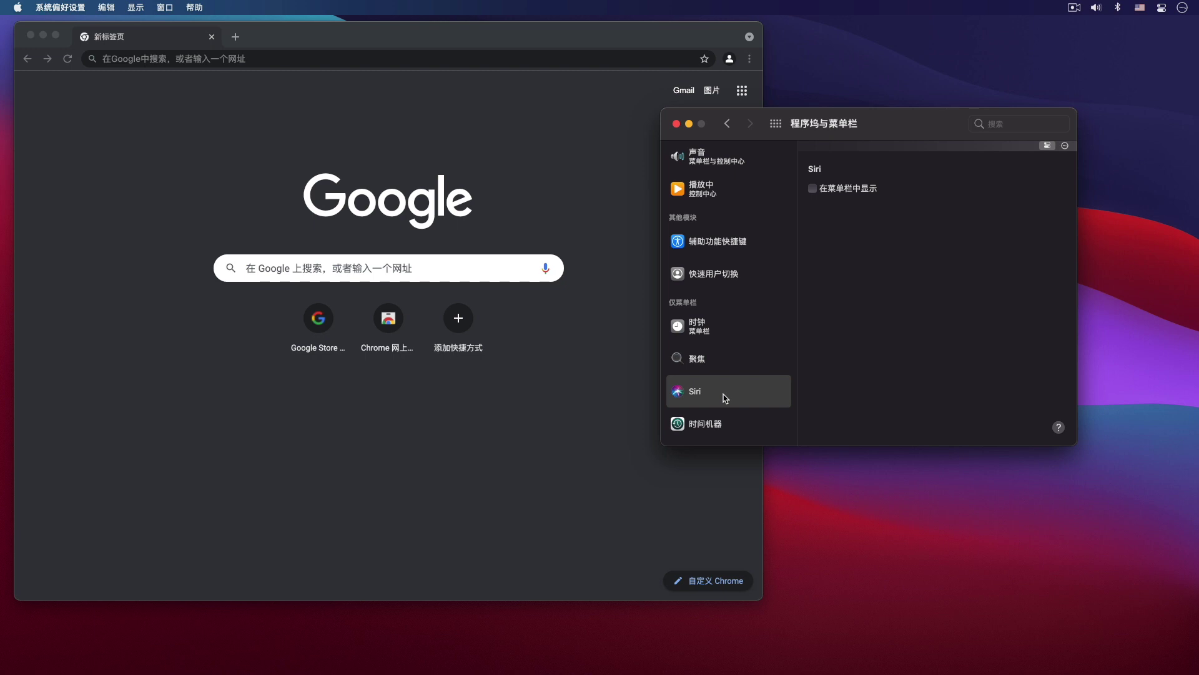
pyautogui.click(853, 193)
pyautogui.click(852, 193)
pyautogui.click(719, 431)
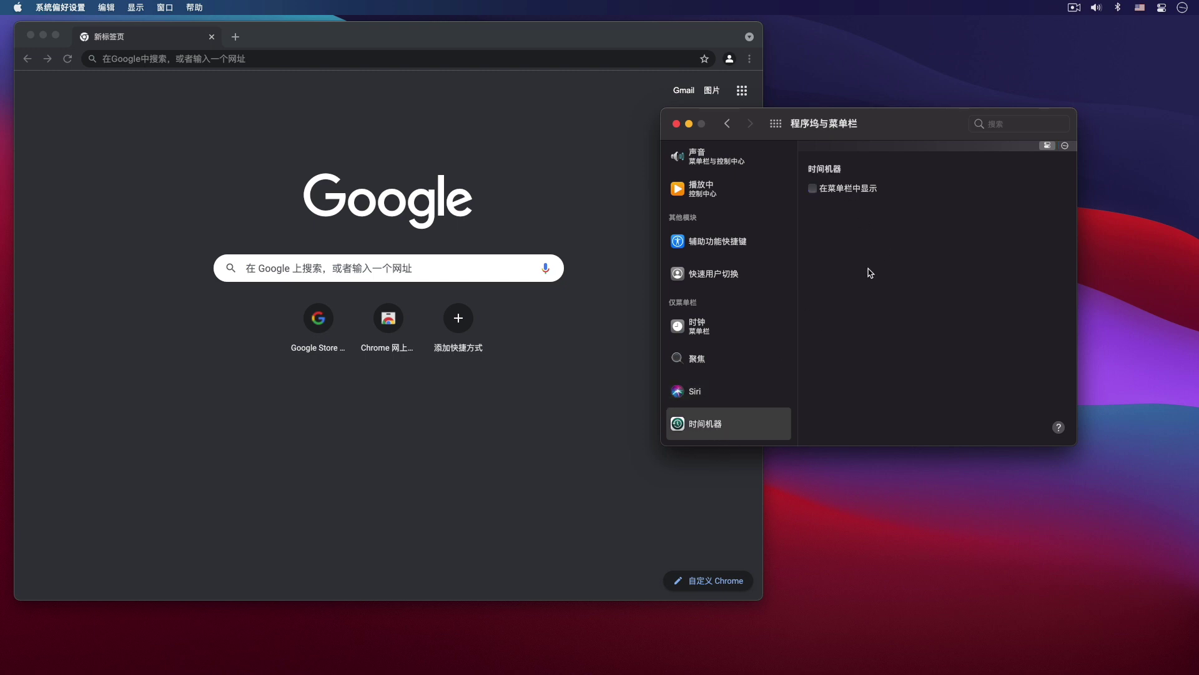
pyautogui.scroll(-2, 769, 275)
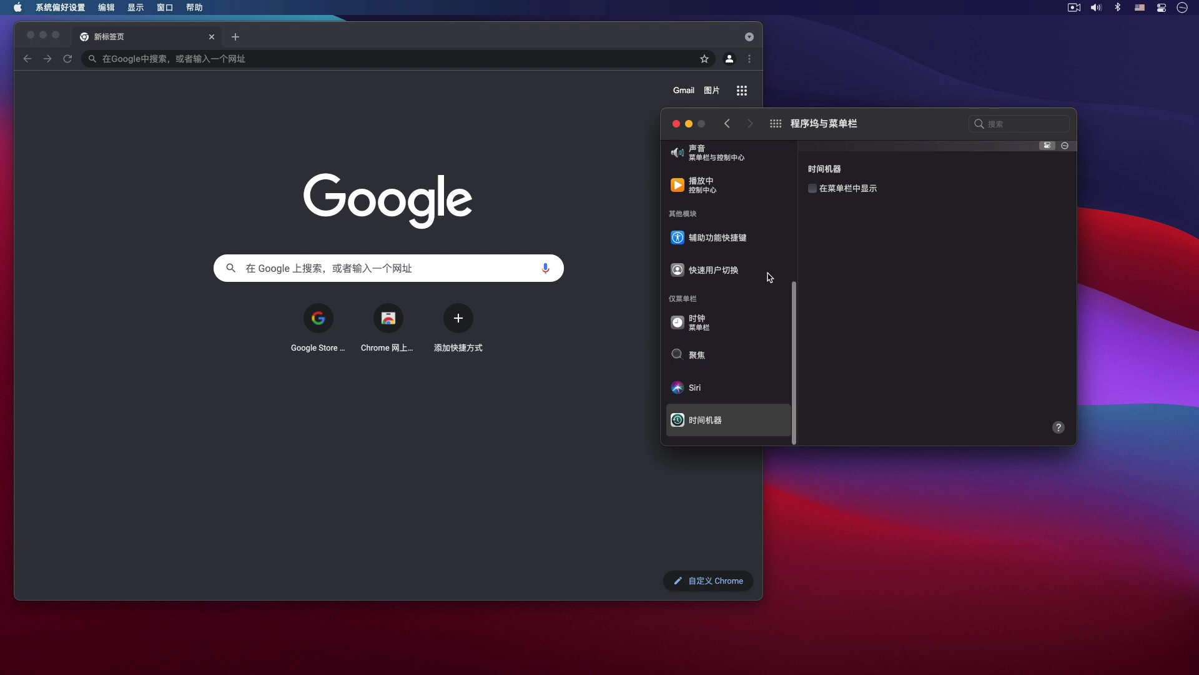
pyautogui.click(776, 123)
pyautogui.moveTo(884, 125); pyautogui.dragTo(871, 117)
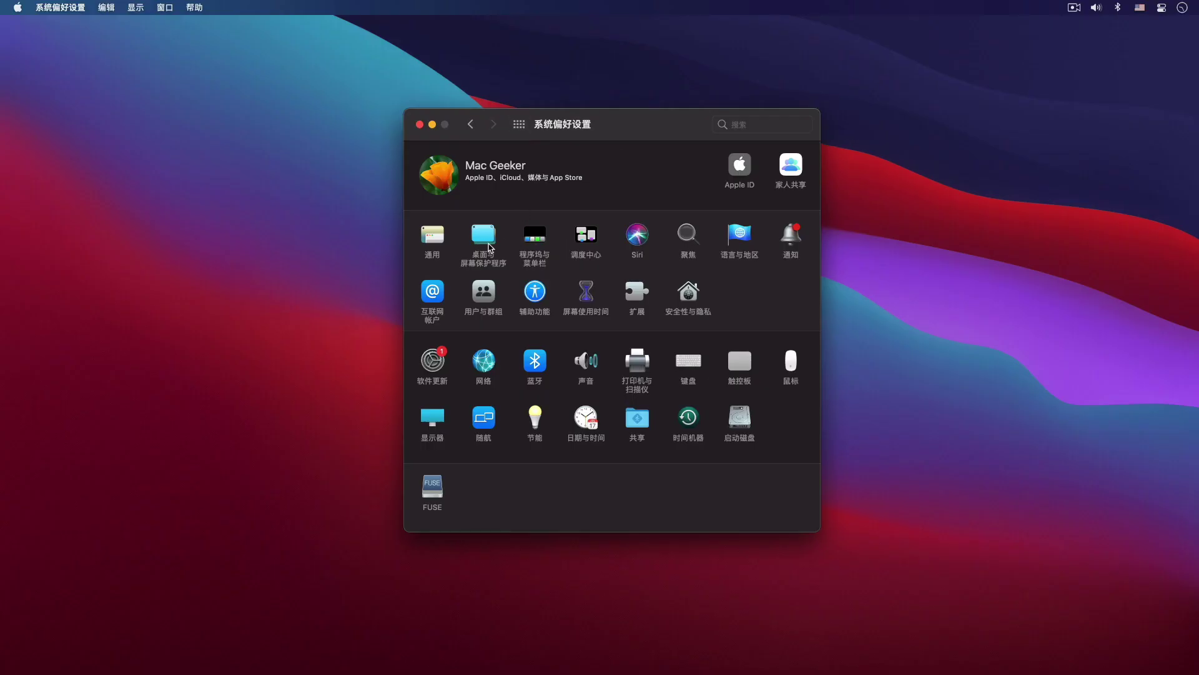
pyautogui.click(484, 239)
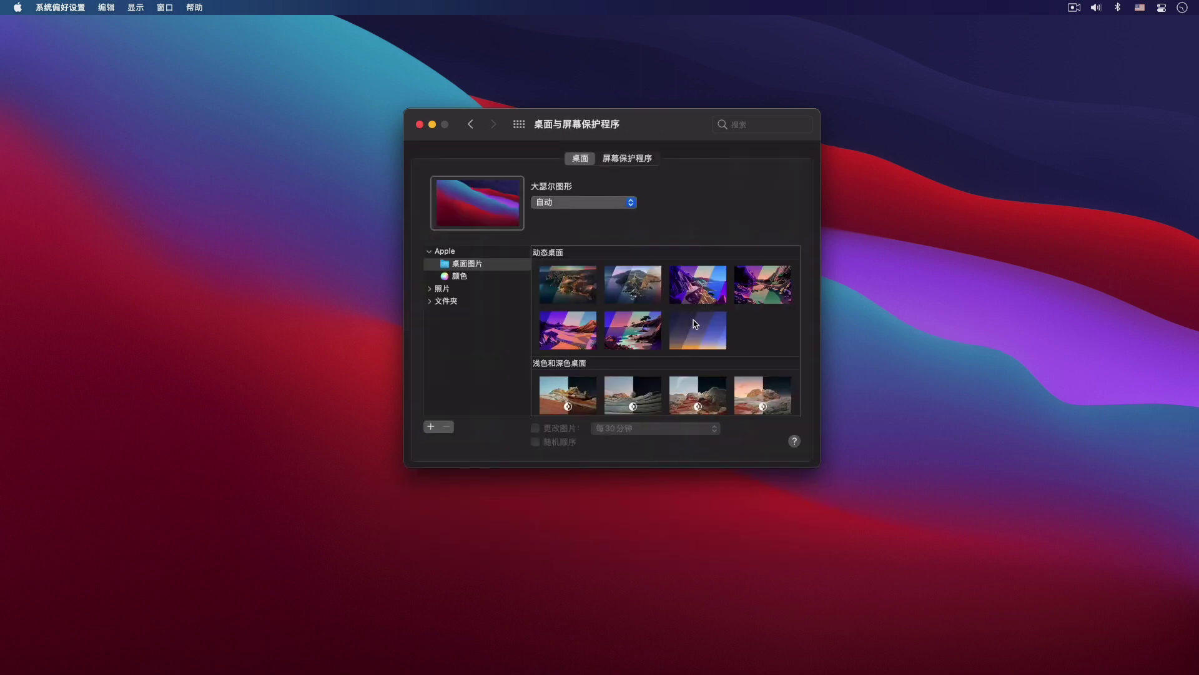
pyautogui.scroll(-3, 706, 322)
pyautogui.scroll(3, 706, 322)
pyautogui.scroll(-6, 706, 316)
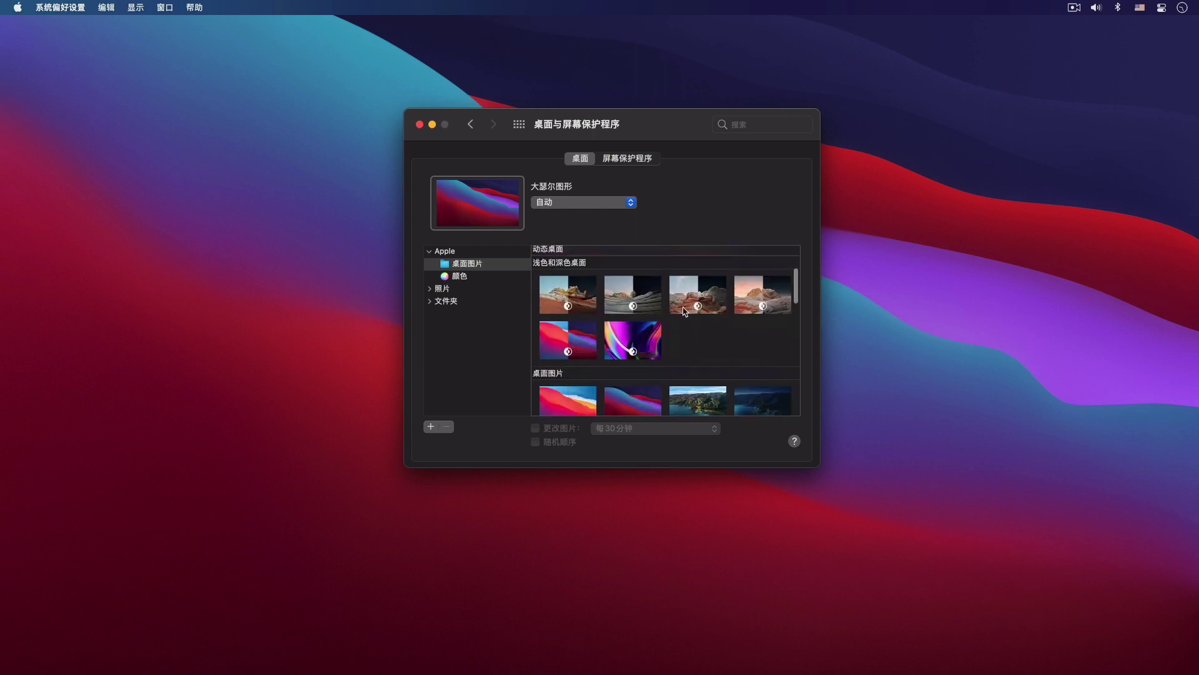
pyautogui.scroll(5, 657, 333)
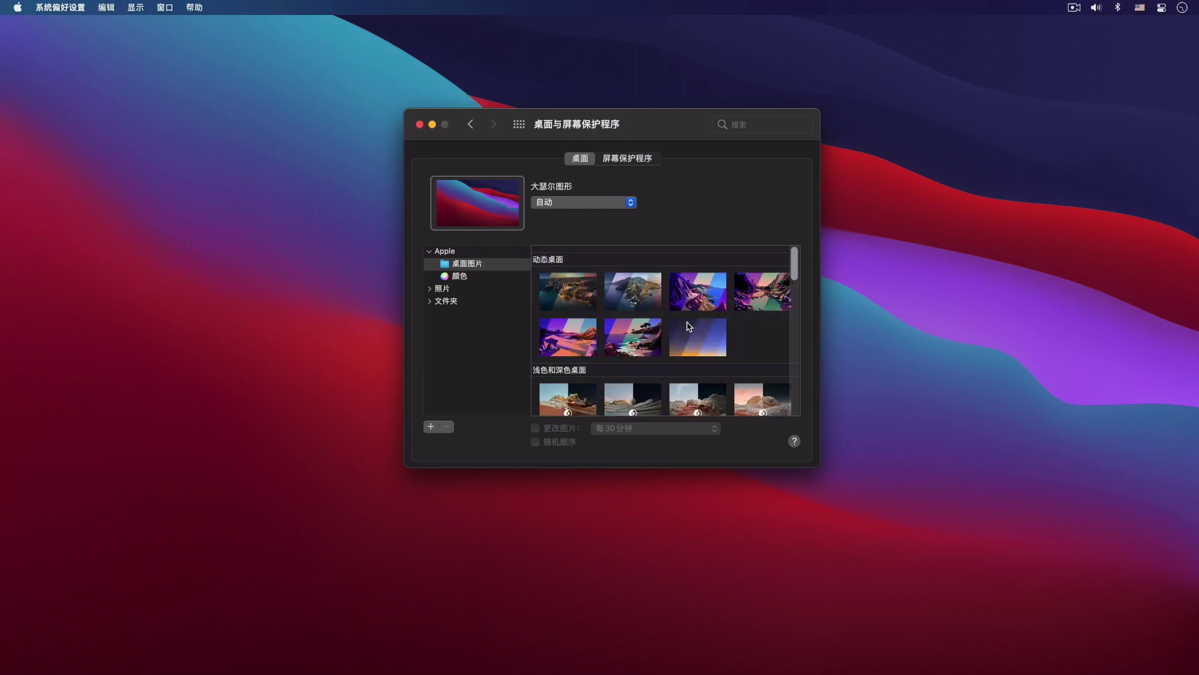
# Try the 山峰 desktop in its 浅色(静态) and 深色(静态) versions, and the 大瑟尔图形(浅色) picture.
pyautogui.click(580, 303)
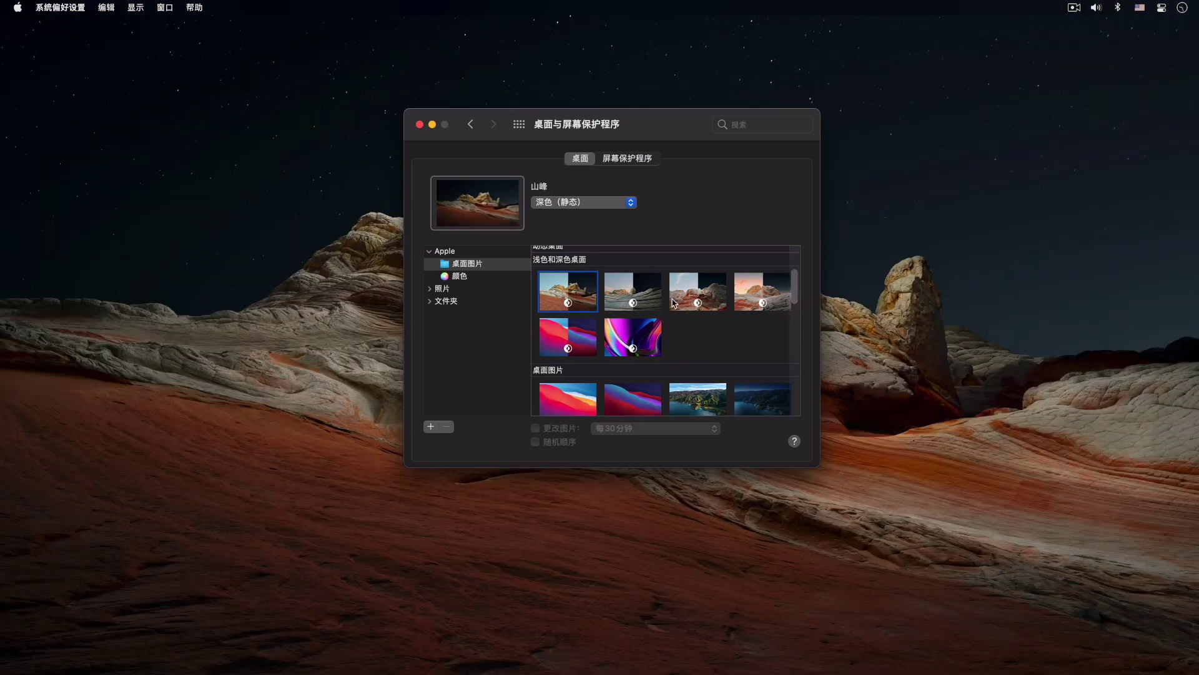
pyautogui.click(615, 205)
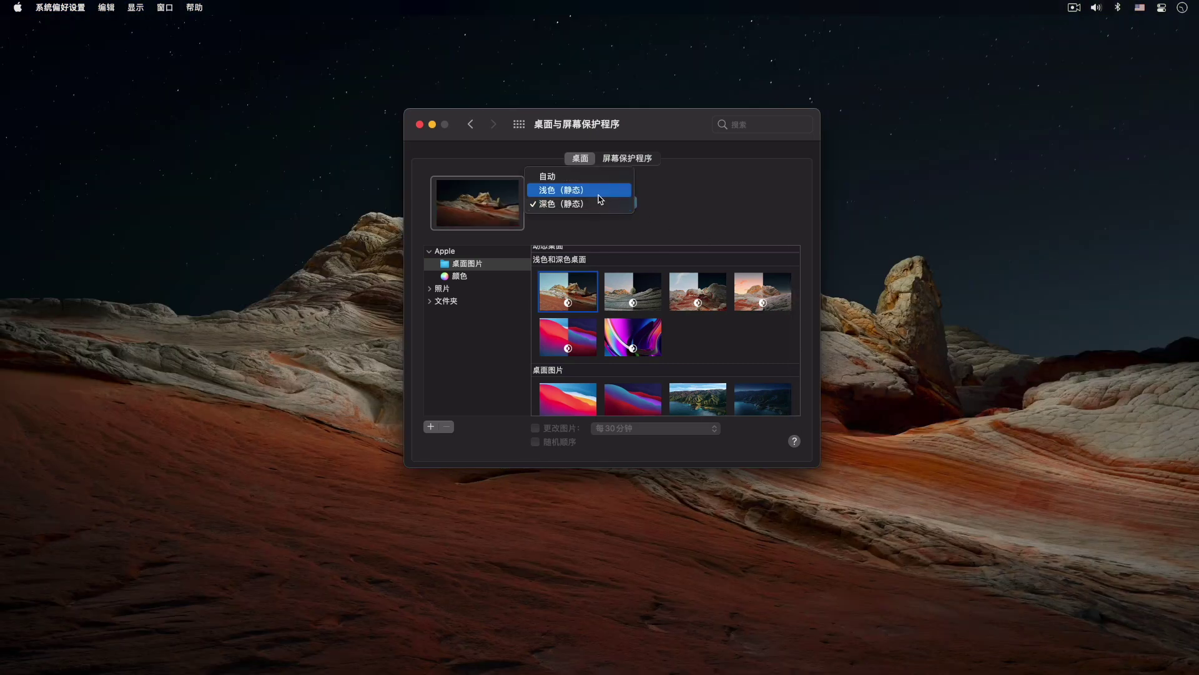
pyautogui.click(599, 198)
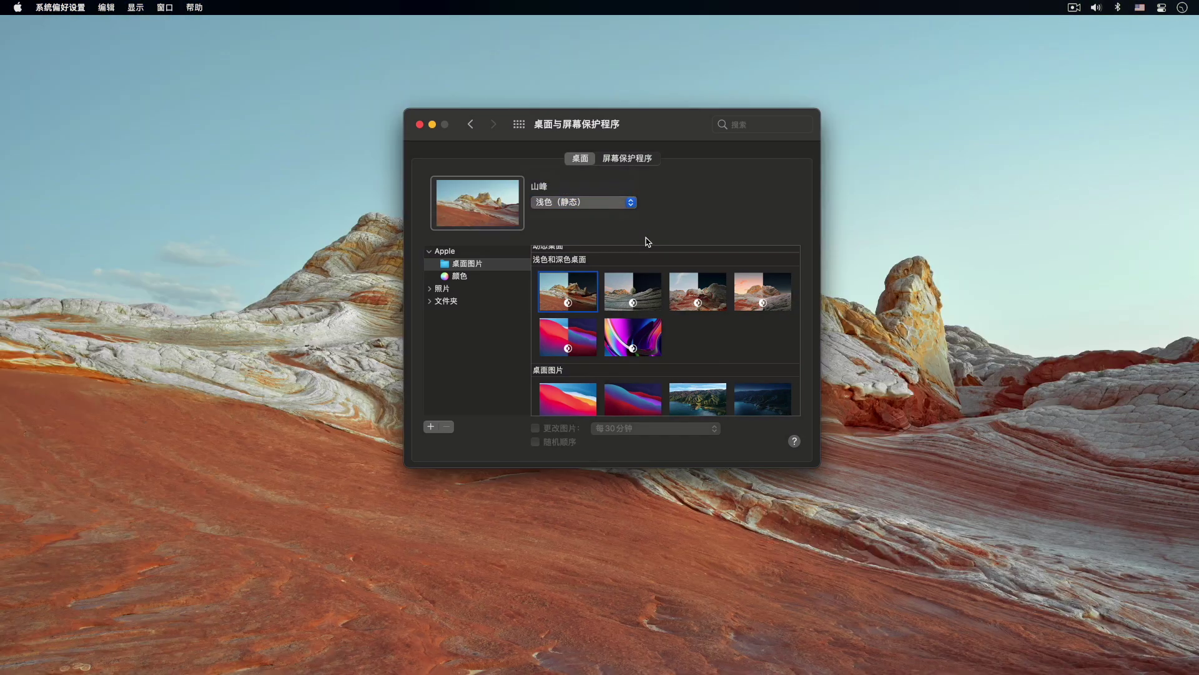
pyautogui.click(619, 203)
pyautogui.click(593, 219)
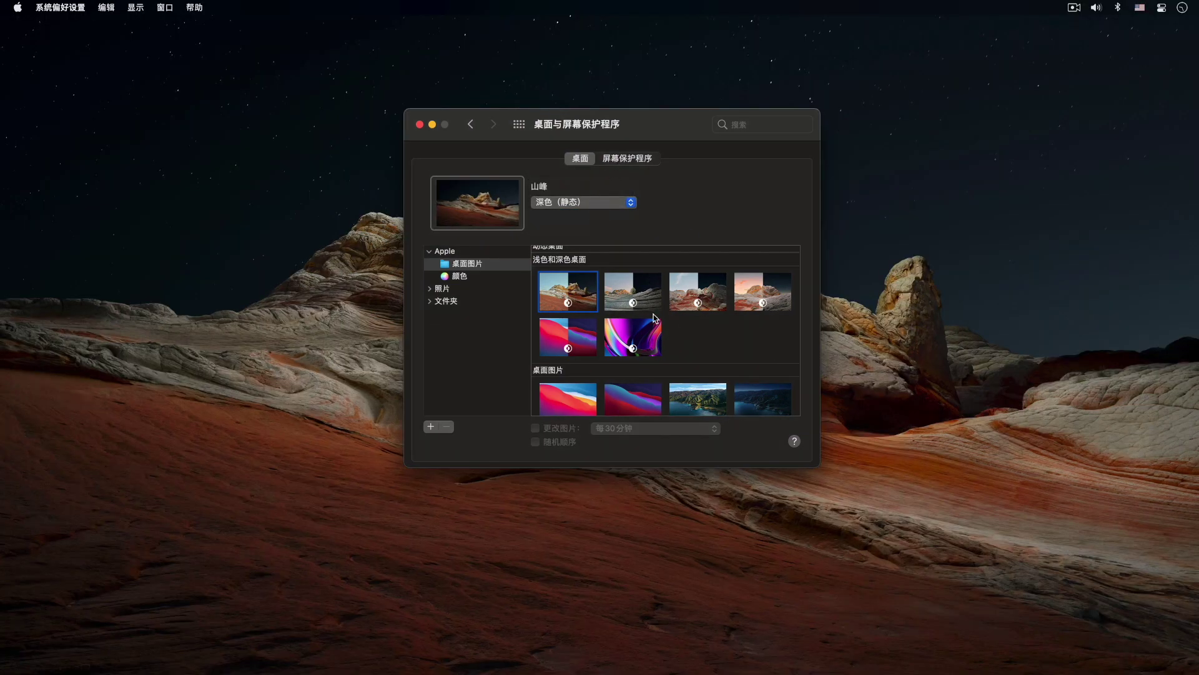
pyautogui.scroll(-3, 708, 351)
pyautogui.click(568, 336)
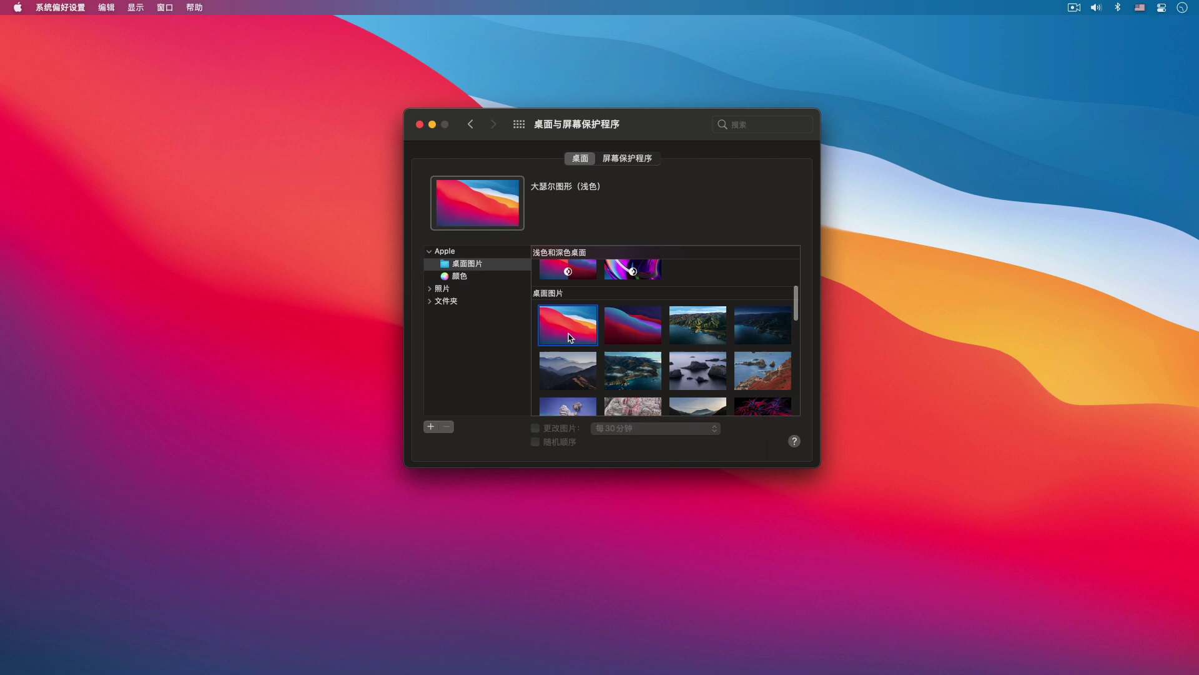
# Try both screenshots from the Pictures folder (图片) as the desktop picture.
pyautogui.scroll(-5, 738, 352)
pyautogui.click(430, 301)
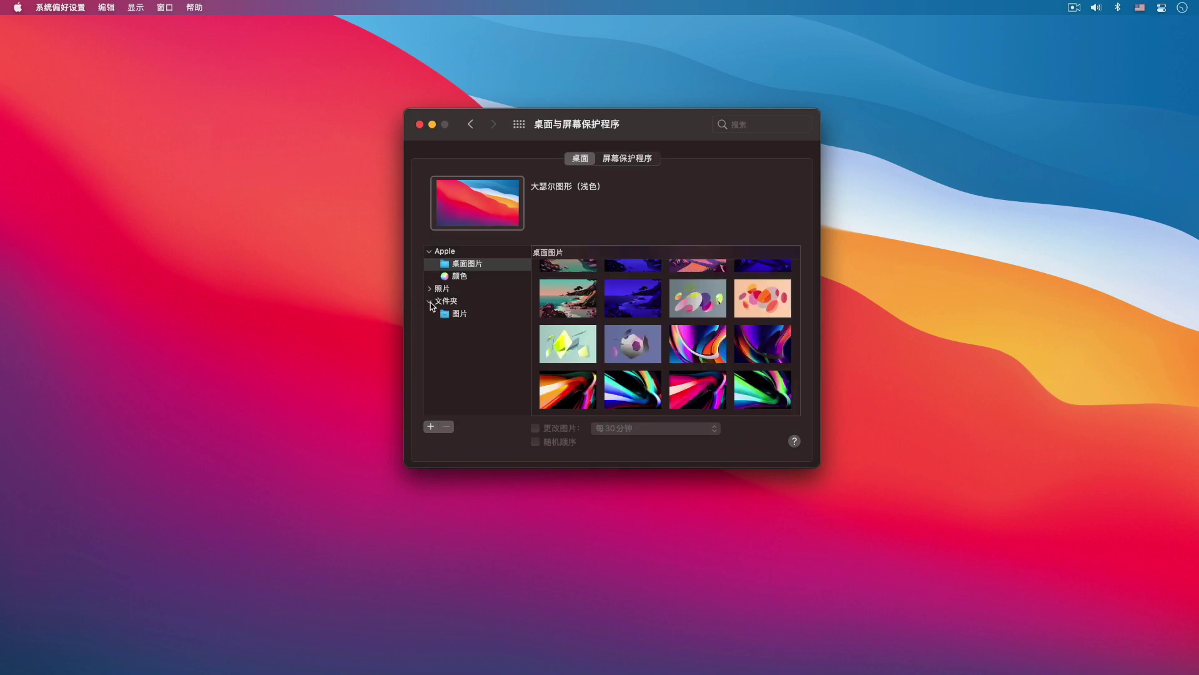
pyautogui.click(446, 313)
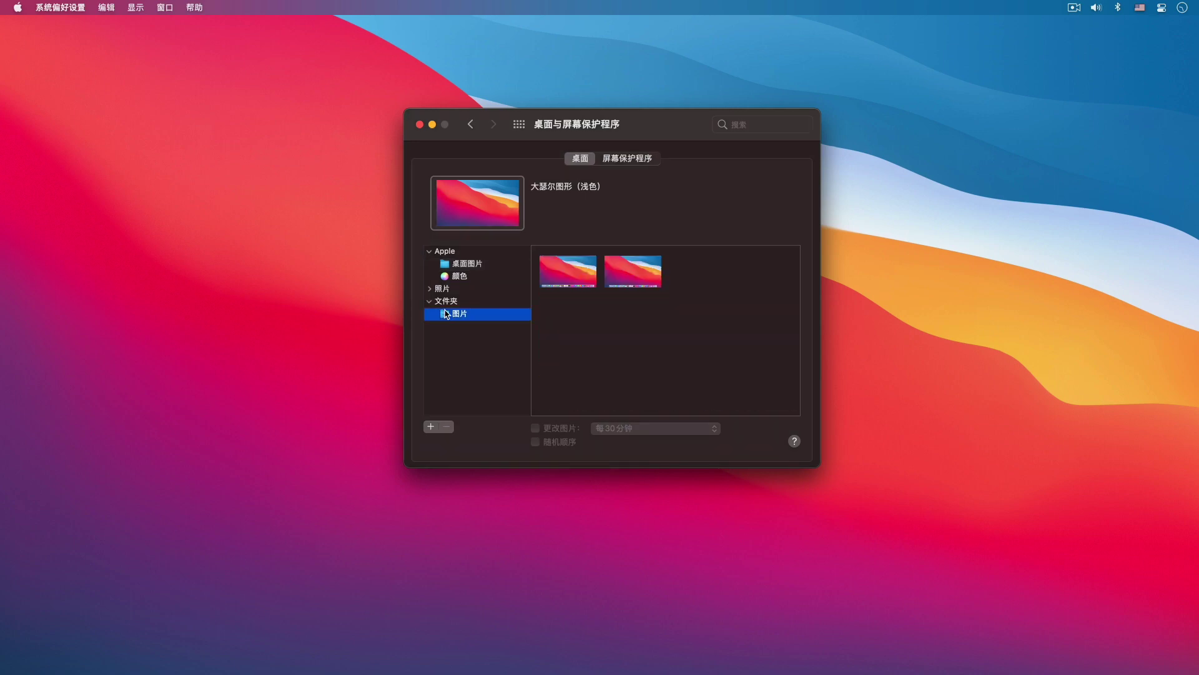
pyautogui.click(579, 273)
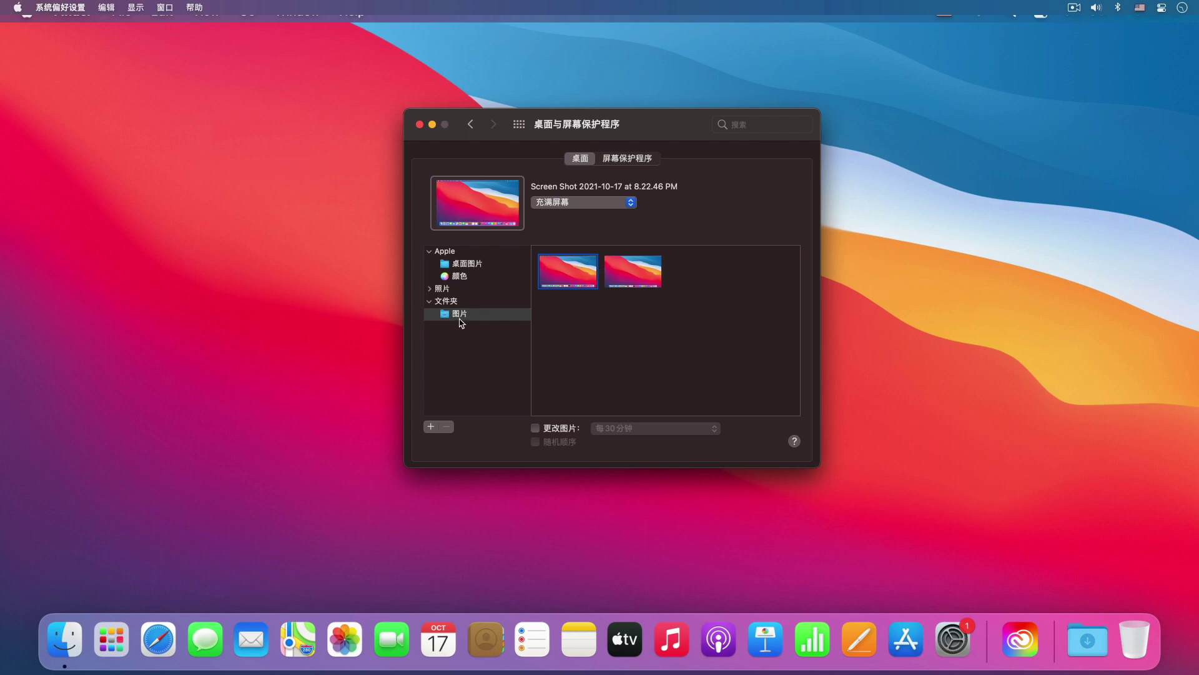
pyautogui.click(603, 339)
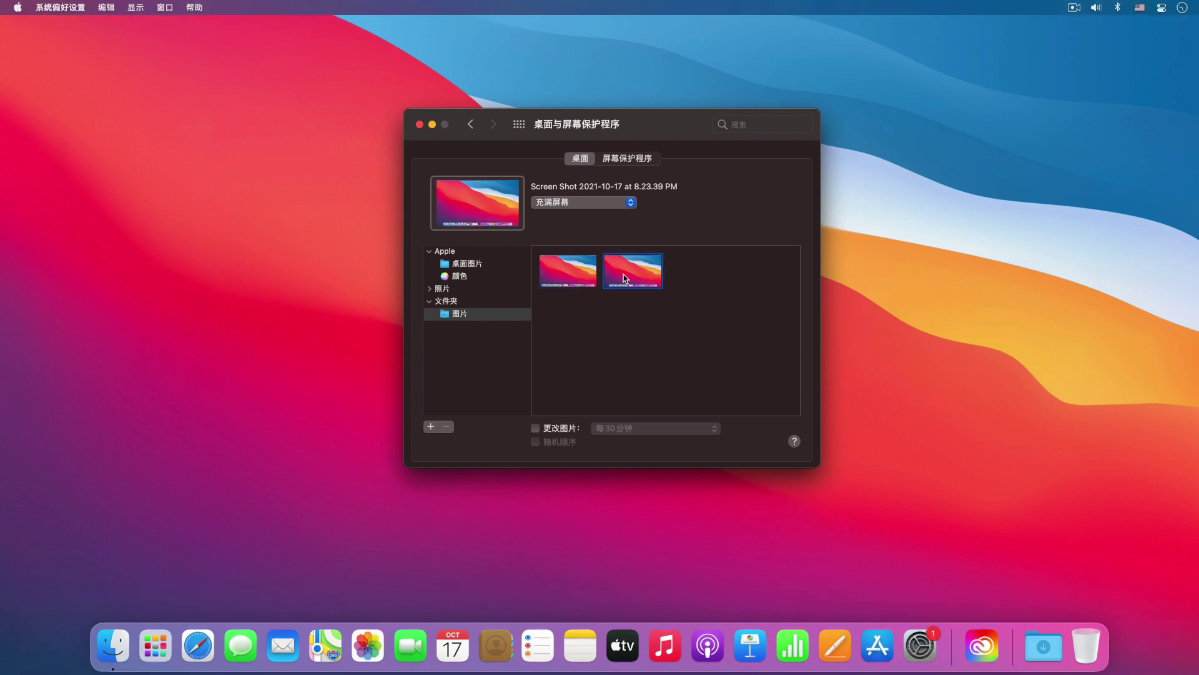
# Try automatic picture changing (更改图片), review its interval options, and turn it off again.
pyautogui.click(568, 430)
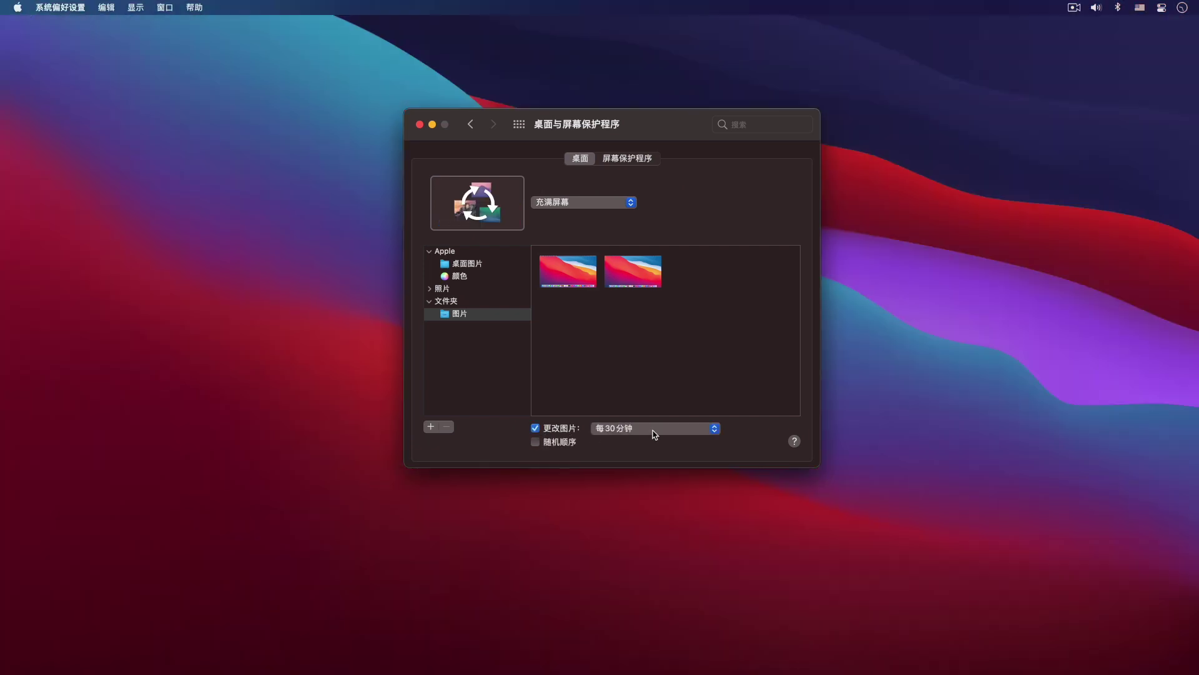
pyautogui.click(655, 429)
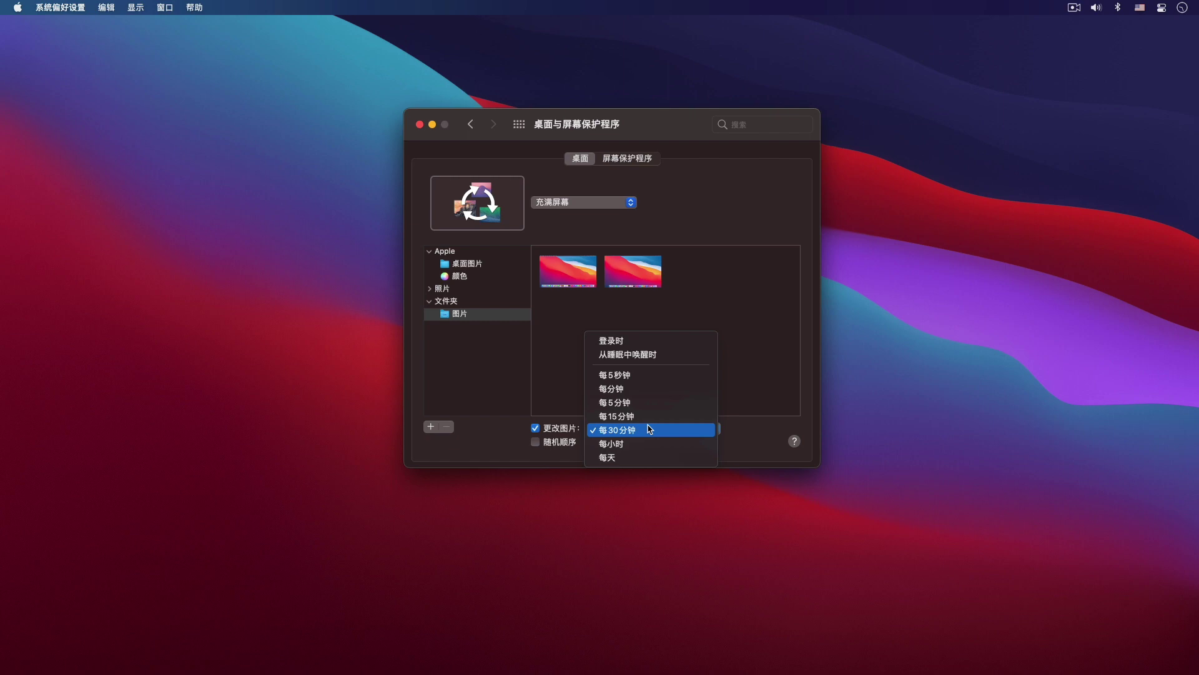
pyautogui.click(735, 304)
pyautogui.click(544, 432)
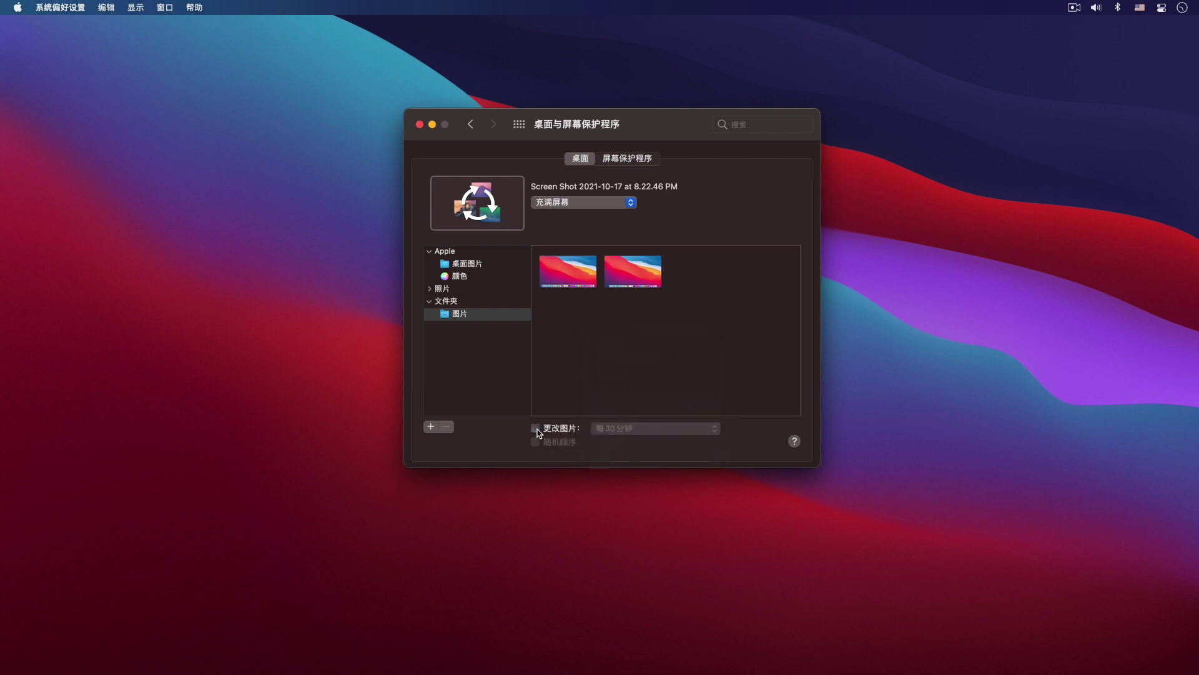
# Set the desktop to the light-and-dark 大瑟尔图形 picture from Apple's collection, and check its appearance options, keeping 自动.
pyautogui.click(481, 268)
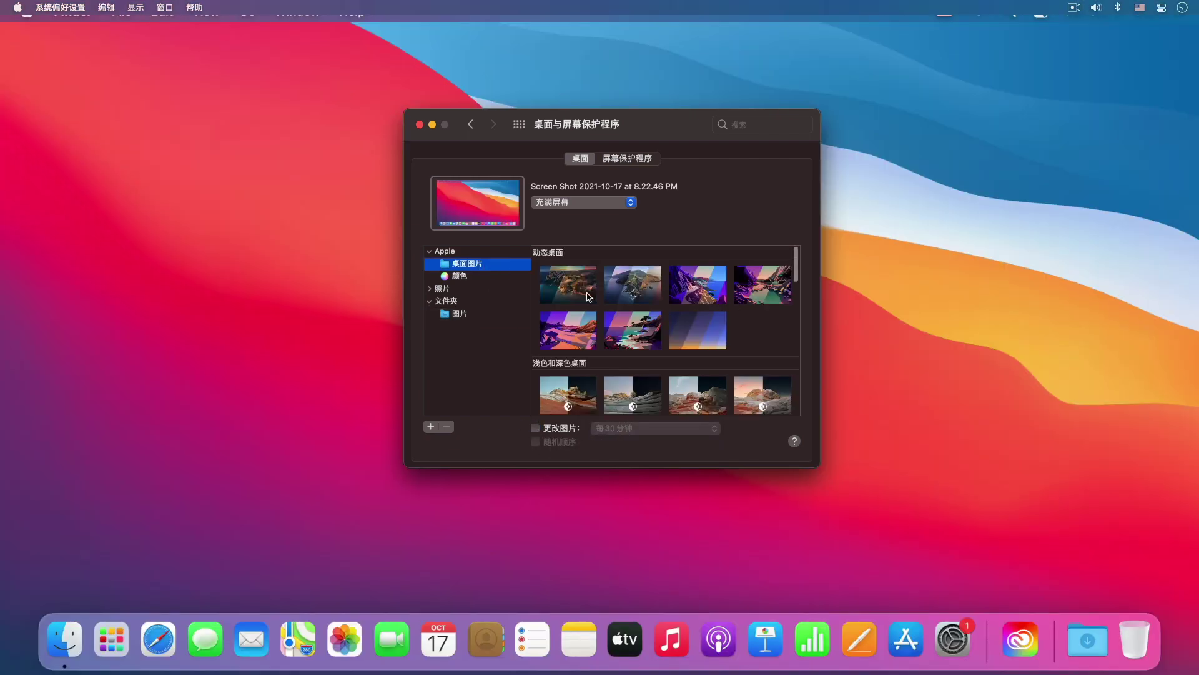
pyautogui.scroll(-5, 595, 383)
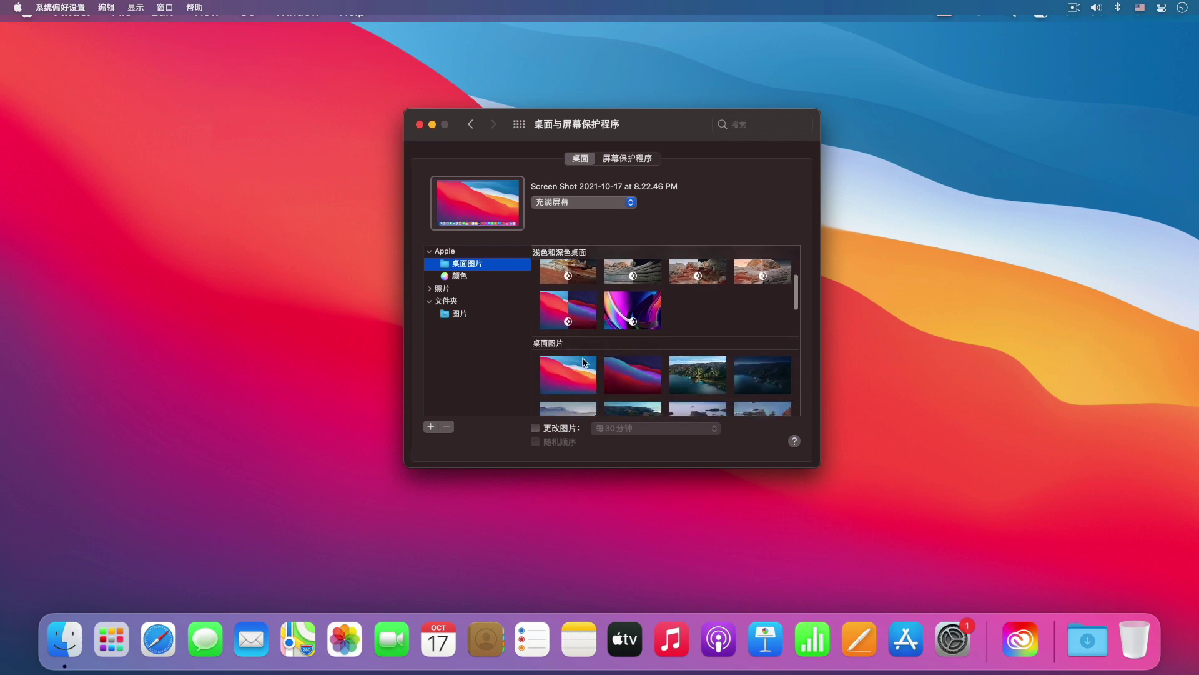
pyautogui.click(581, 314)
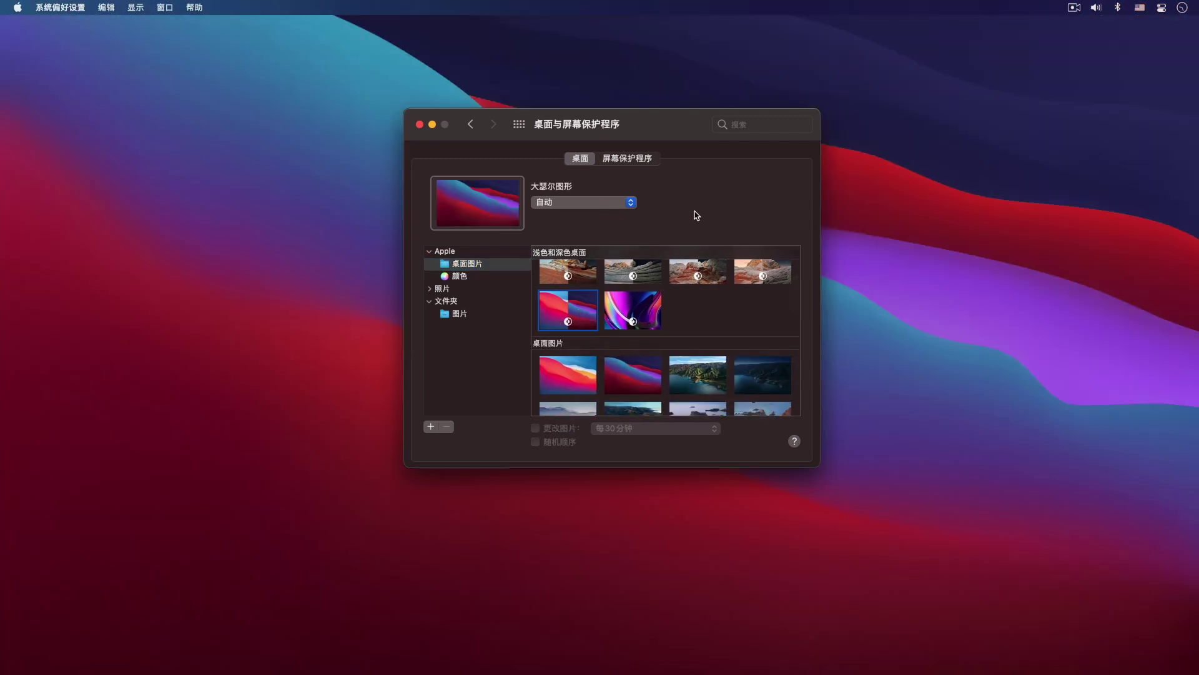
pyautogui.click(631, 204)
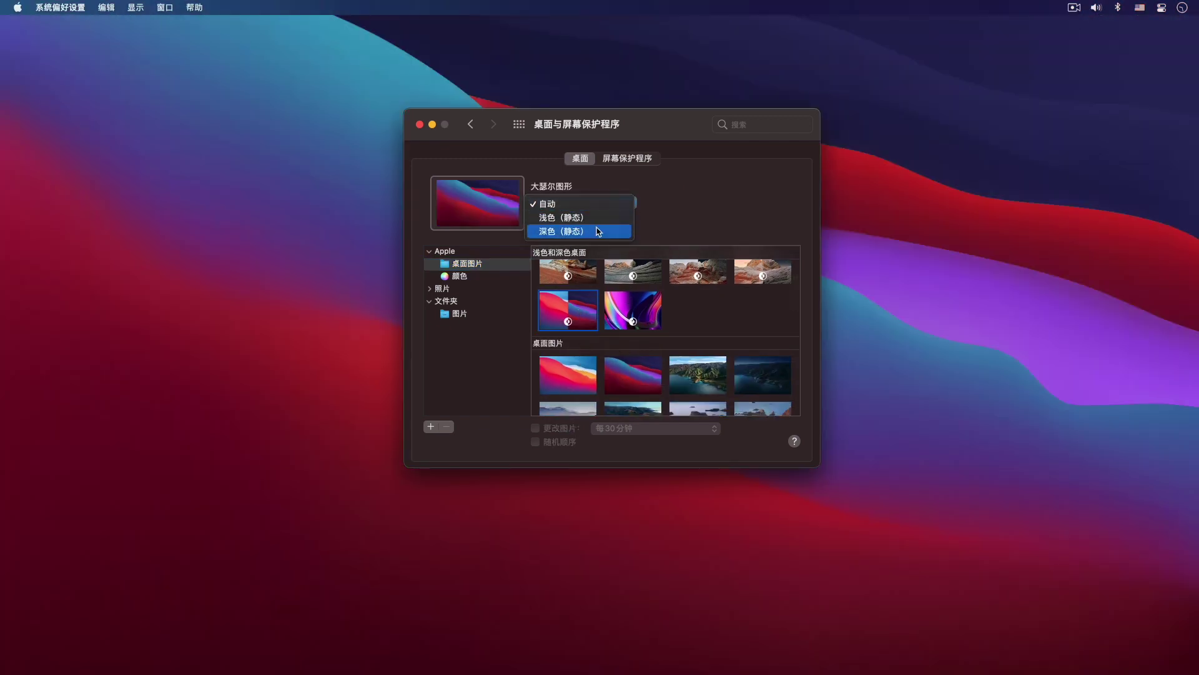
pyautogui.click(675, 196)
pyautogui.click(710, 304)
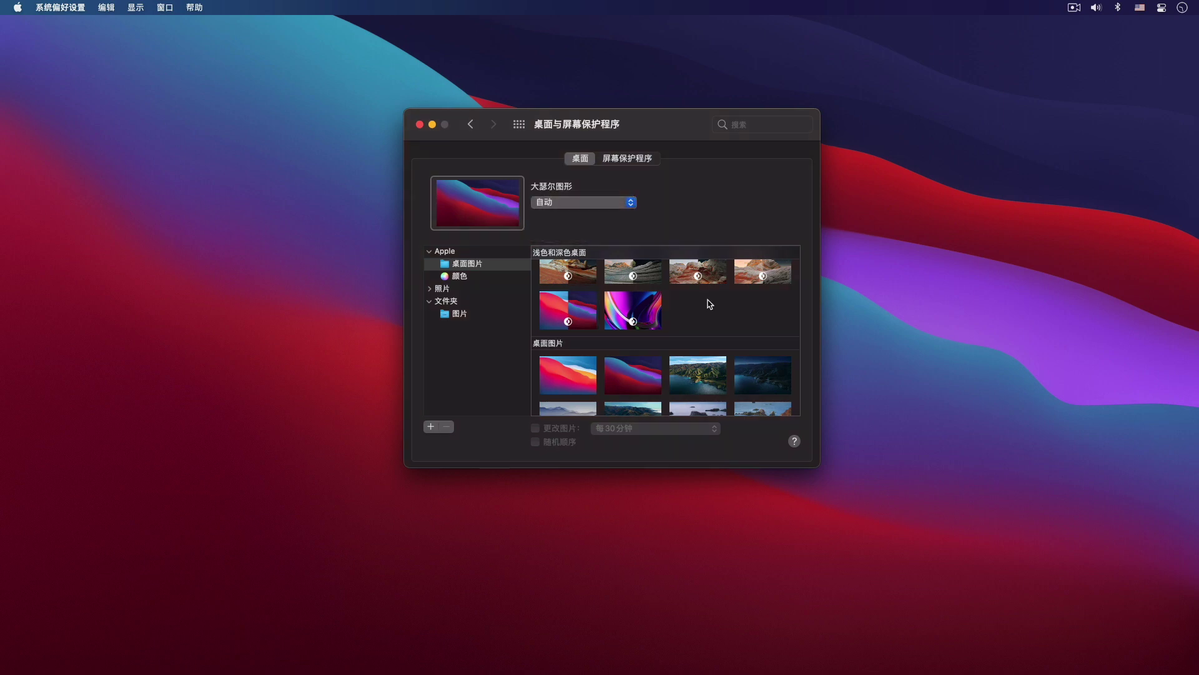
pyautogui.scroll(-10, 710, 304)
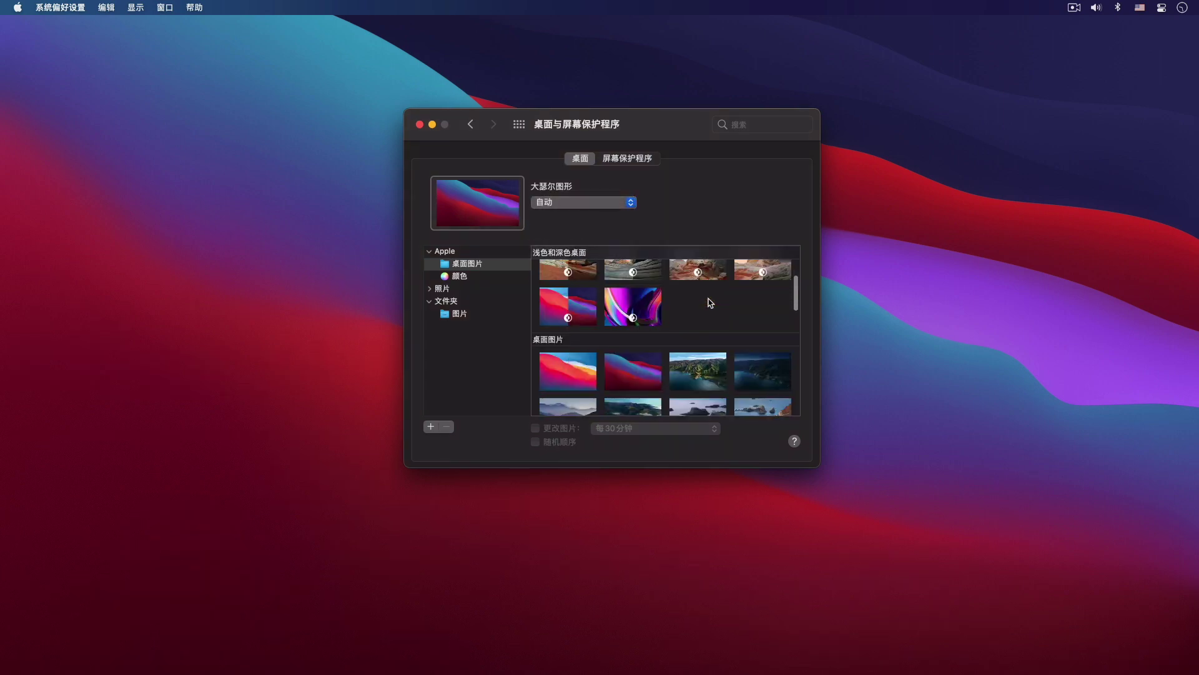
pyautogui.moveTo(776, 665)
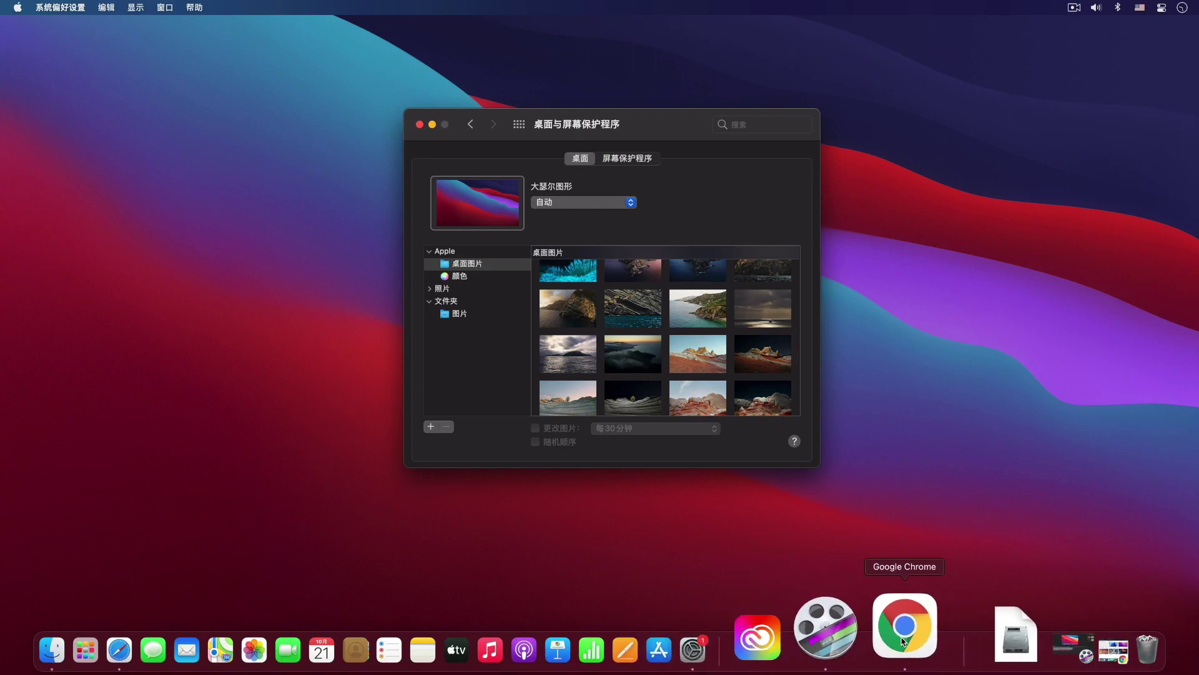
pyautogui.click(903, 641)
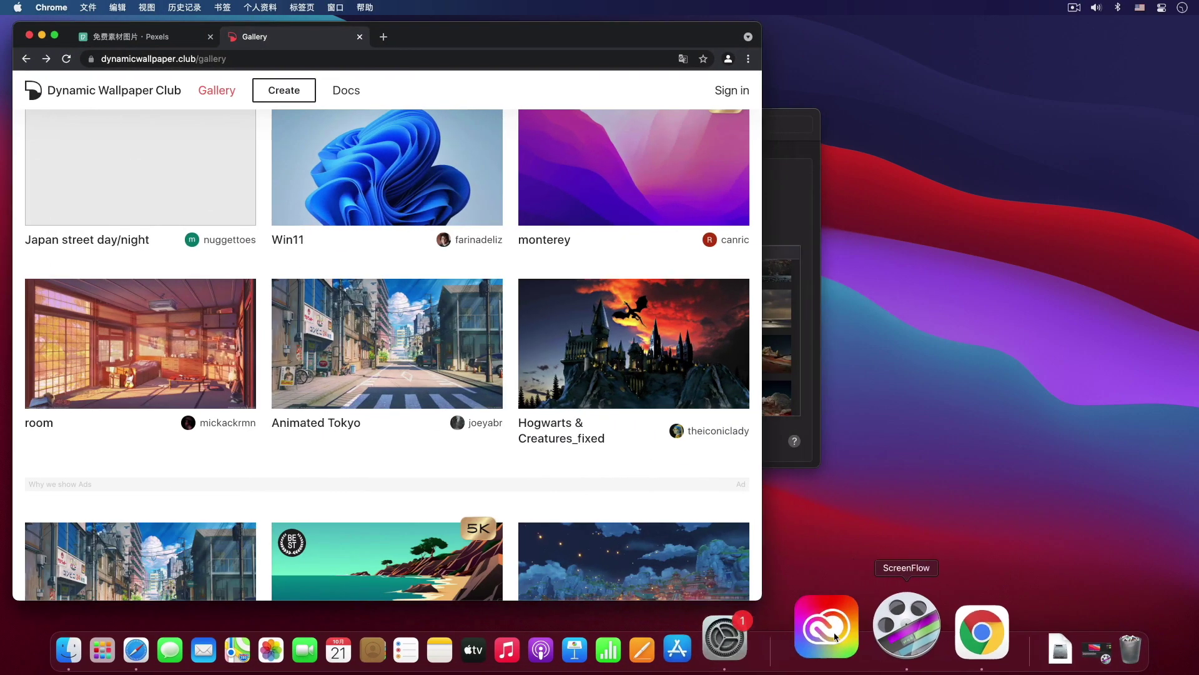
pyautogui.click(175, 42)
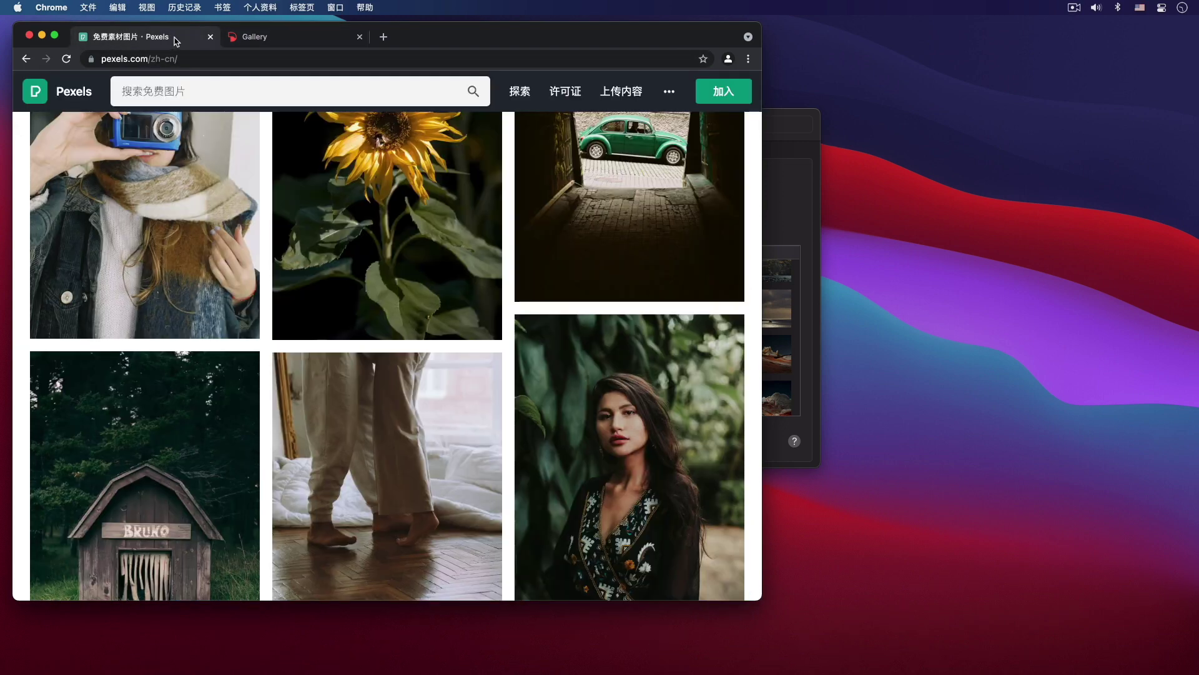
# Browse the free stock photos on the Pexels home page.
pyautogui.scroll(5, 365, 200)
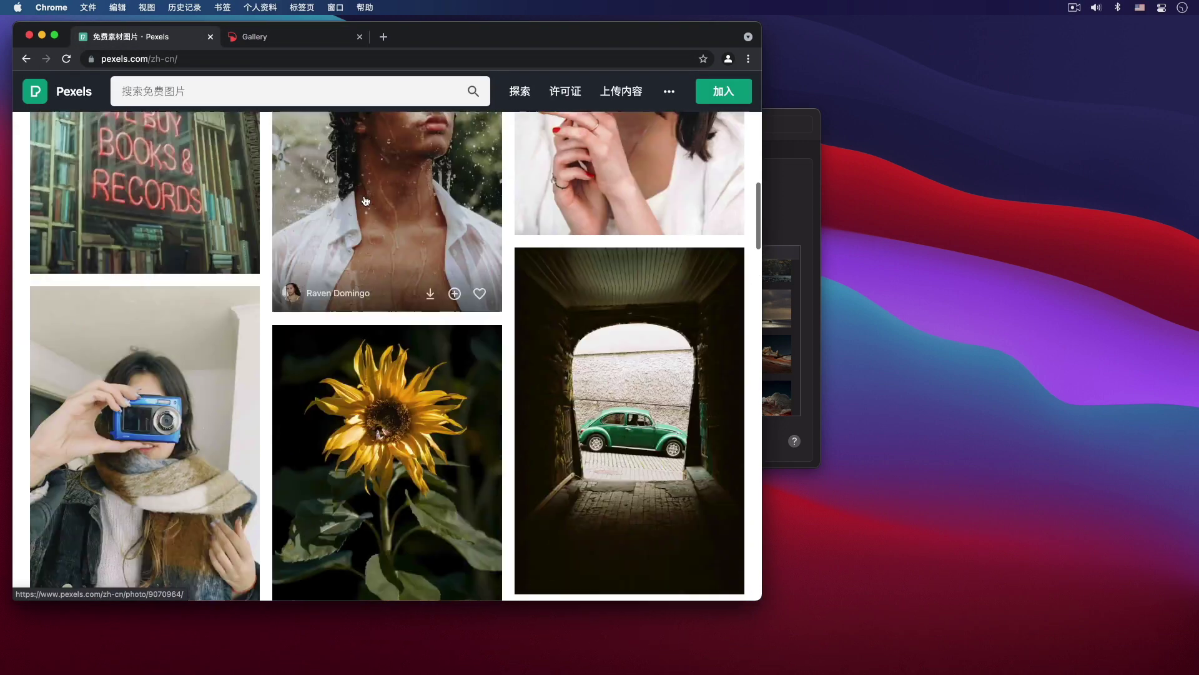
pyautogui.scroll(-10, 366, 200)
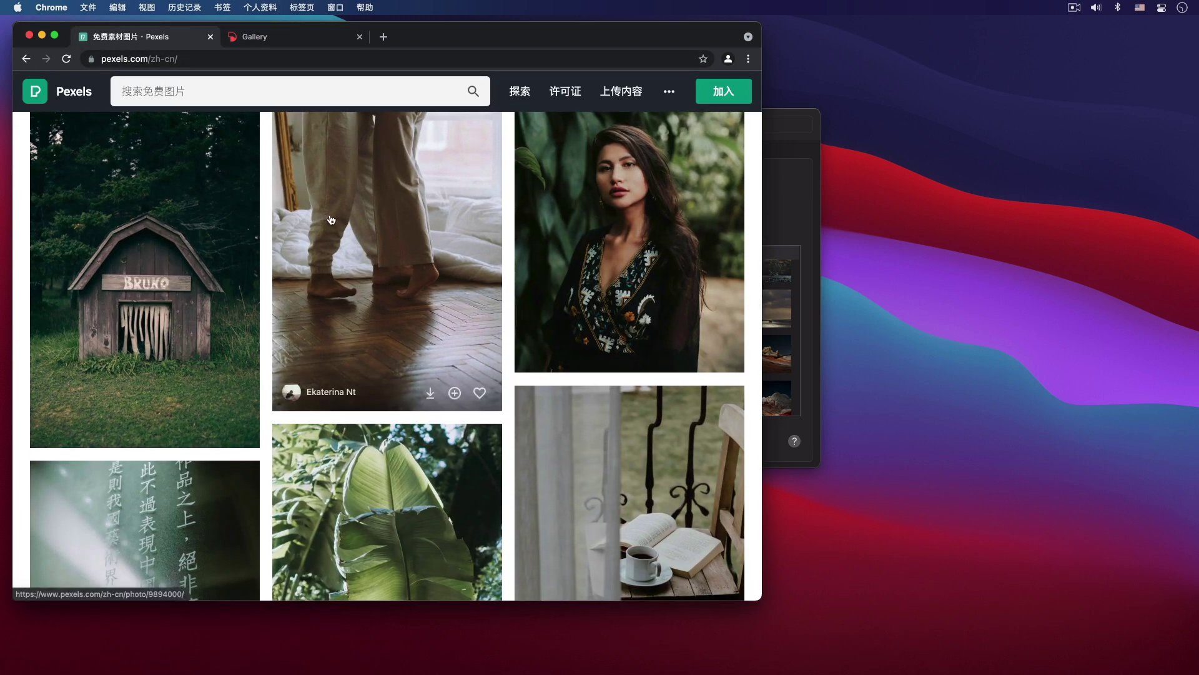
pyautogui.scroll(-15, 332, 219)
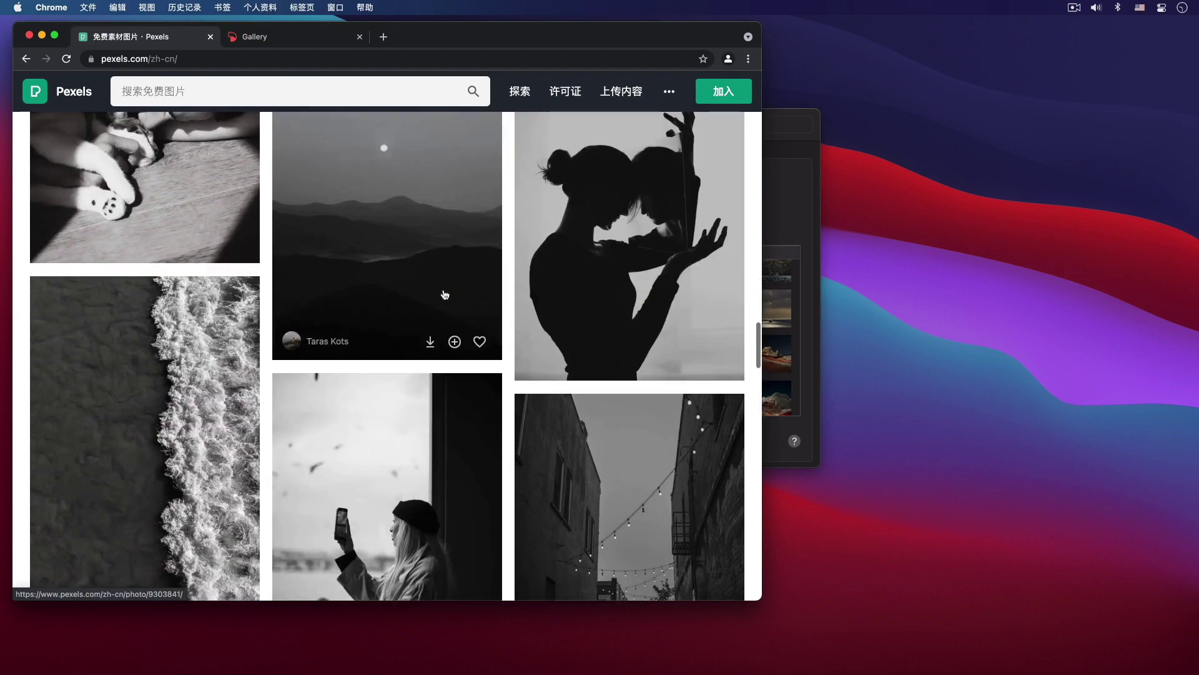
pyautogui.scroll(20, 445, 294)
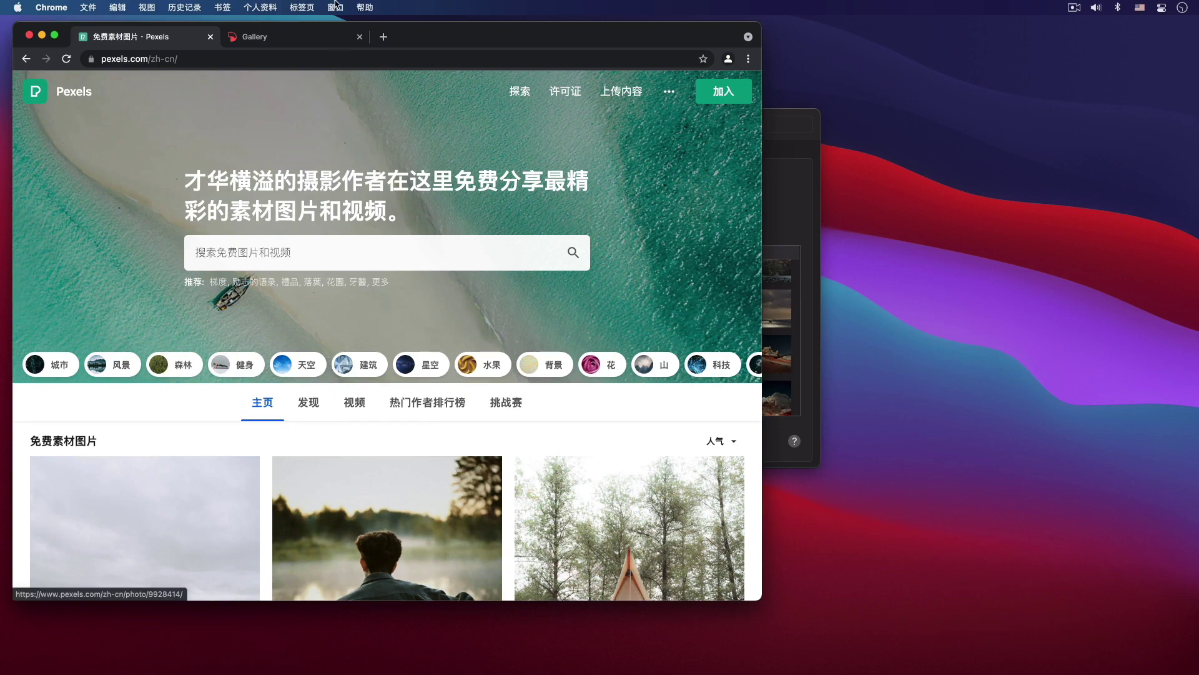
# Download the Hogwarts & Creatures_fixed wallpaper from the Dynamic Wallpaper Club gallery.
pyautogui.click(300, 36)
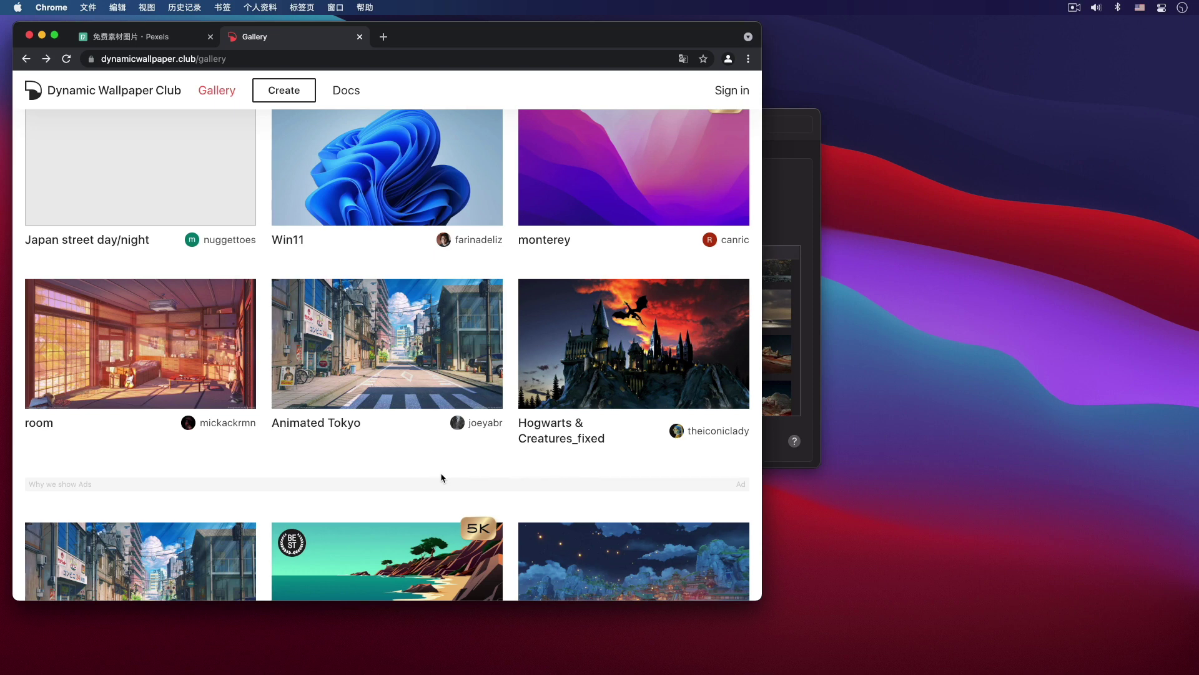
pyautogui.scroll(3, 441, 477)
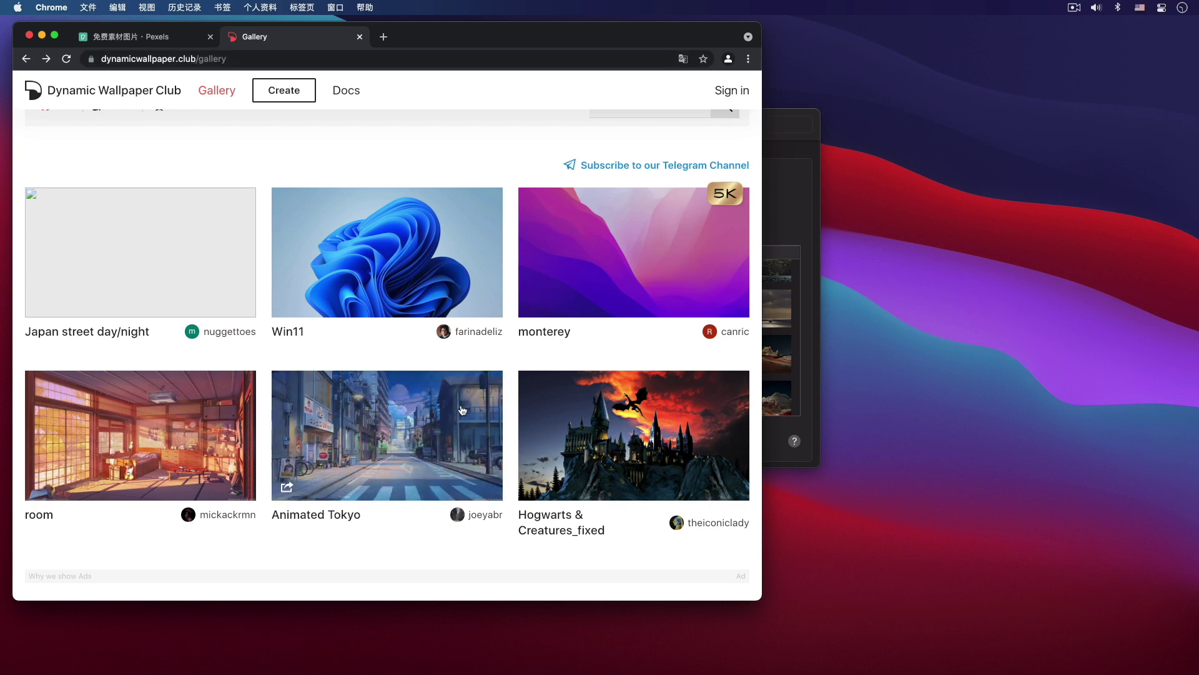
pyautogui.scroll(-1, 462, 409)
pyautogui.scroll(-3, 463, 408)
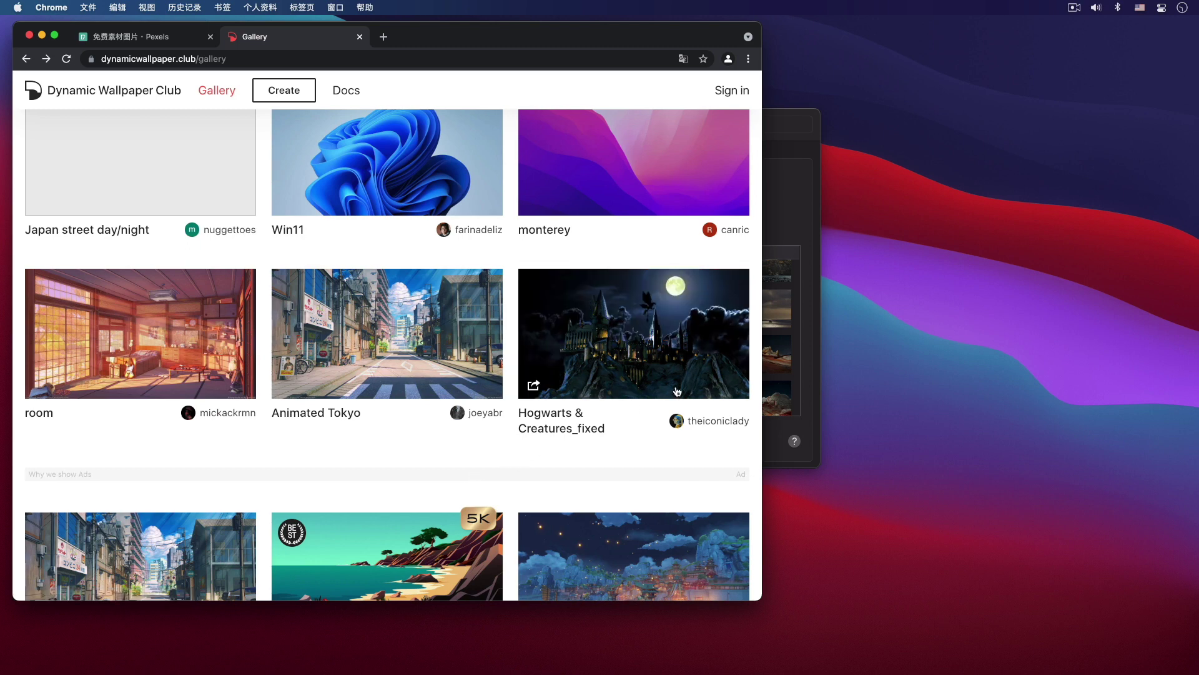
pyautogui.click(653, 353)
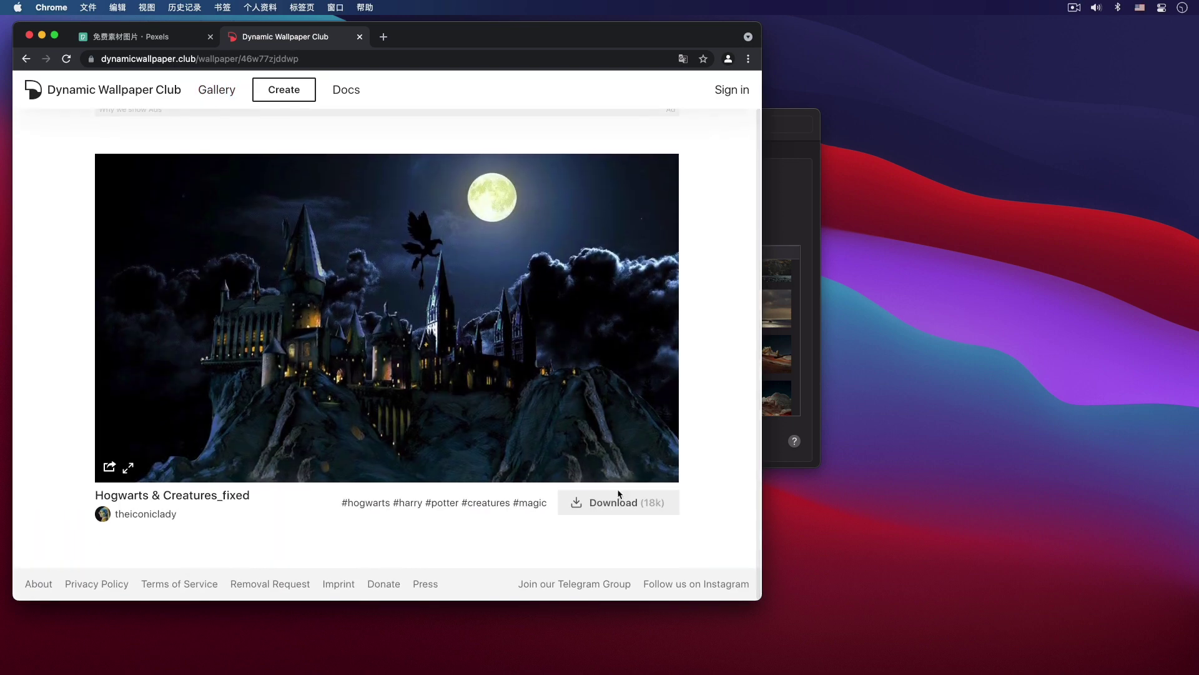
pyautogui.click(615, 504)
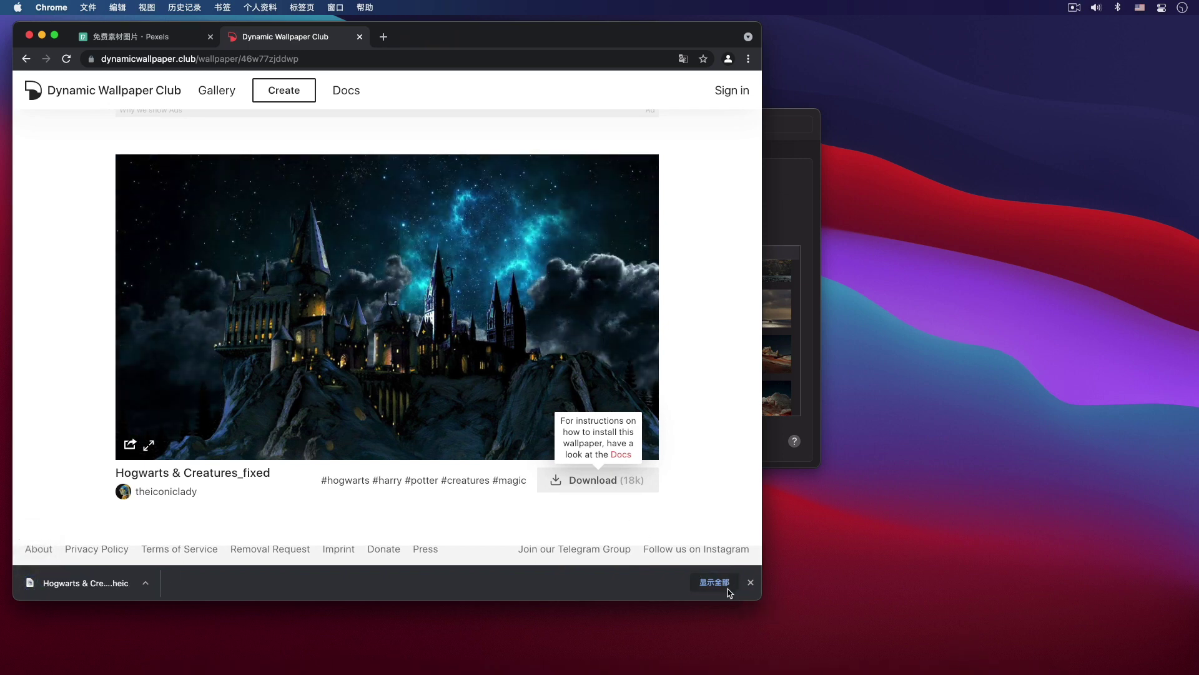
# Show the downloaded Hogwarts & Creatures_fixed.heic file in Finder from Chrome's download list.
pyautogui.click(715, 582)
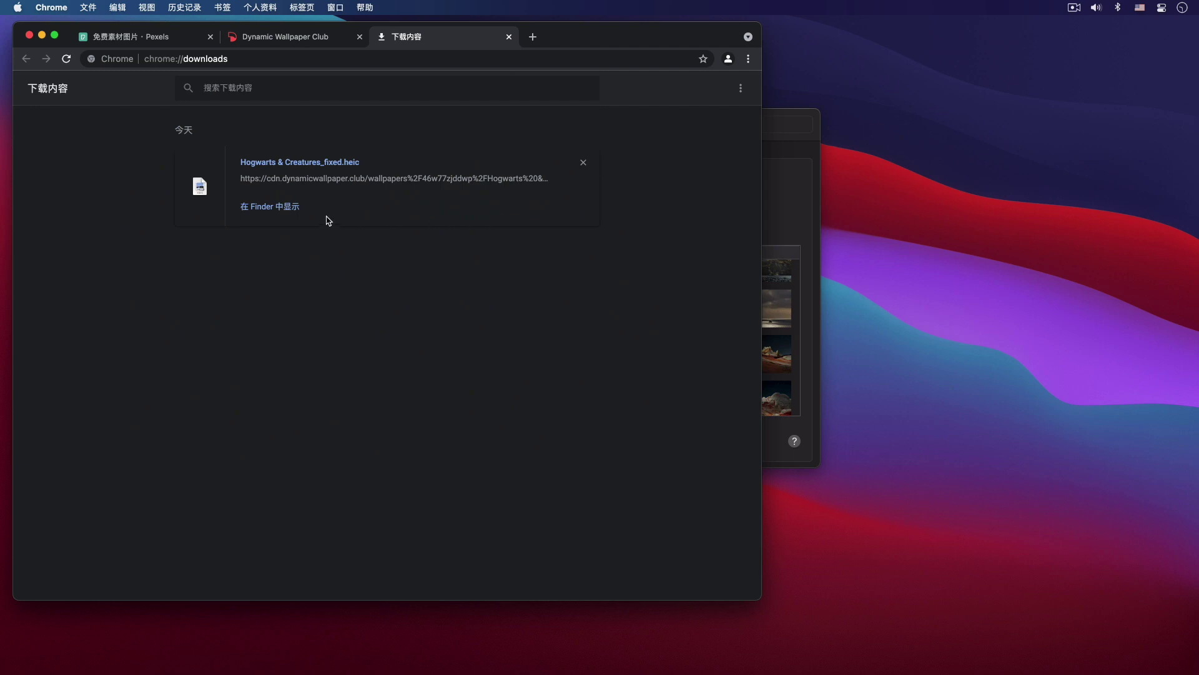
pyautogui.click(294, 206)
pyautogui.click(528, 285)
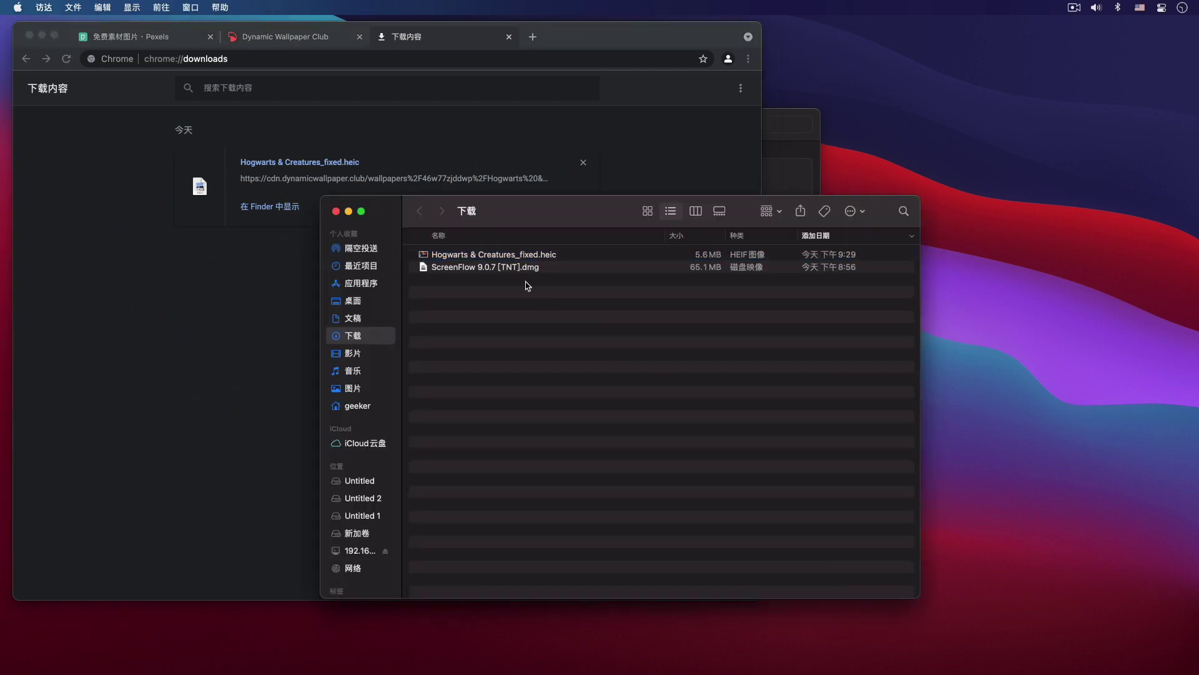
pyautogui.click(507, 258)
pyautogui.click(596, 366)
# Move Hogwarts & Creatures_fixed.heic from the Downloads folder (下载) into the wallpaper folder inside Pictures (图片), using a second Finder window.
pyautogui.press('super+n')
pyautogui.moveTo(577, 116); pyautogui.dragTo(326, 107)
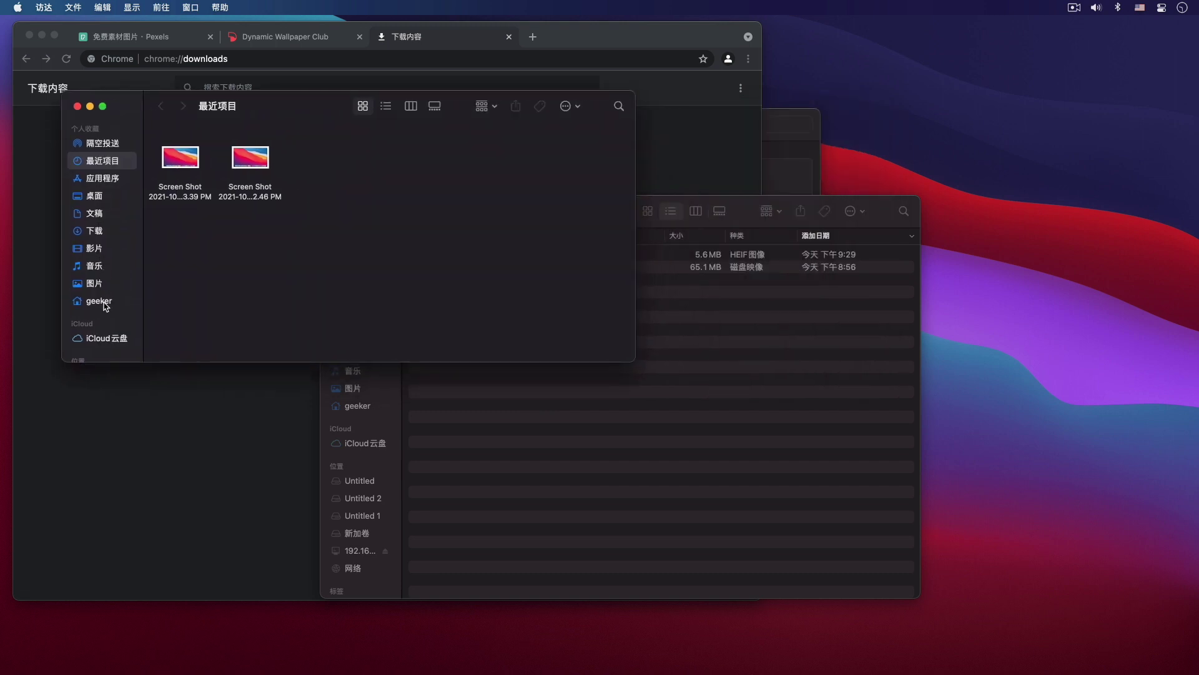
pyautogui.click(108, 283)
pyautogui.doubleClick(185, 176)
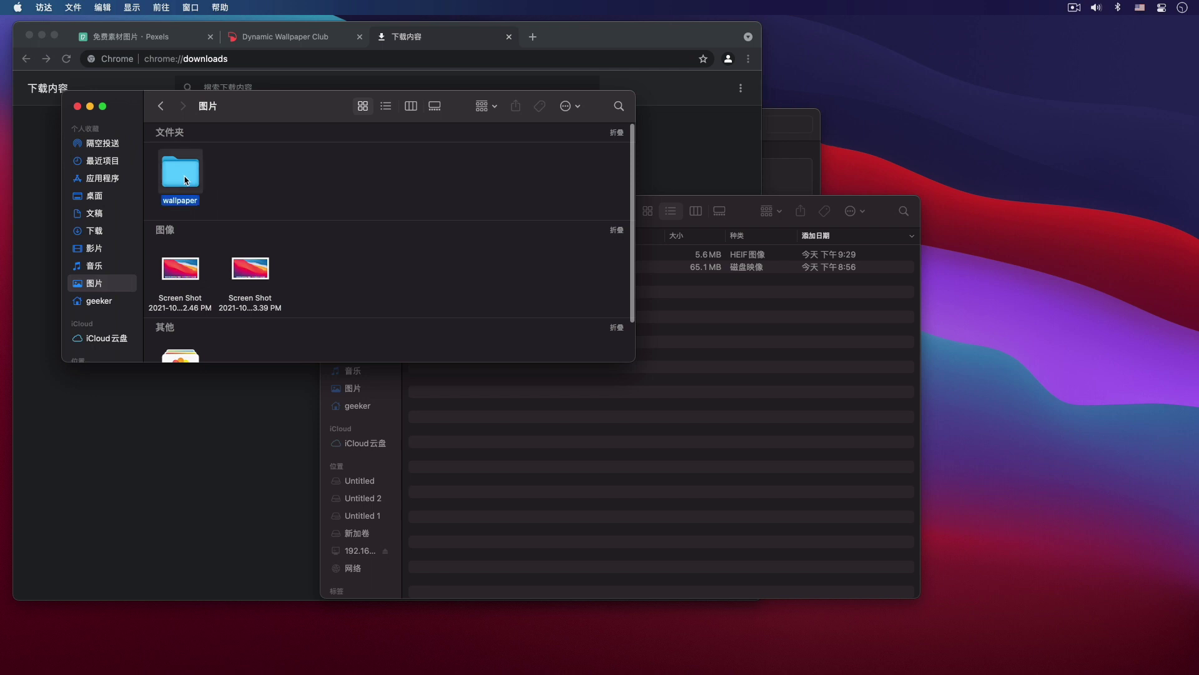
pyautogui.click(747, 469)
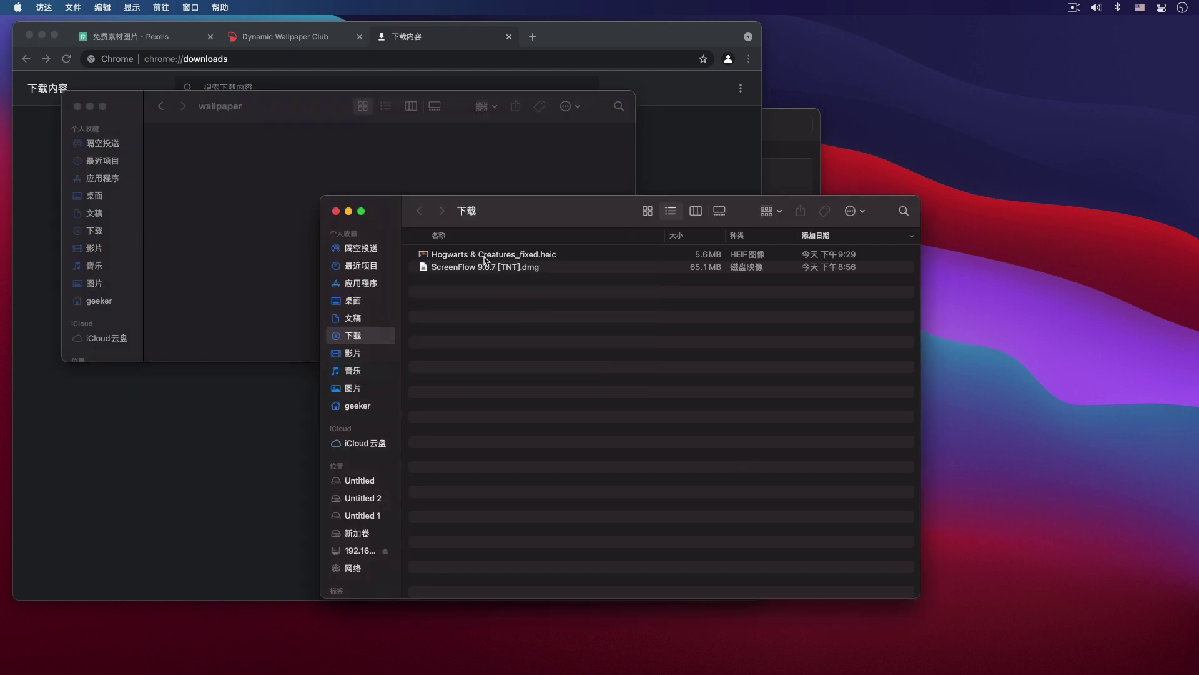
pyautogui.moveTo(484, 259); pyautogui.dragTo(262, 265)
# Set Hogwarts & Creatures_fixed.heic as the desktop picture from Finder using the 设定桌面图片 service.
pyautogui.click(276, 213)
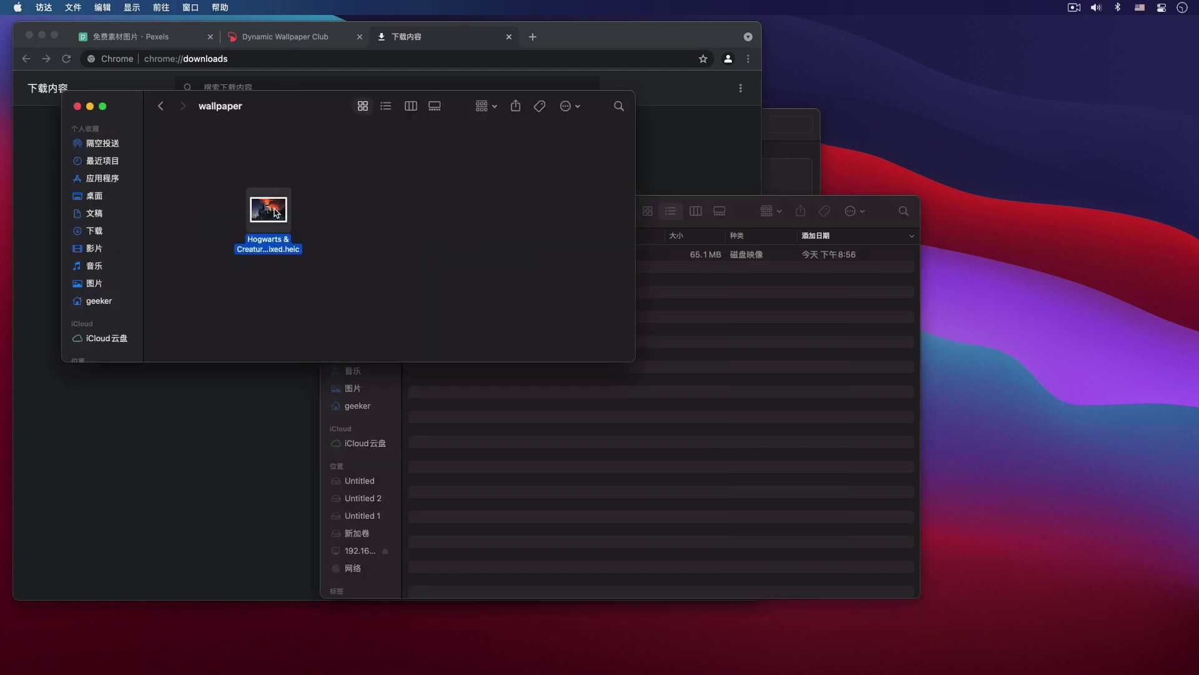
pyautogui.rightClick(275, 213)
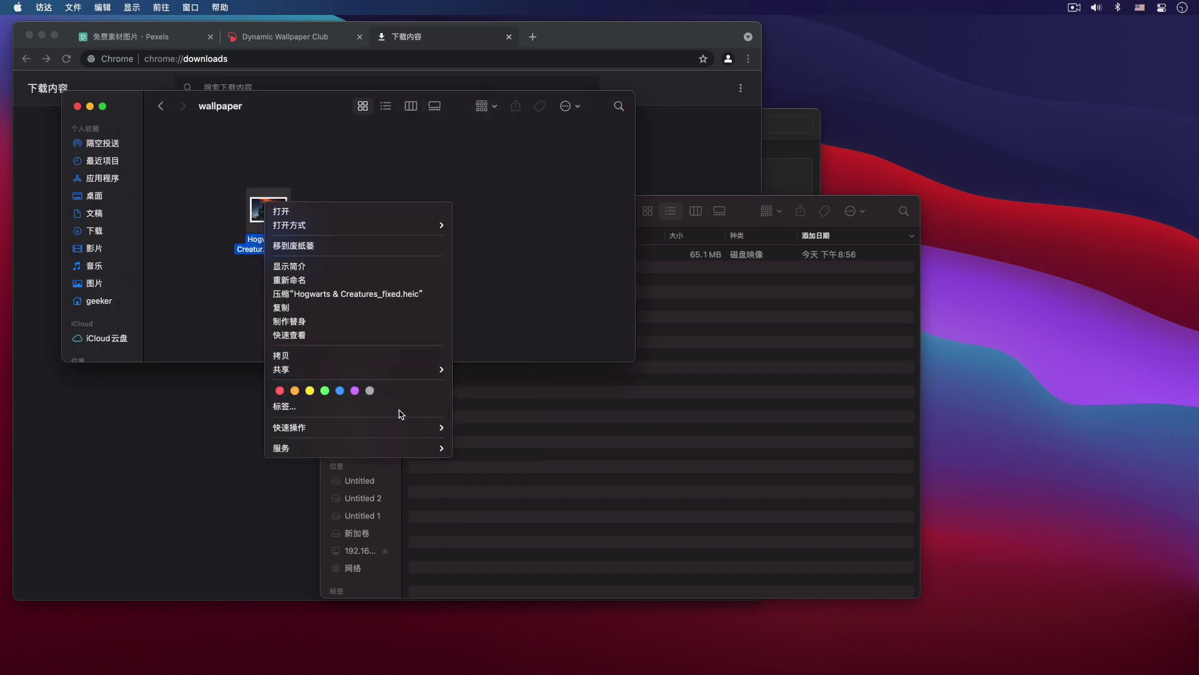
pyautogui.moveTo(408, 436)
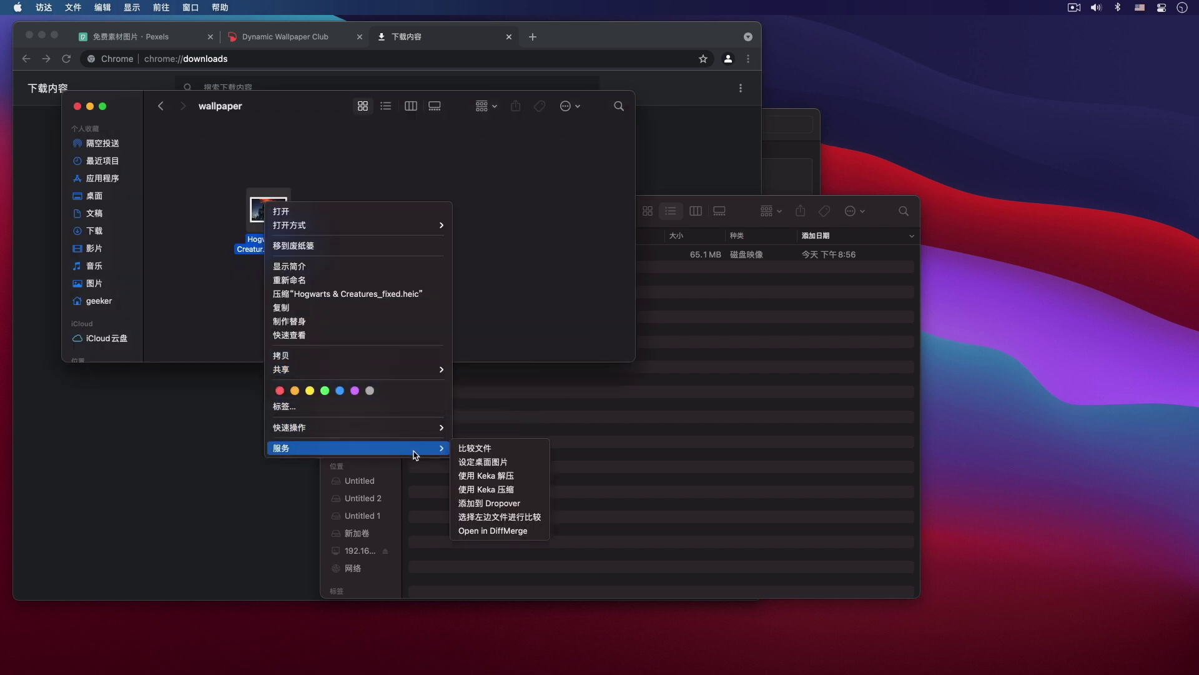
pyautogui.click(513, 462)
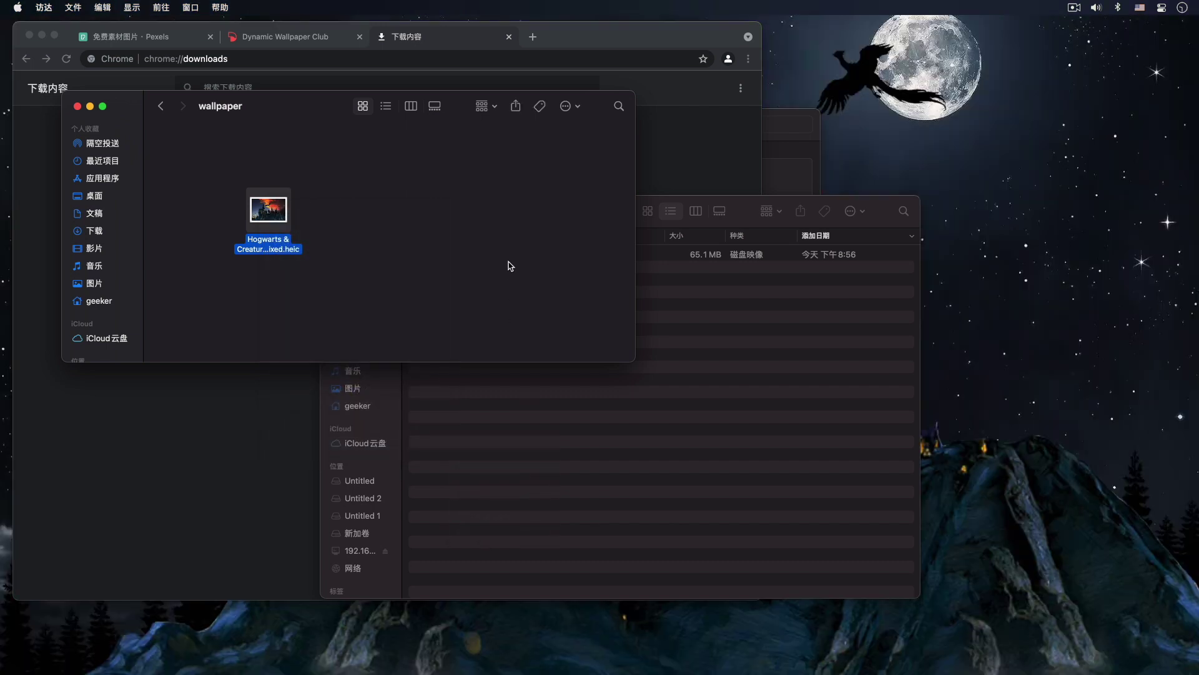
# Close both Finder windows and minimize Chrome and System Preferences to view the whole desktop wallpaper.
pyautogui.click(510, 265)
pyautogui.press('super+w')
pyautogui.press('super+w')
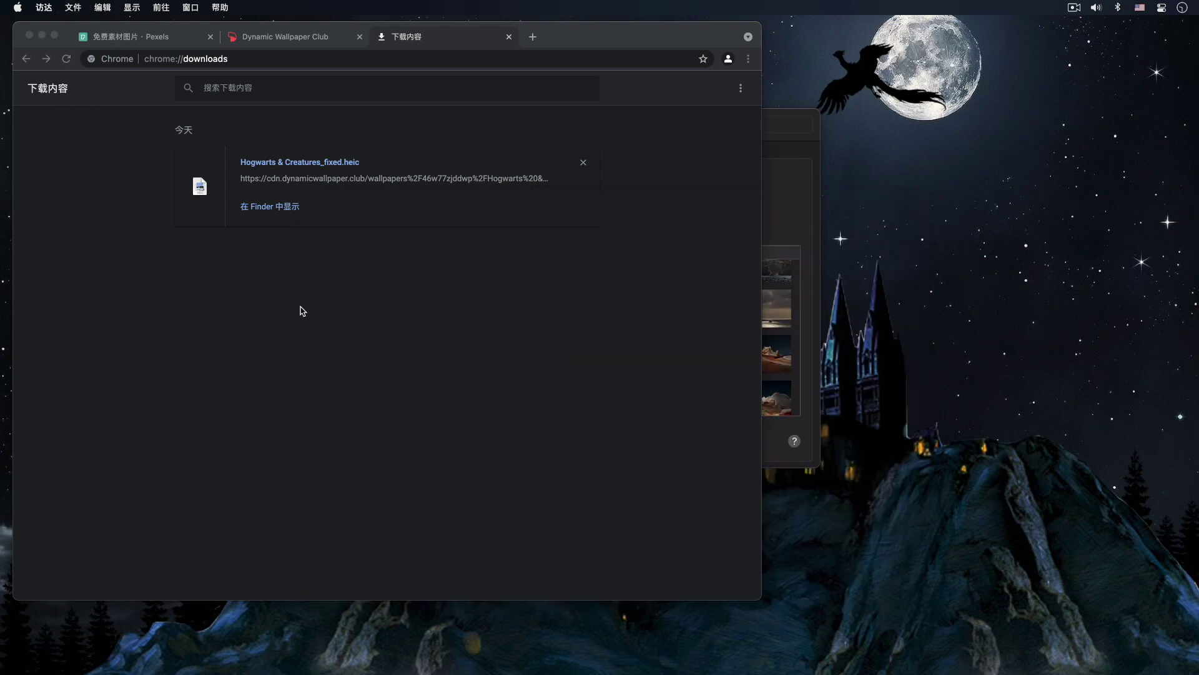
pyautogui.click(275, 311)
pyautogui.press('super+m')
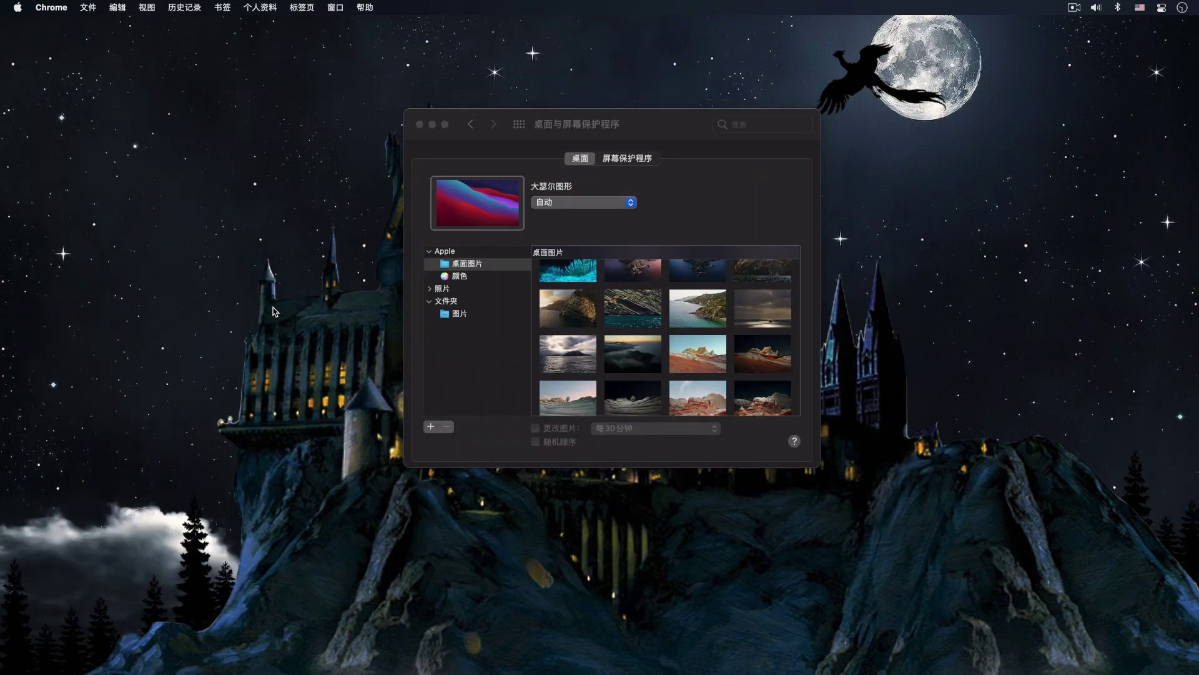
pyautogui.click(636, 125)
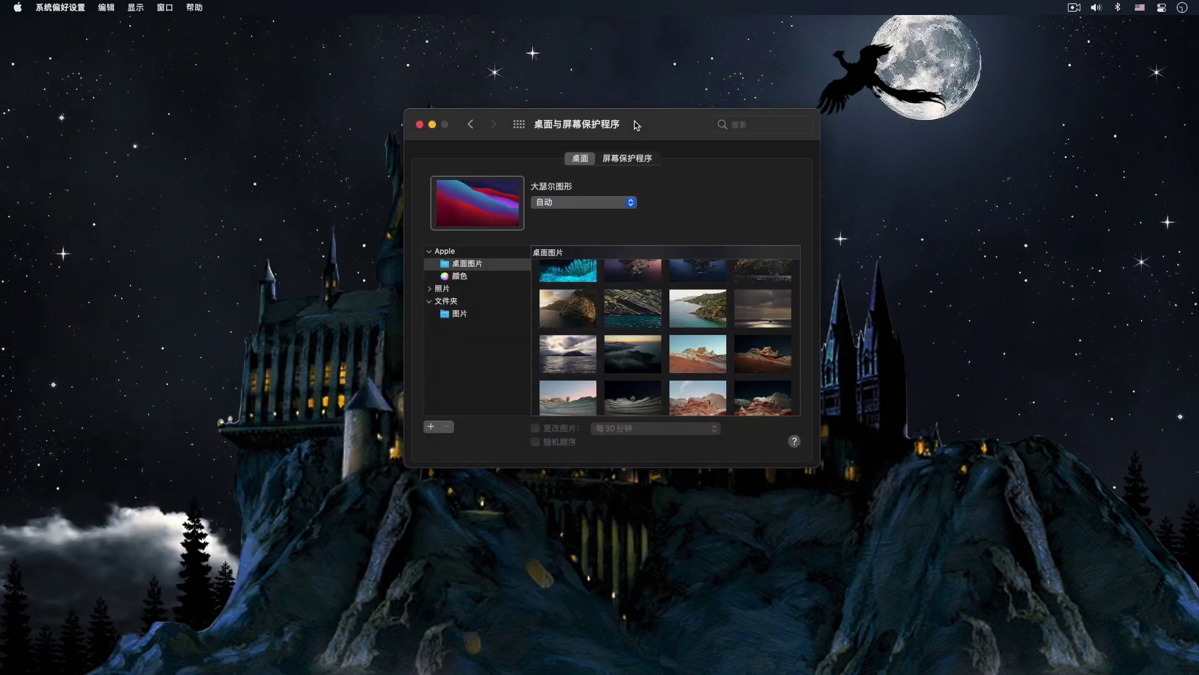
pyautogui.press('super+m')
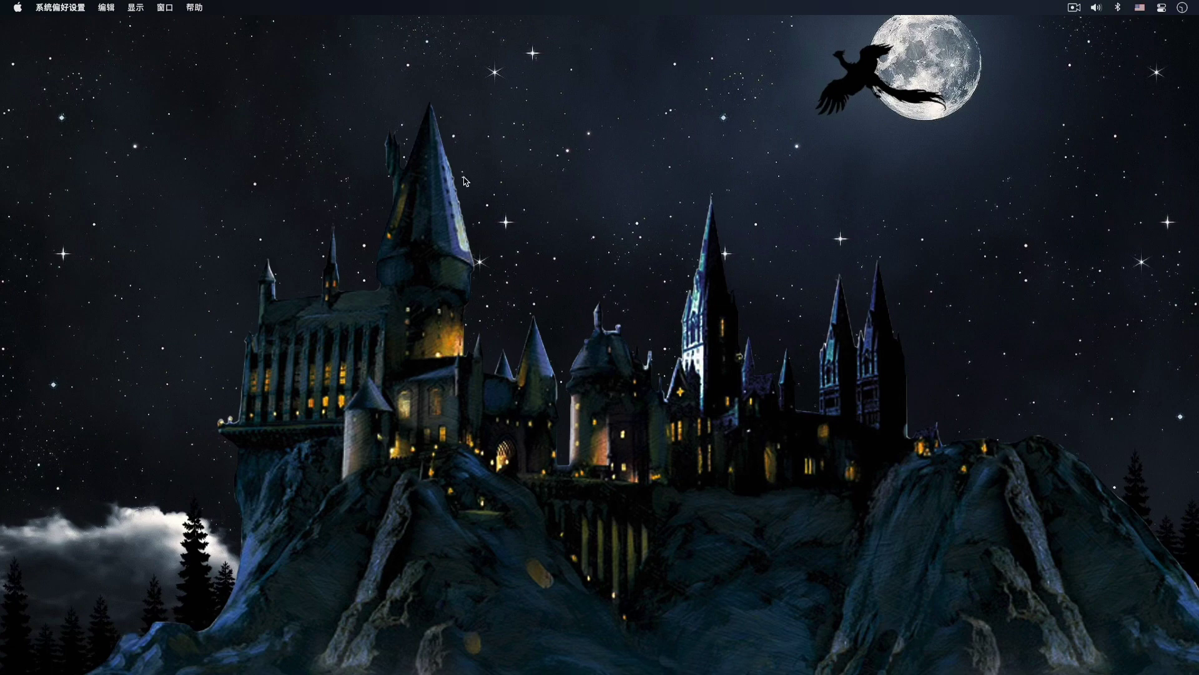
pyautogui.moveTo(462, 177); pyautogui.dragTo(894, 338)
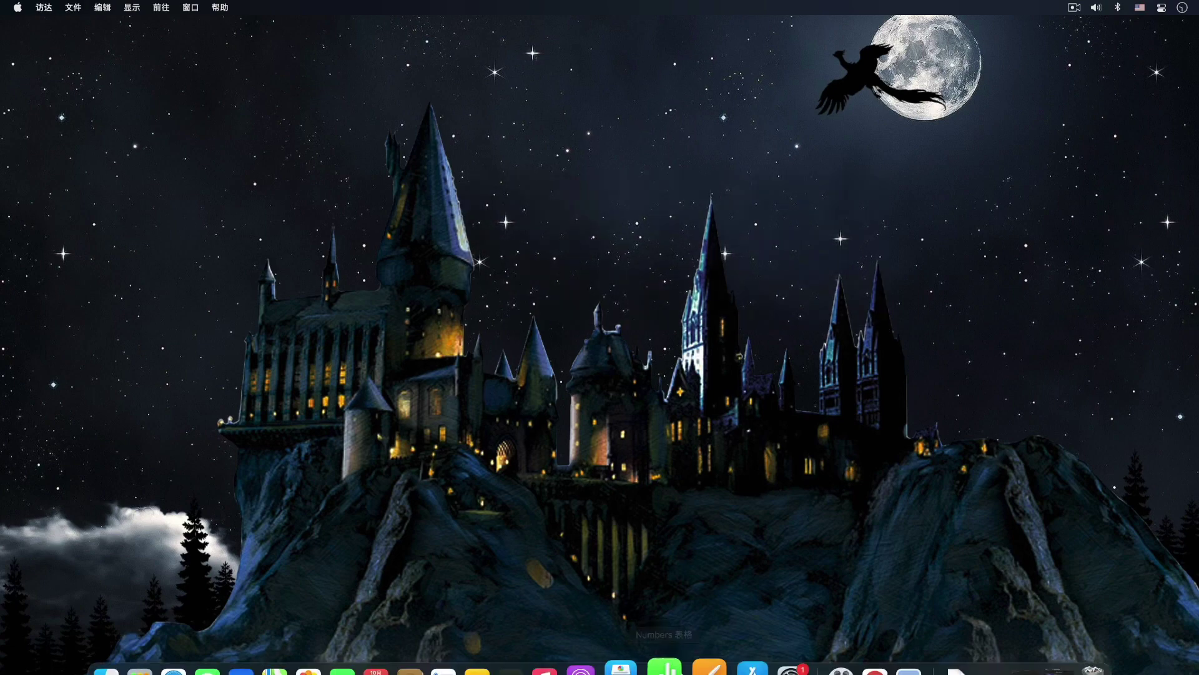
# Bring System Preferences back and set the desktop to the light-and-dark 大瑟尔图形 picture from Apple's collection.
pyautogui.click(1033, 609)
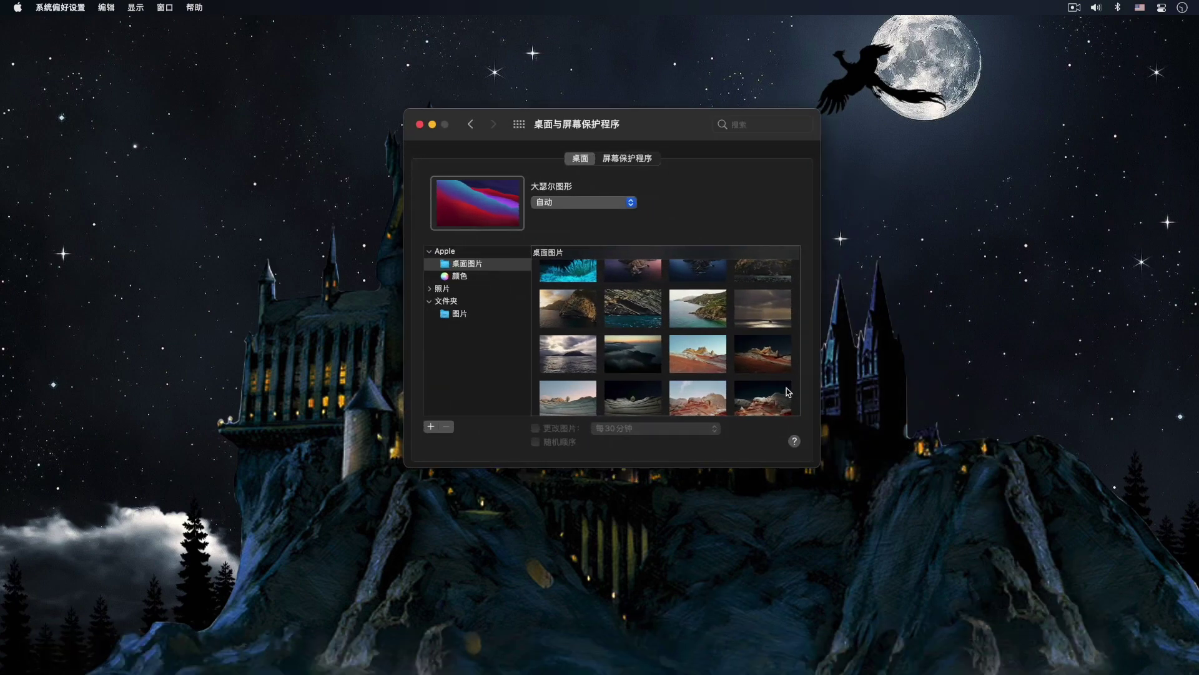
pyautogui.scroll(-15, 696, 322)
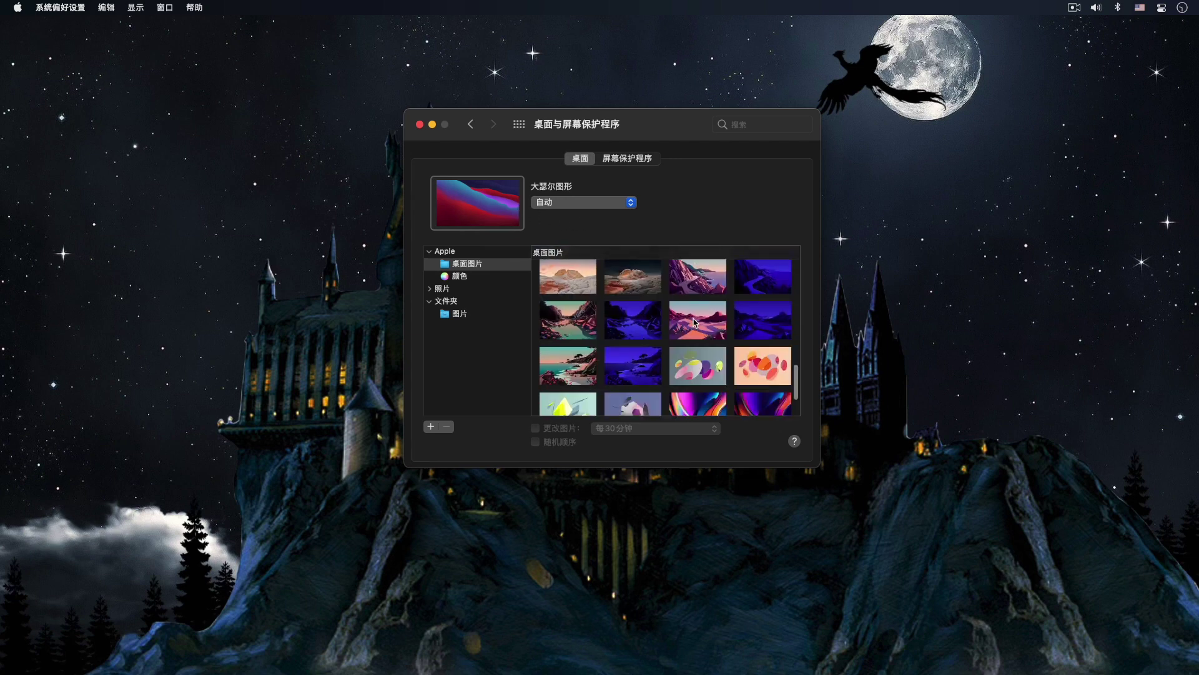
pyautogui.scroll(20, 696, 321)
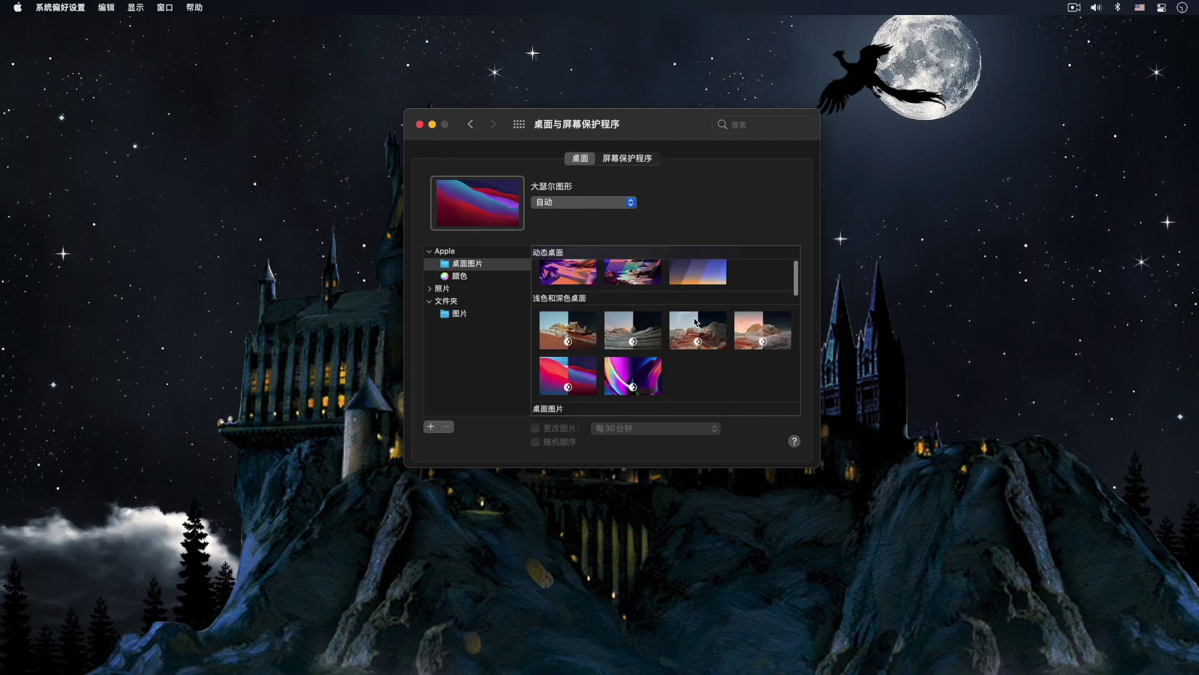
pyautogui.scroll(-5, 636, 341)
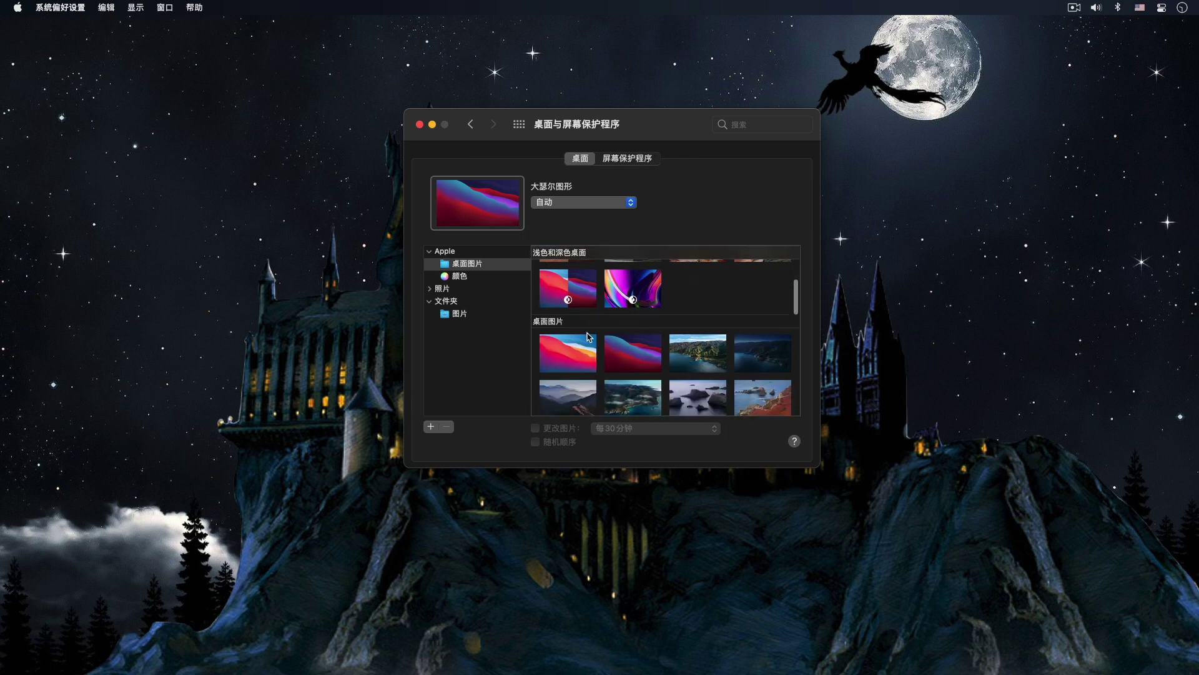
pyautogui.click(582, 302)
pyautogui.scroll(1, 624, 263)
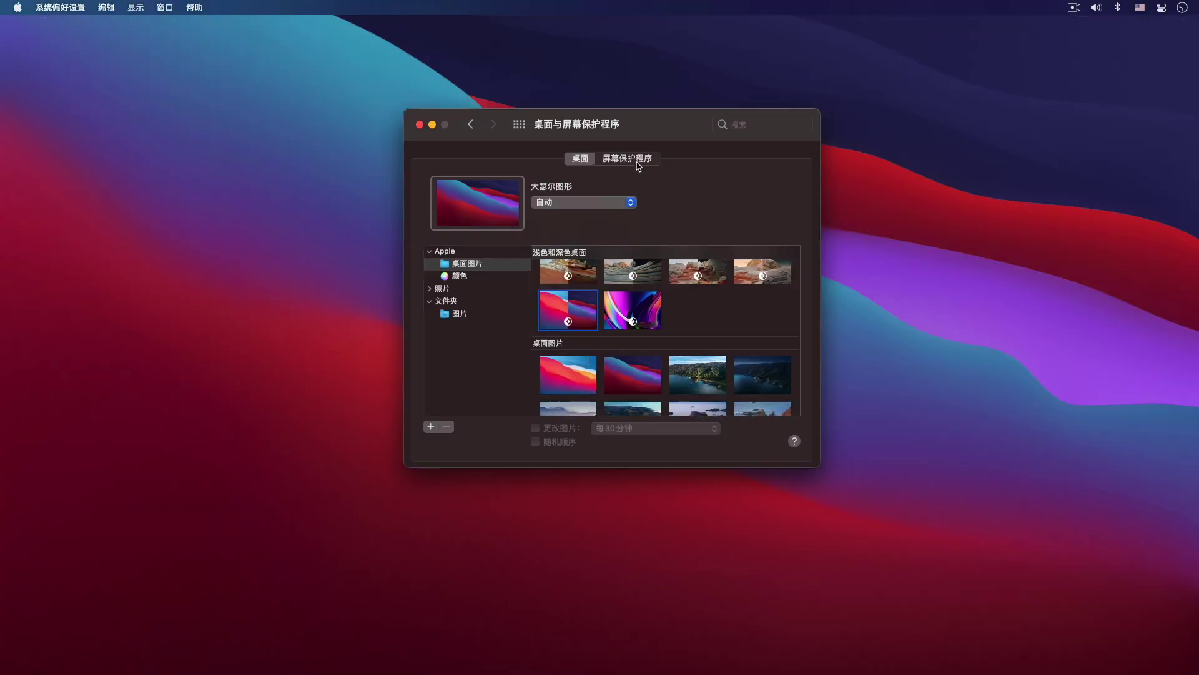
# Open the screen saver settings (屏幕保护程序) and browse the available screen savers.
pyautogui.click(637, 163)
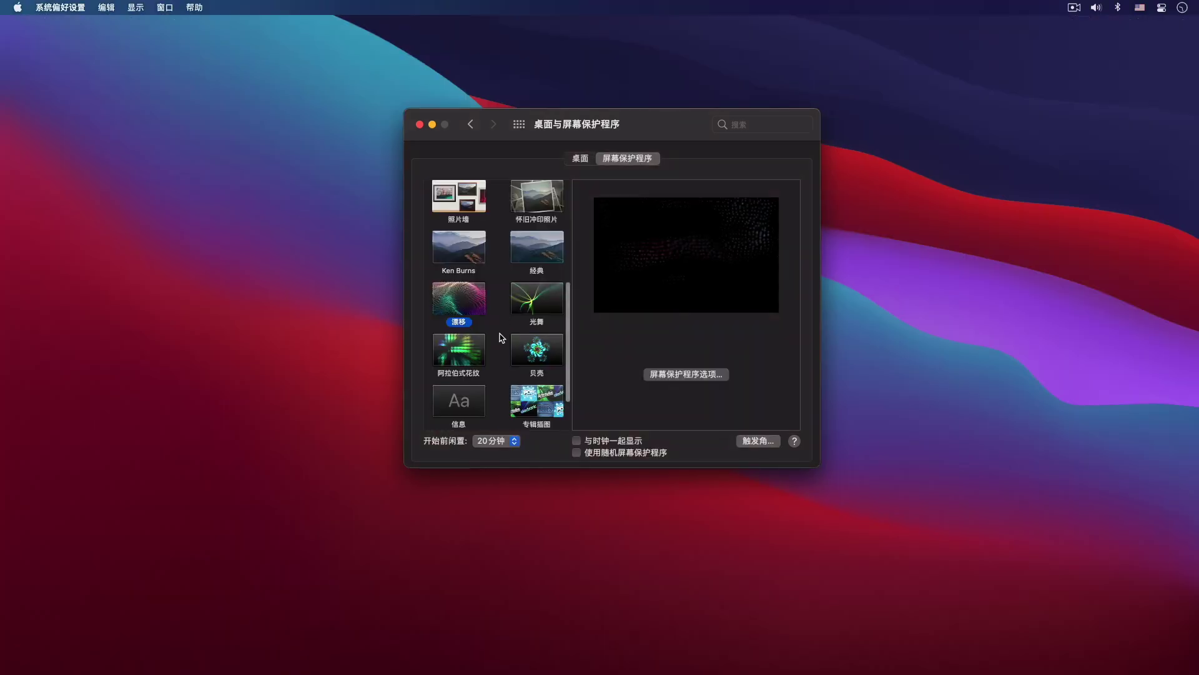
pyautogui.scroll(5, 501, 338)
pyautogui.scroll(-5, 501, 337)
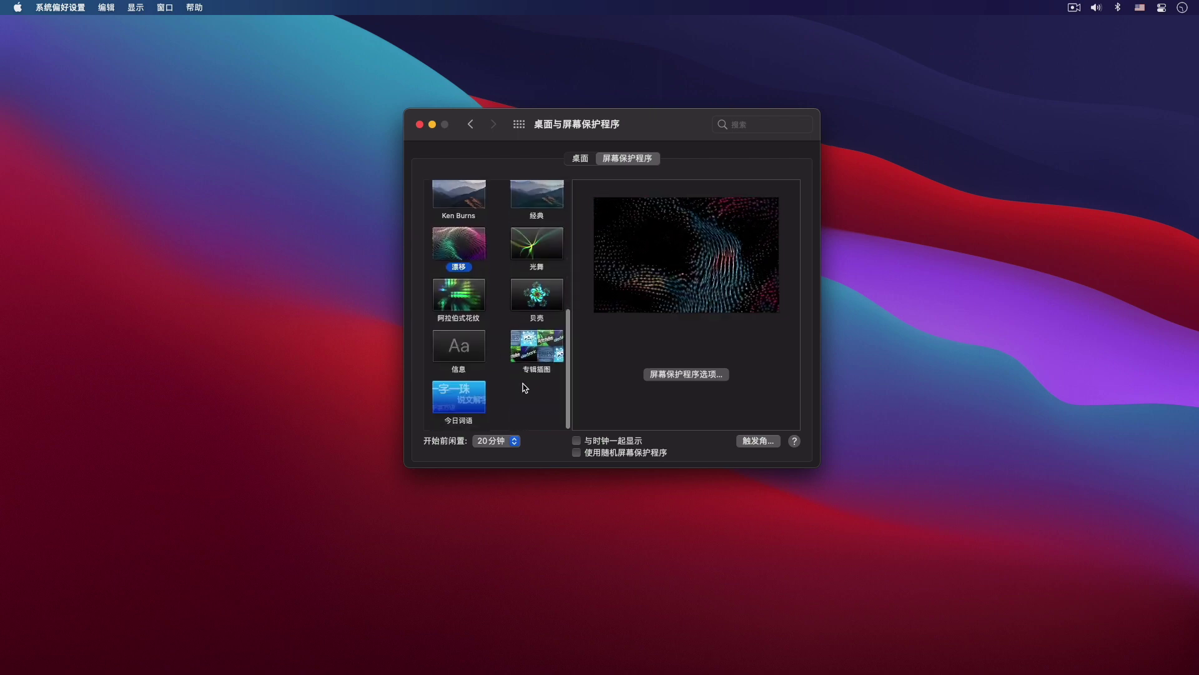
pyautogui.scroll(5, 526, 387)
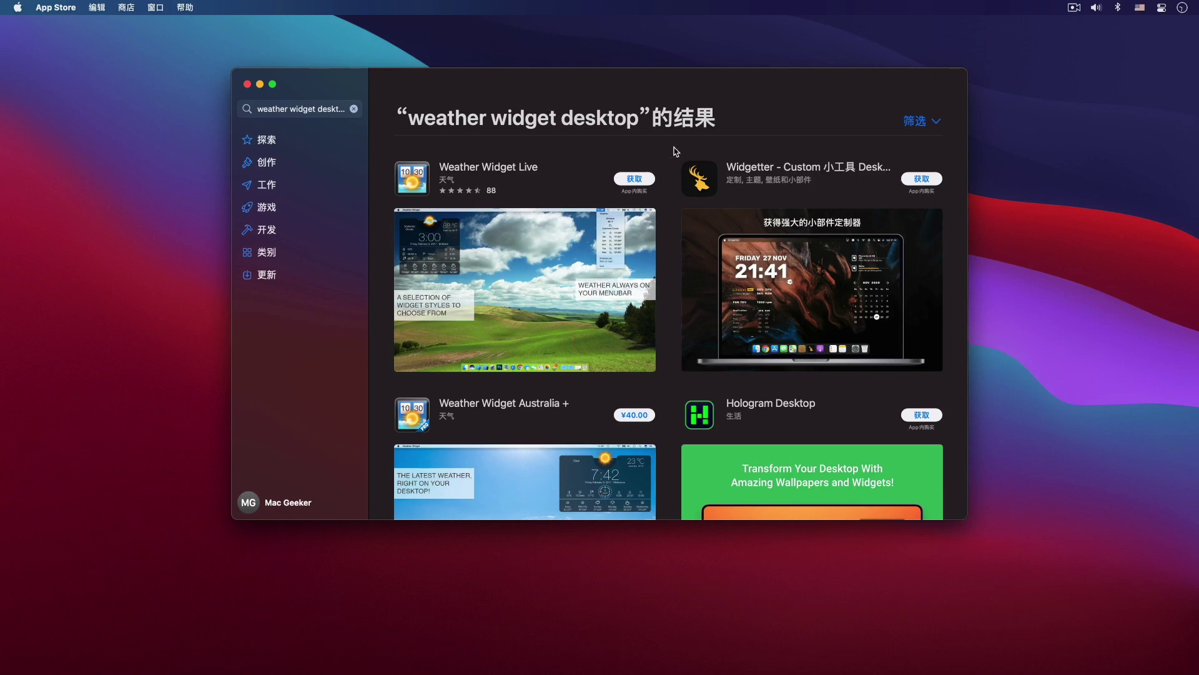
# Get Weather Widget Live from the App Store search results, signing in with the Apple ID password, and open the app.
pyautogui.click(634, 180)
pyautogui.click(633, 179)
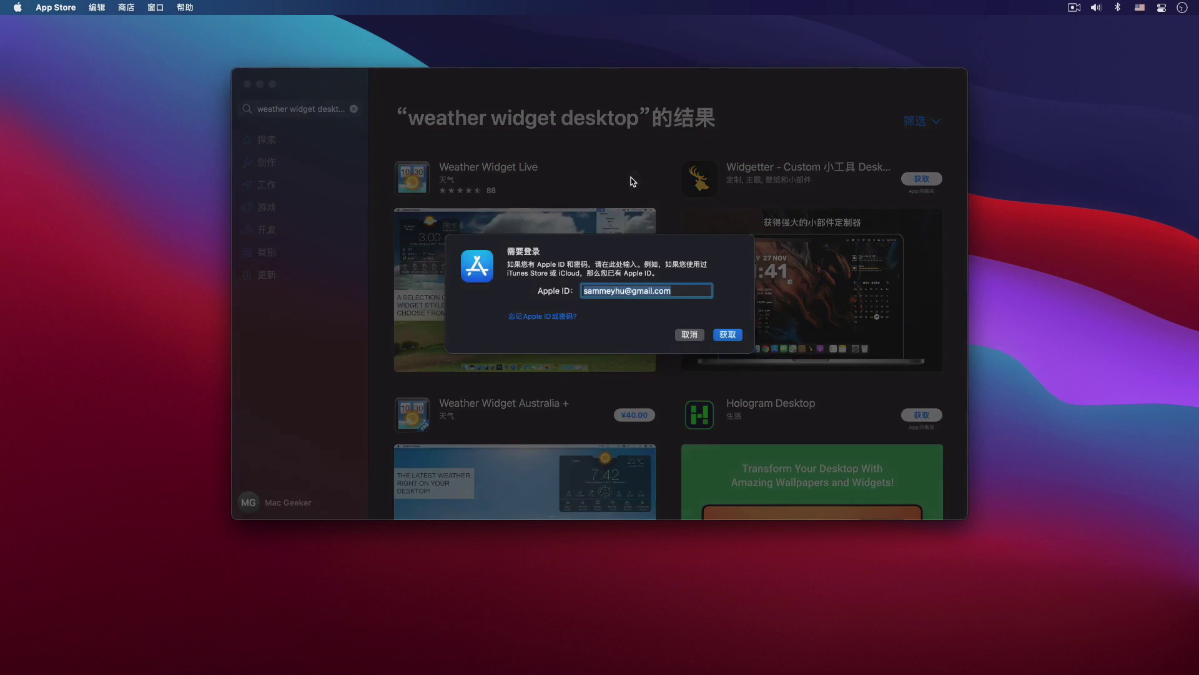
pyautogui.press('Return')
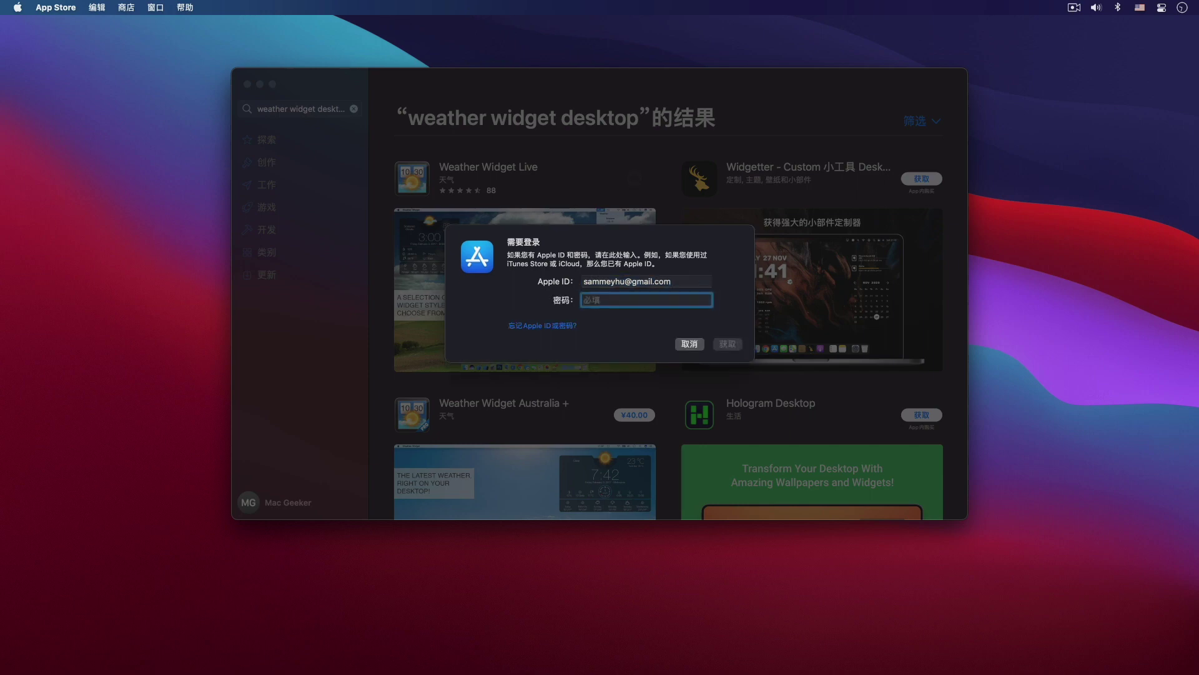
pyautogui.write('************')
pyautogui.press('Return')
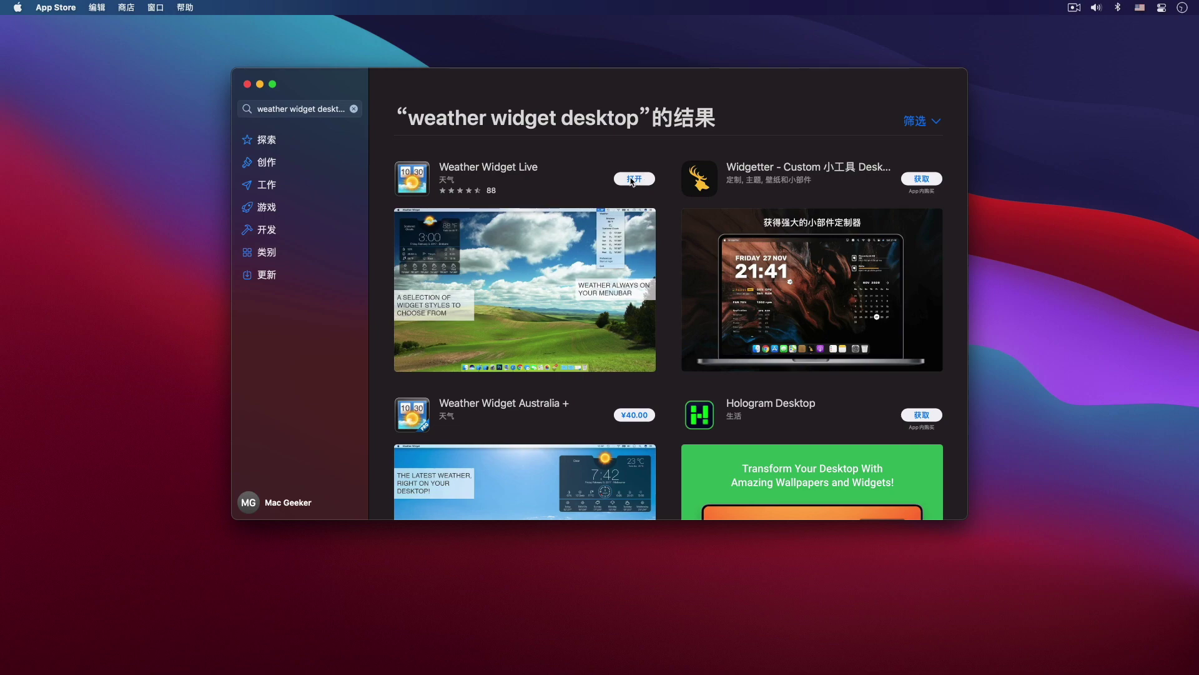
pyautogui.click(633, 180)
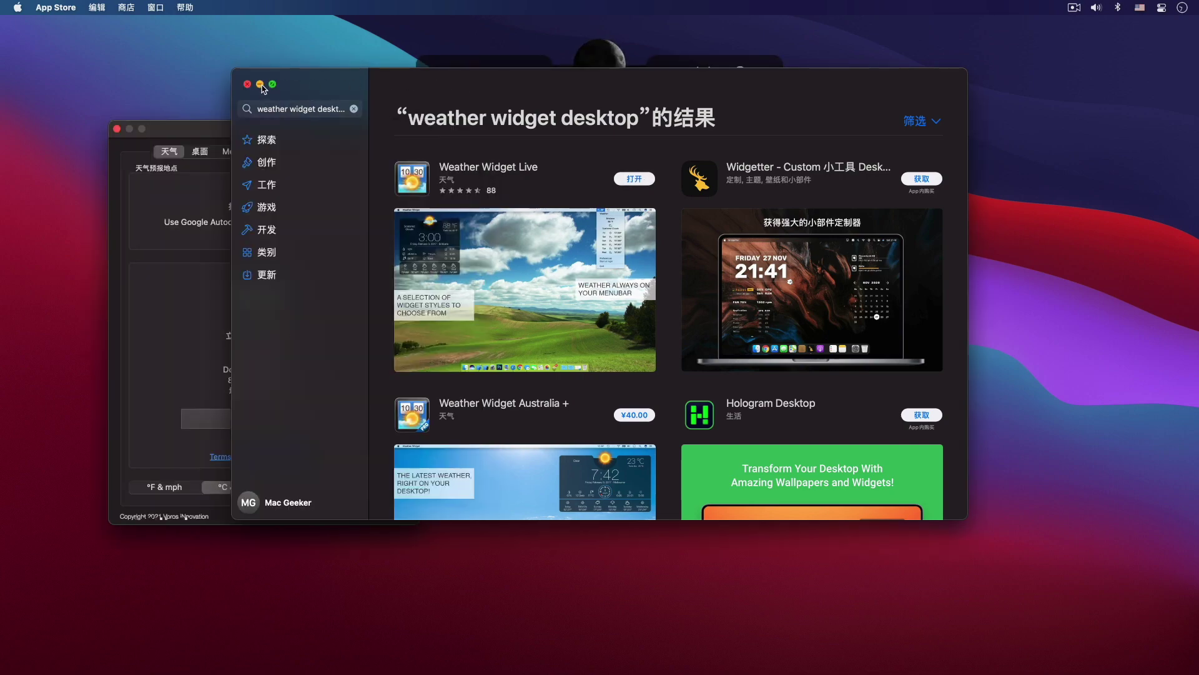
pyautogui.click(260, 84)
pyautogui.moveTo(644, 83); pyautogui.dragTo(836, 95)
pyautogui.click(668, 68)
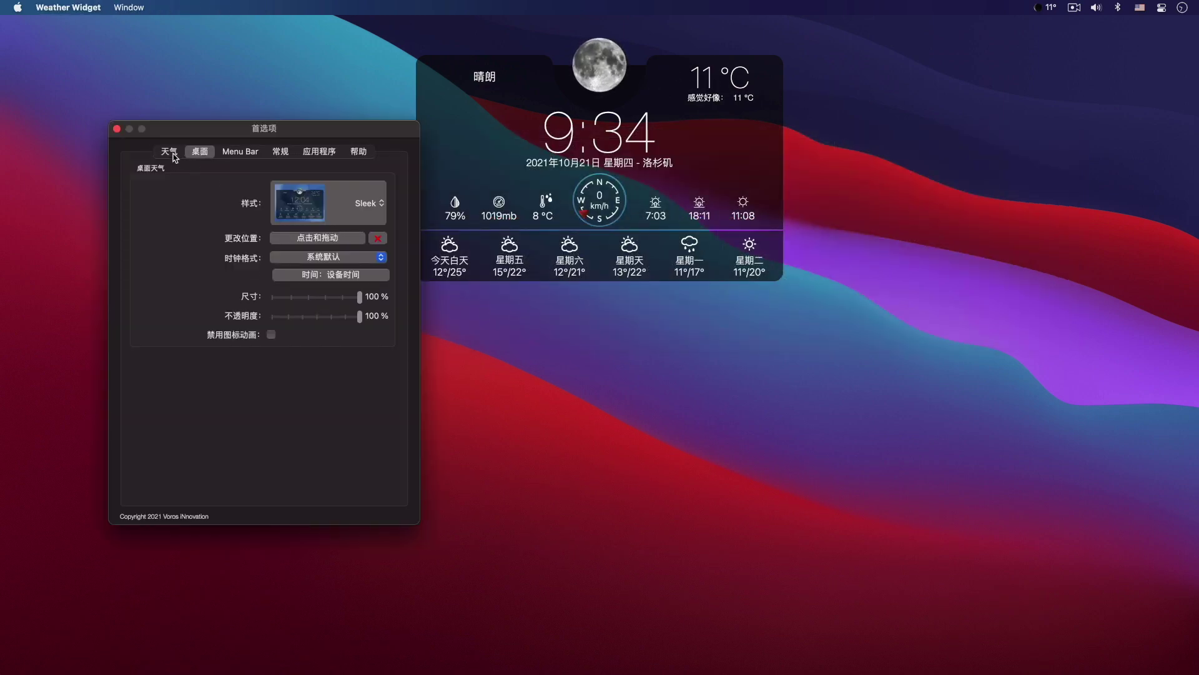
pyautogui.click(175, 157)
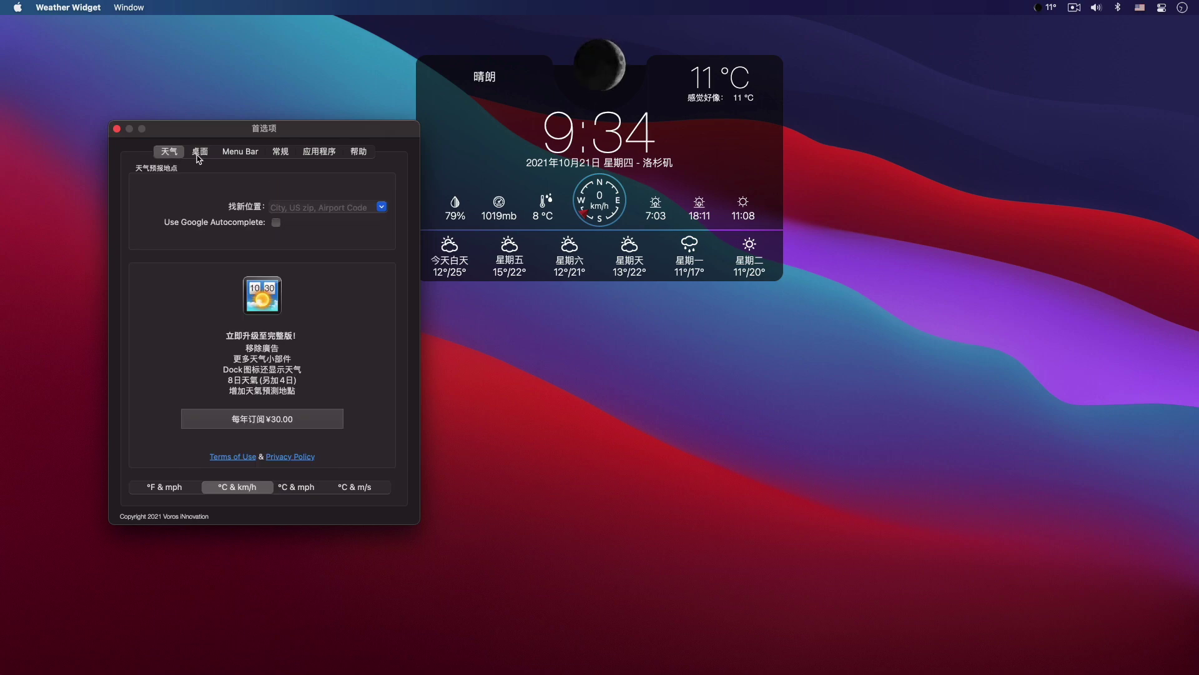
# Try the None and Minimal styles for the desktop weather widget and return it to Sleek.
pyautogui.click(196, 155)
pyautogui.click(382, 206)
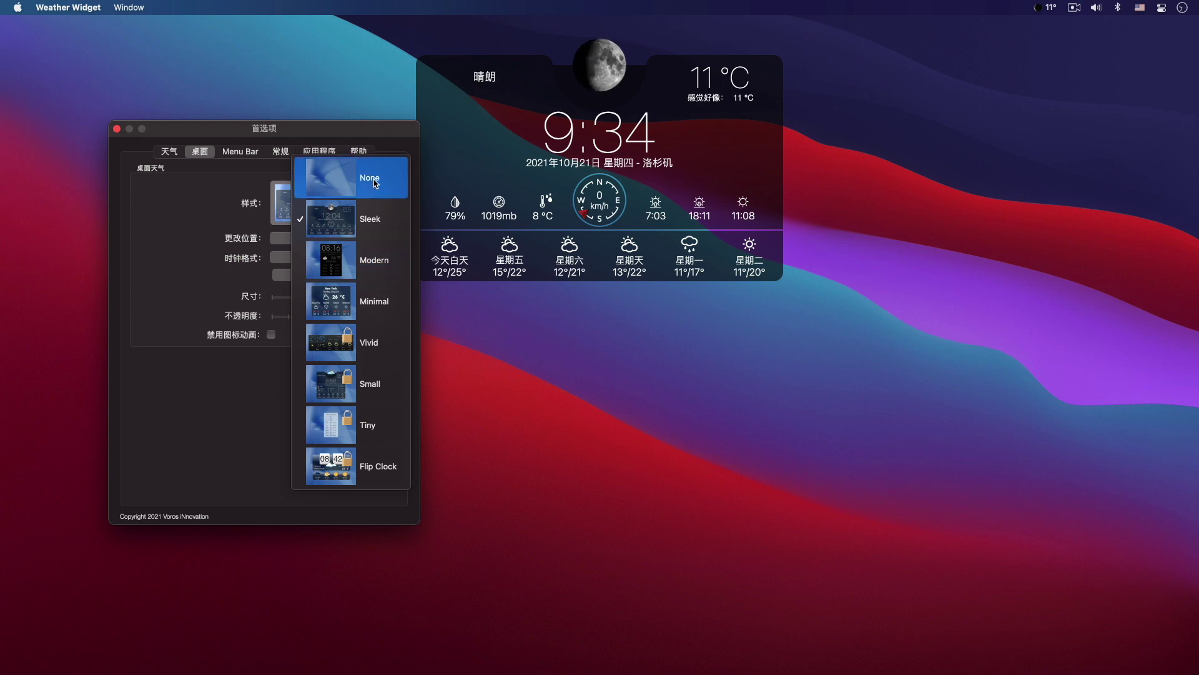
pyautogui.click(374, 182)
pyautogui.click(364, 204)
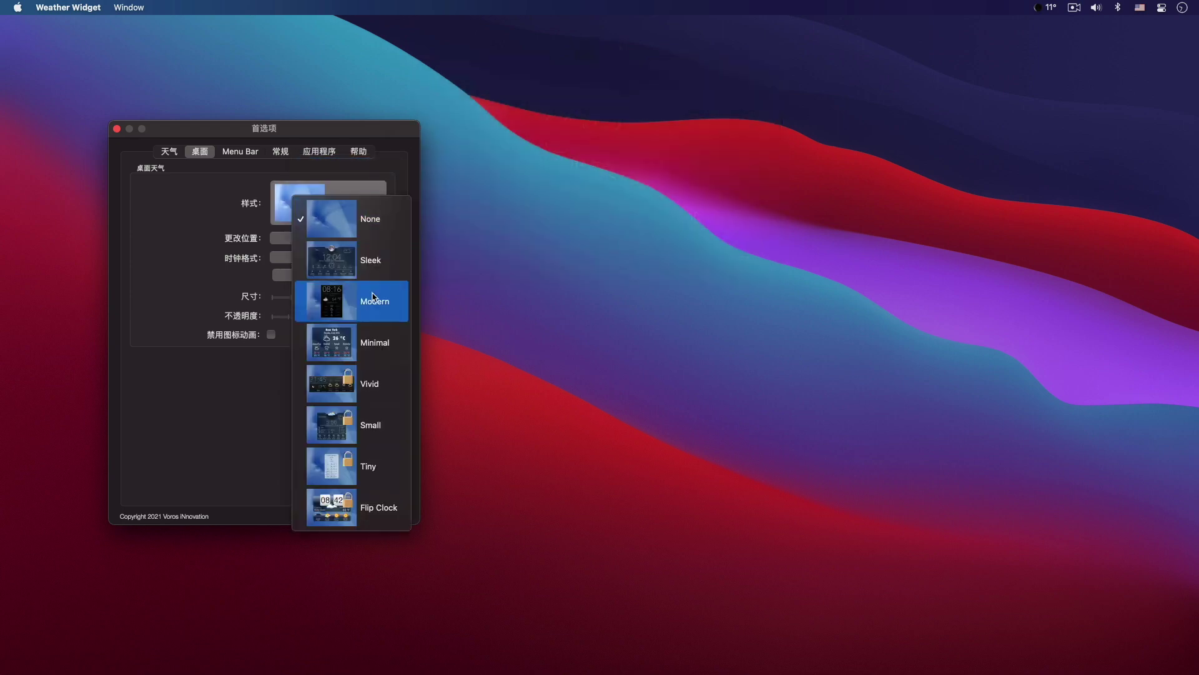
pyautogui.click(383, 345)
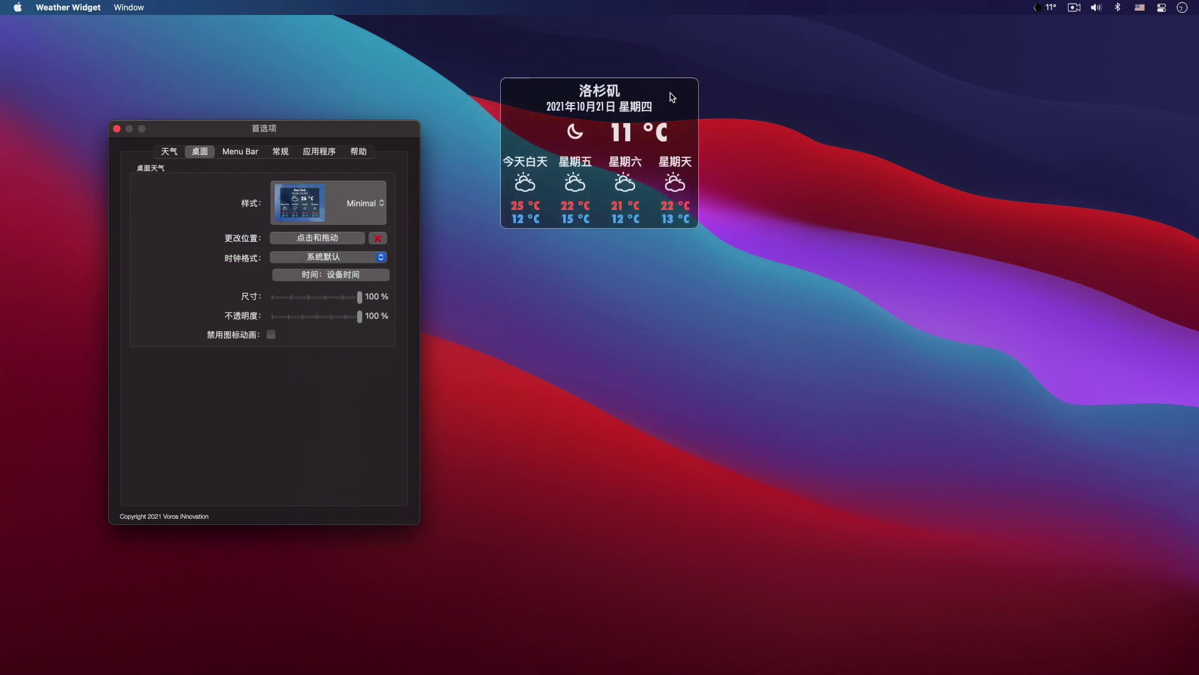
pyautogui.click(720, 92)
pyautogui.click(358, 276)
pyautogui.click(362, 213)
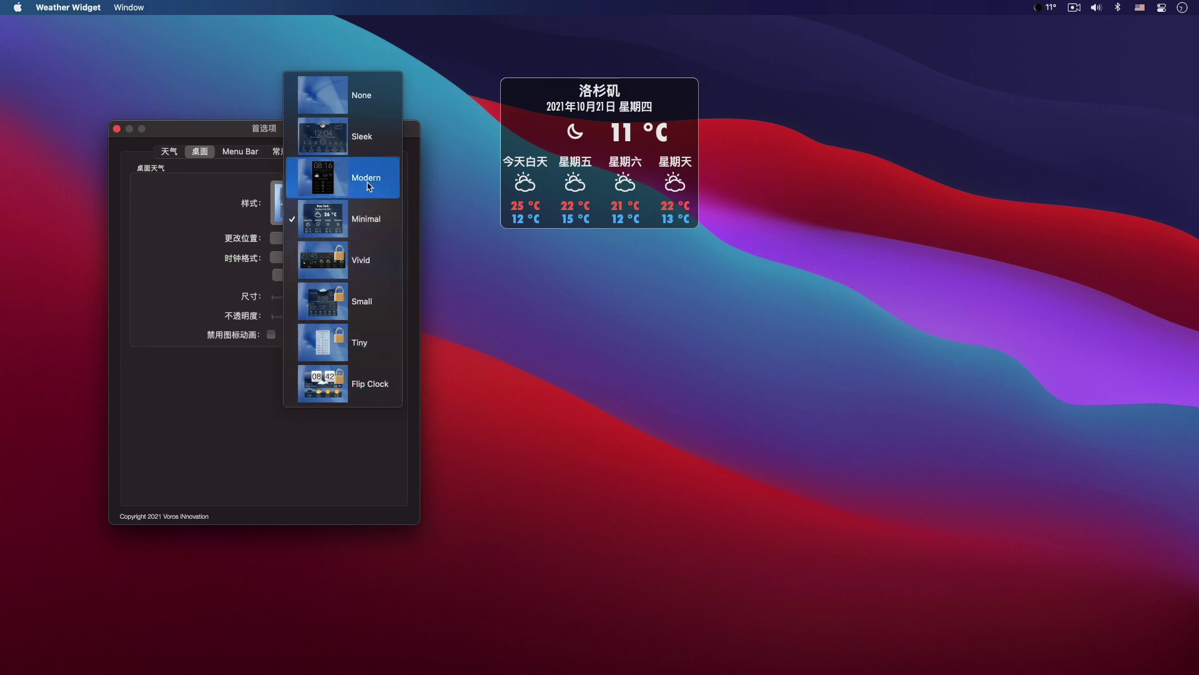
pyautogui.click(369, 145)
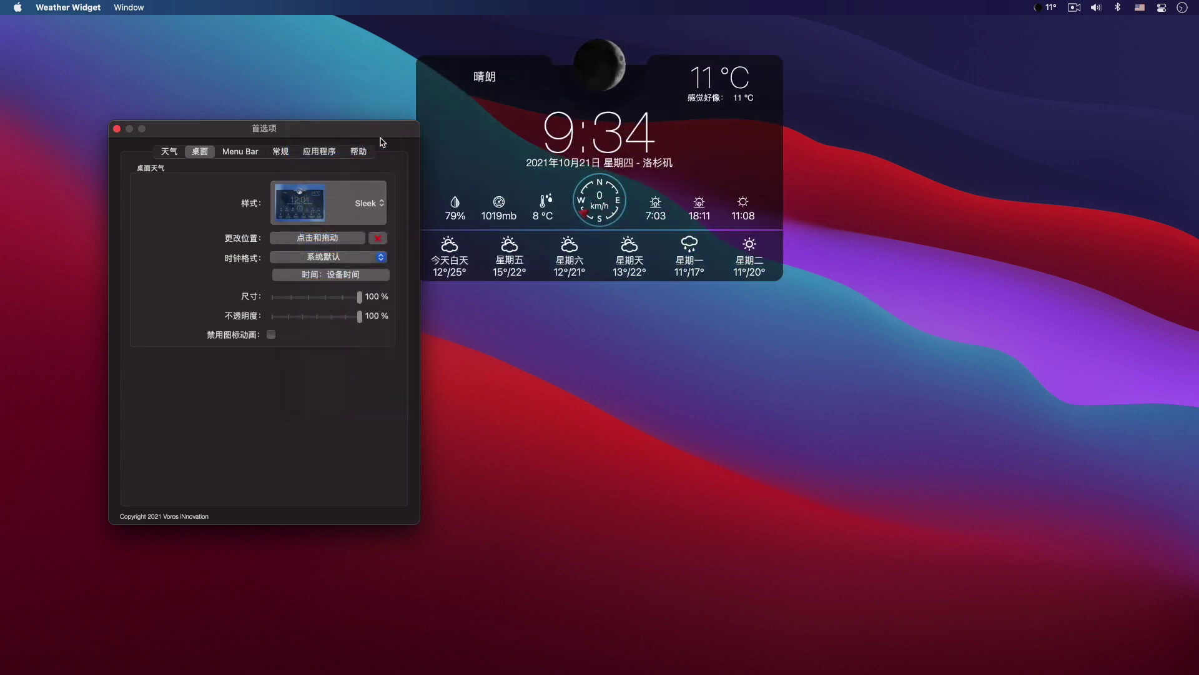
# Reposition the weather widget in the desktop's upper-left corner, clear of the preferences window, and save its position.
pyautogui.click(333, 241)
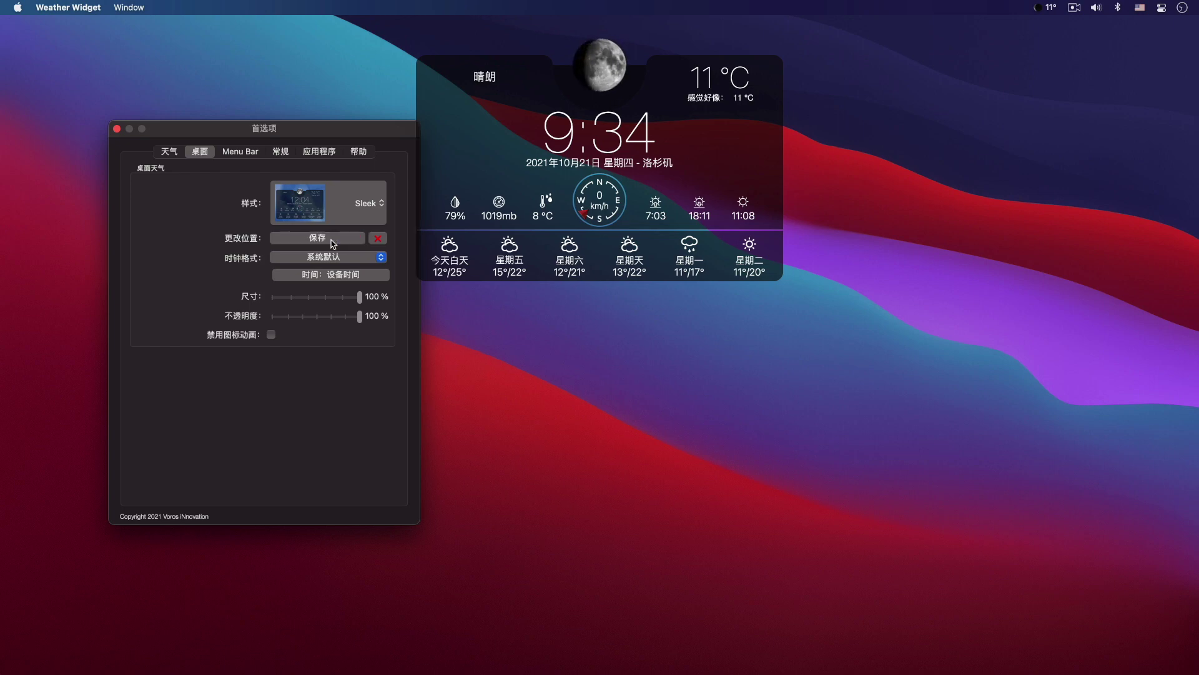
pyautogui.moveTo(570, 154); pyautogui.dragTo(185, 104)
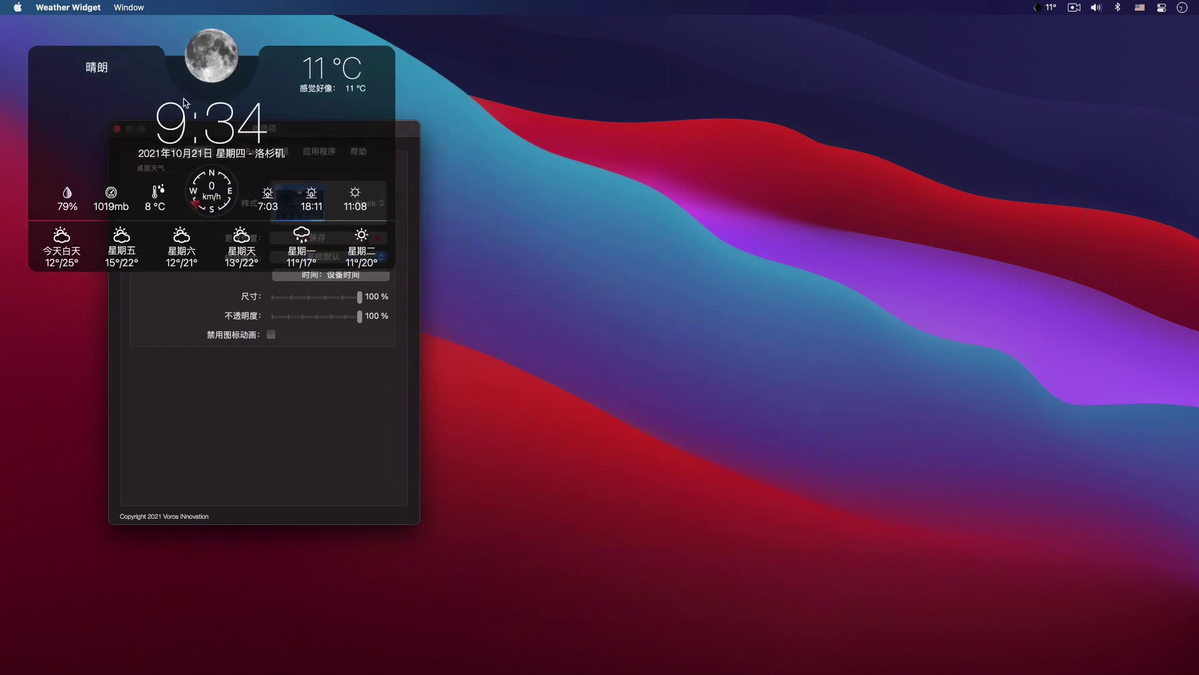
pyautogui.moveTo(416, 132); pyautogui.dragTo(493, 141)
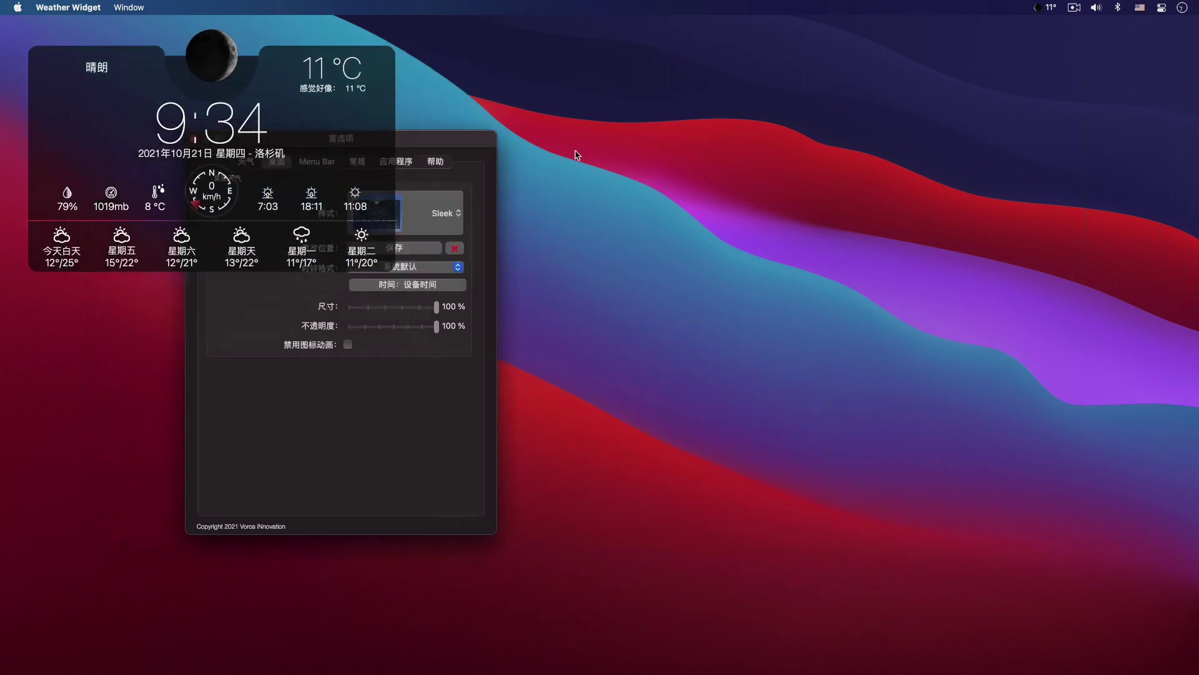
pyautogui.moveTo(575, 151); pyautogui.dragTo(774, 155)
pyautogui.click(681, 267)
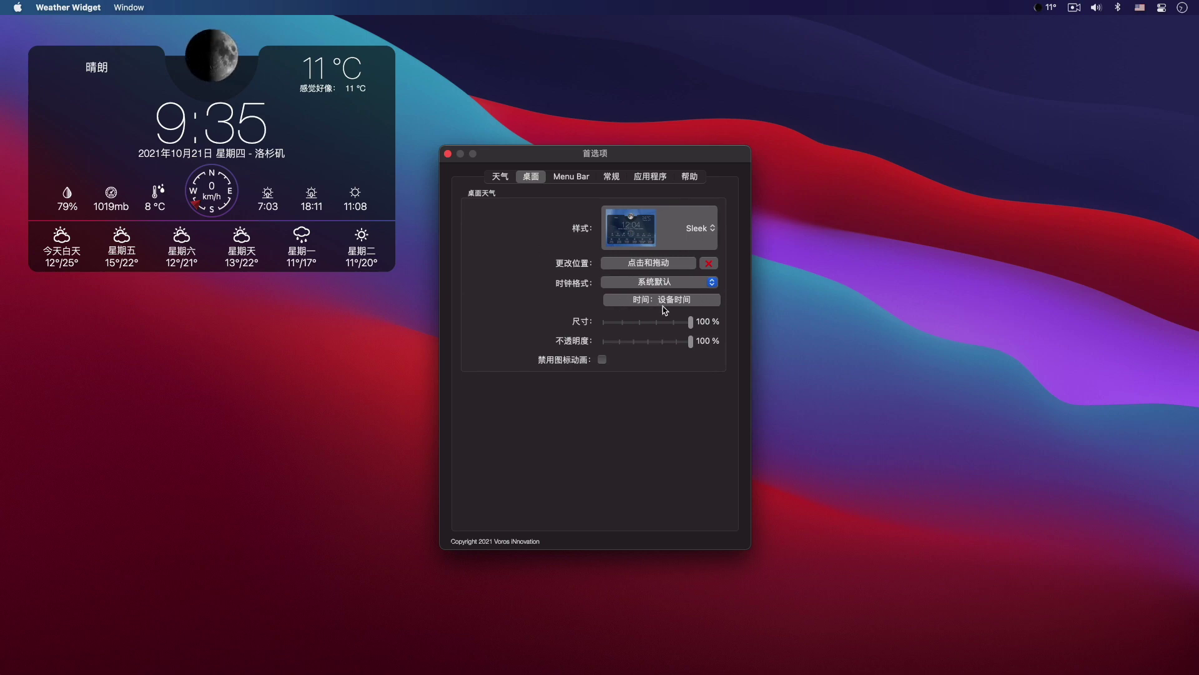
# Set the desktop widget's size (尺寸) to 80% and disable its icon animation (禁用图标动画).
pyautogui.moveTo(691, 323)
pyautogui.mouseDown()
pyautogui.moveTo(656, 325)
pyautogui.moveTo(663, 347)
pyautogui.moveTo(691, 342)
pyautogui.mouseUp()
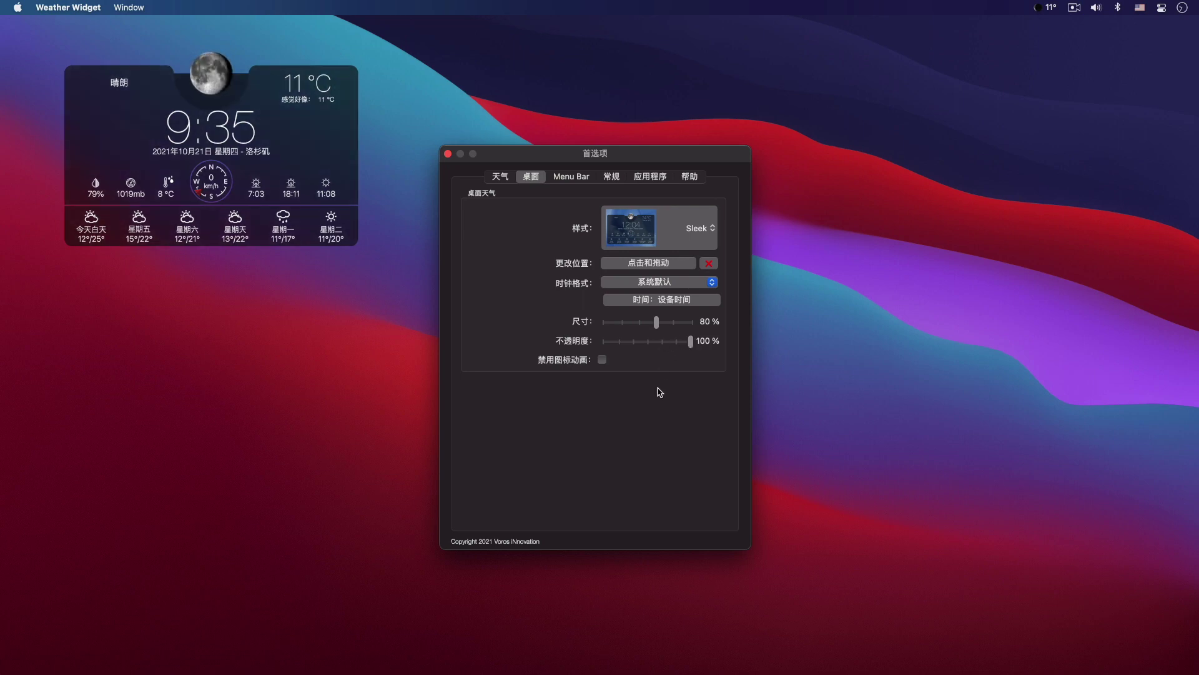
pyautogui.click(603, 359)
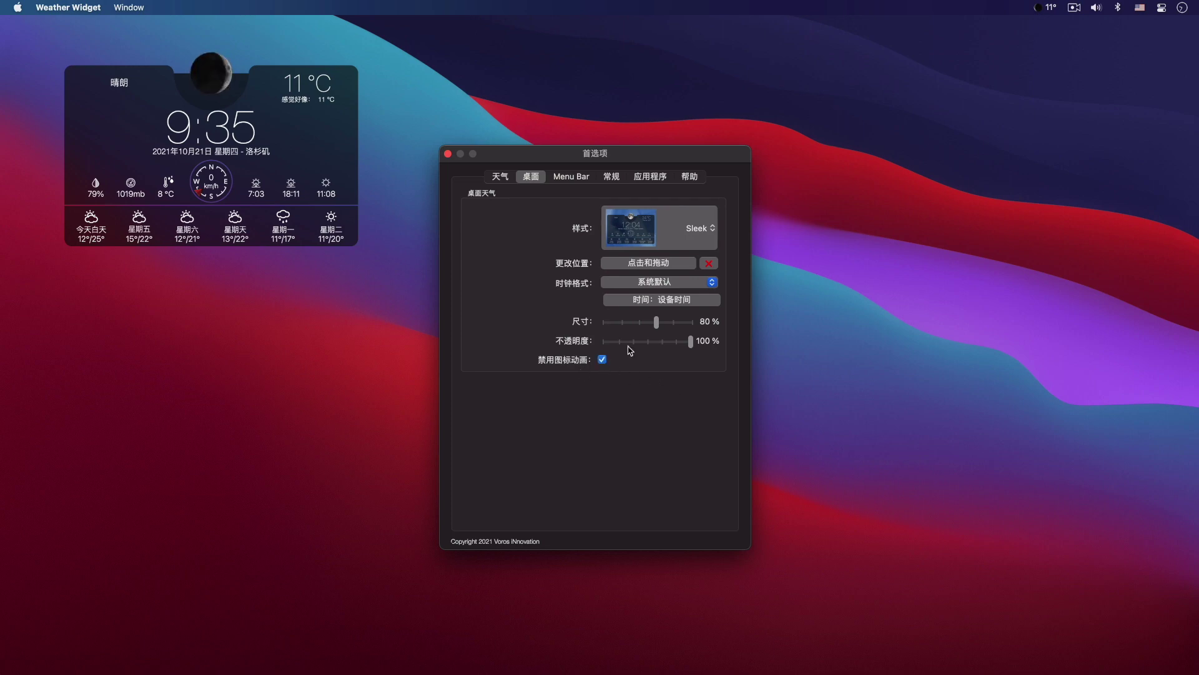
# Turn off Same as Dock icon for the widget's menu bar display and close the widget preferences.
pyautogui.click(572, 177)
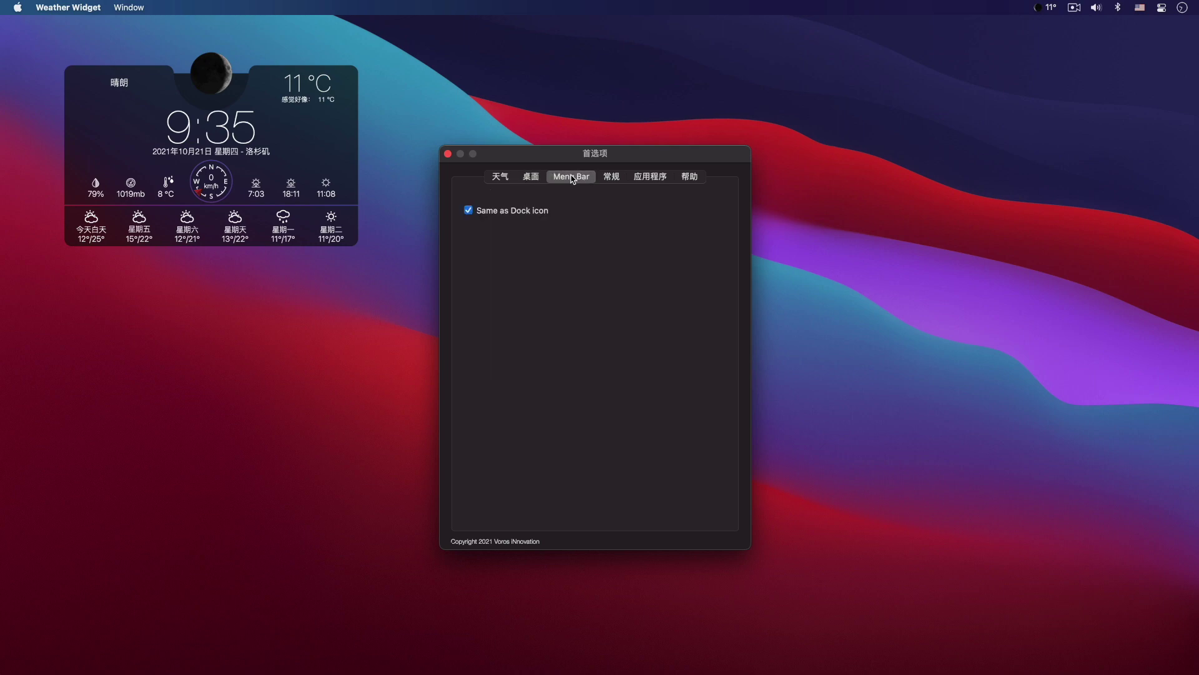
pyautogui.click(521, 216)
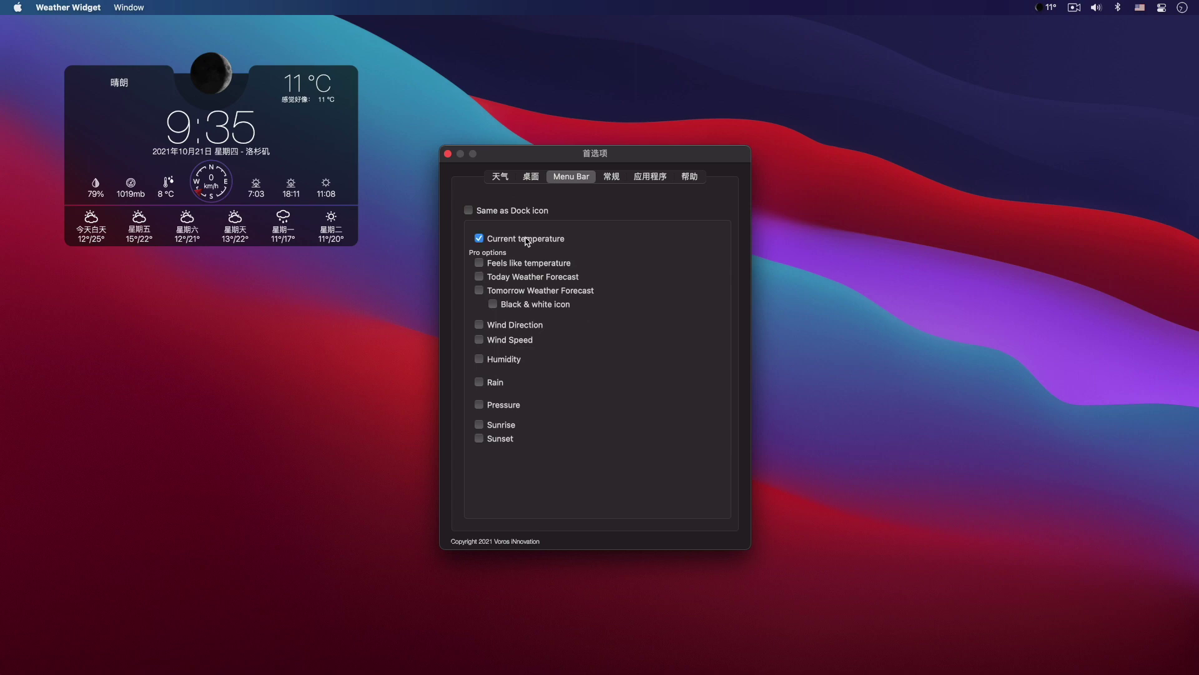
pyautogui.click(500, 176)
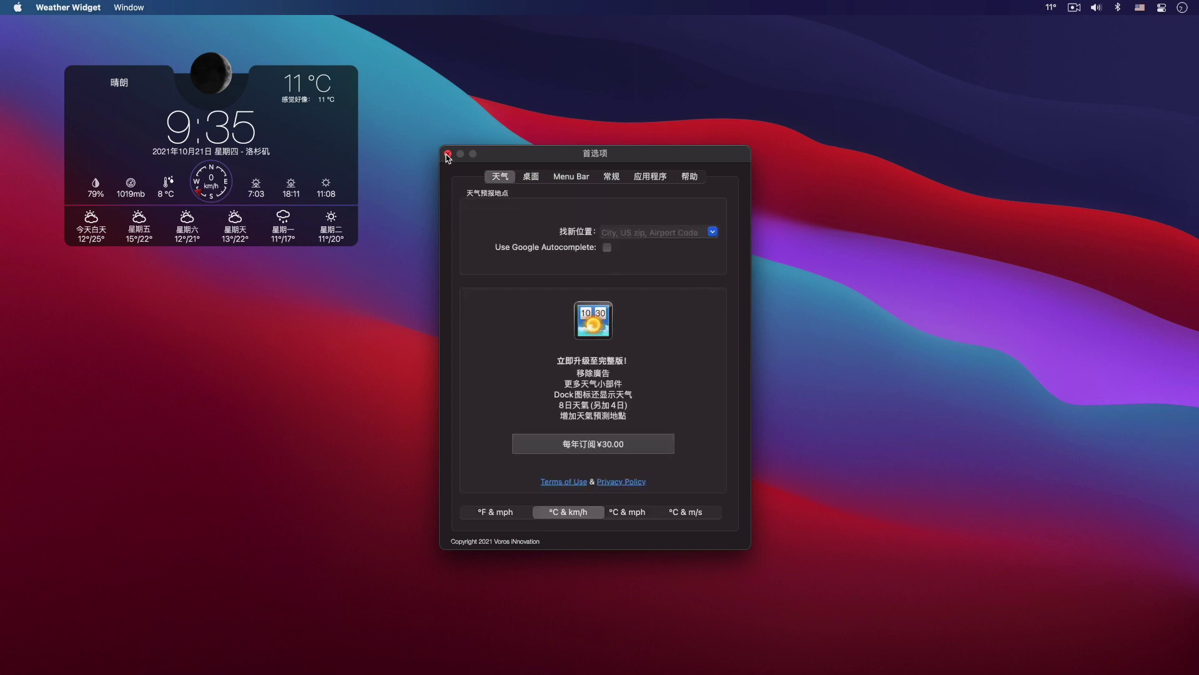
pyautogui.click(447, 154)
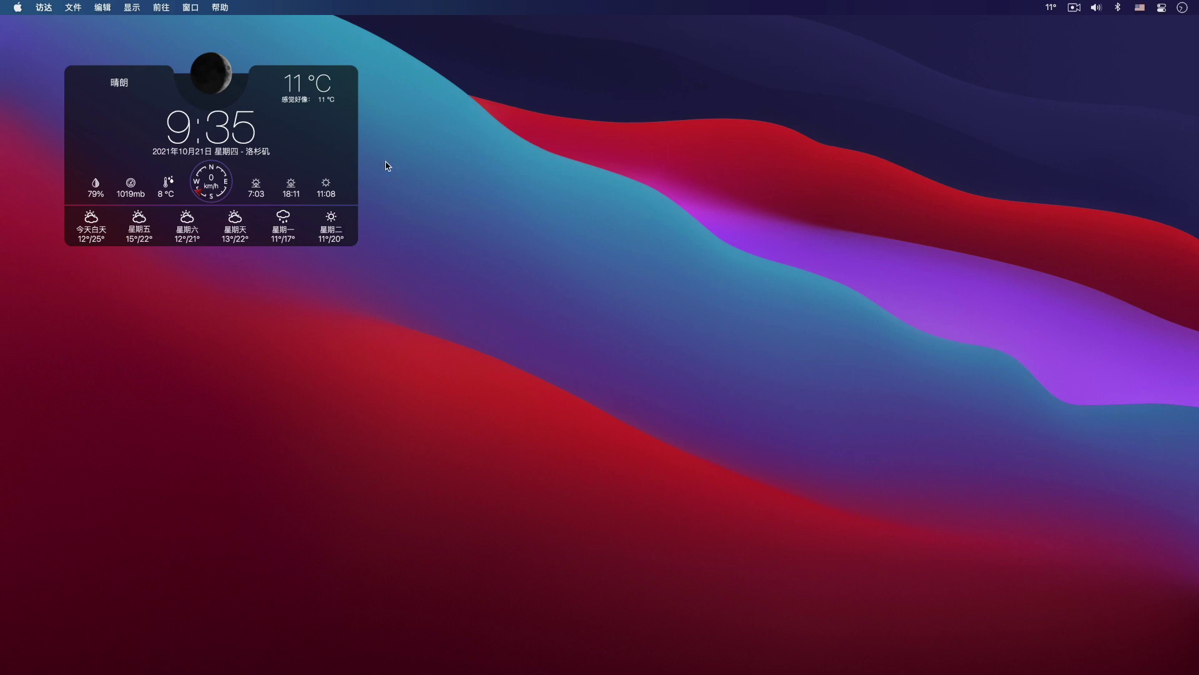
# Restore the minimized App Store window and switch the focus back to the desktop.
pyautogui.moveTo(999, 656)
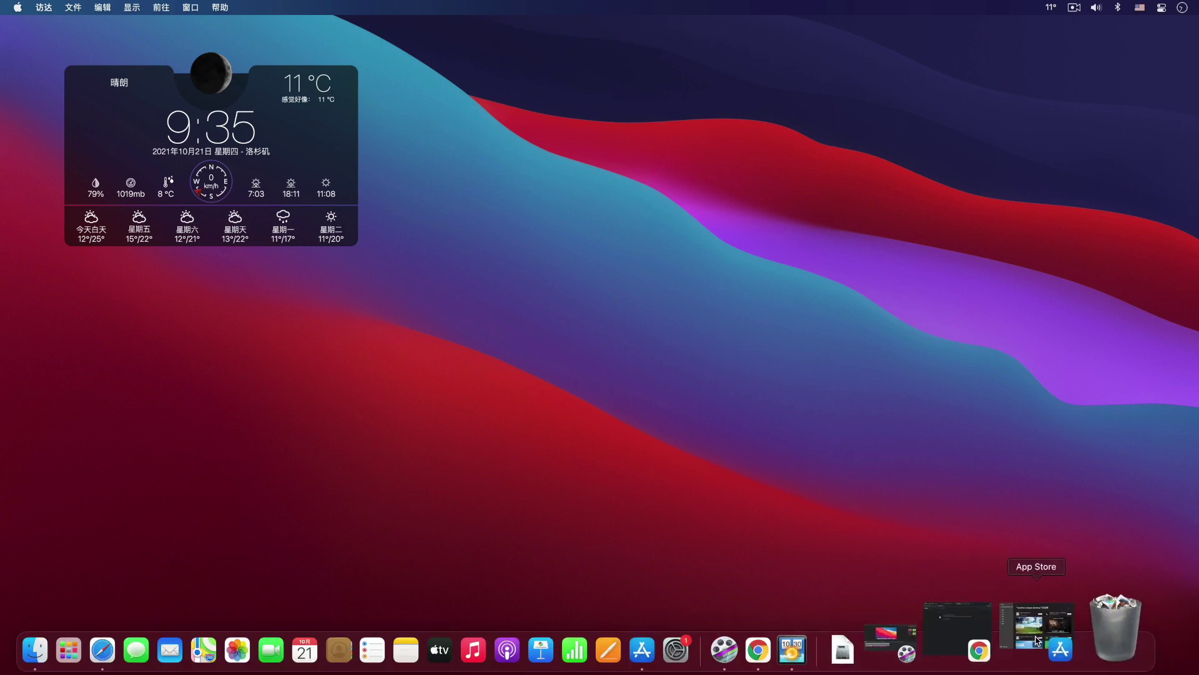
pyautogui.click(1036, 640)
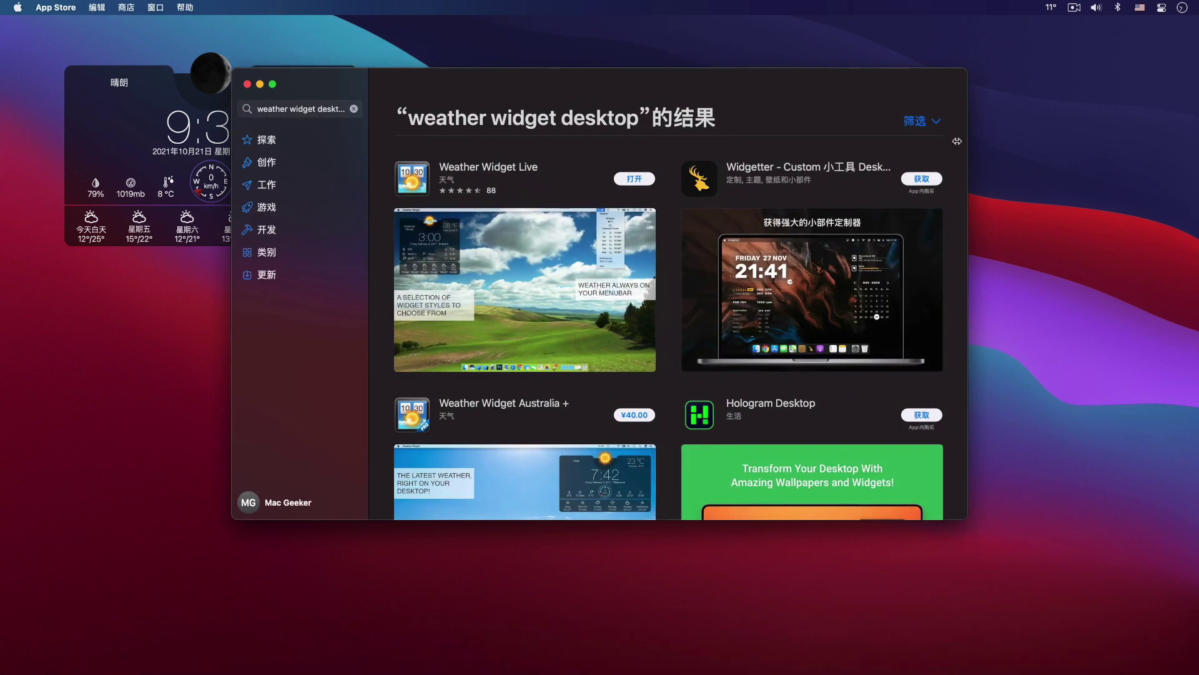
pyautogui.click(1142, 157)
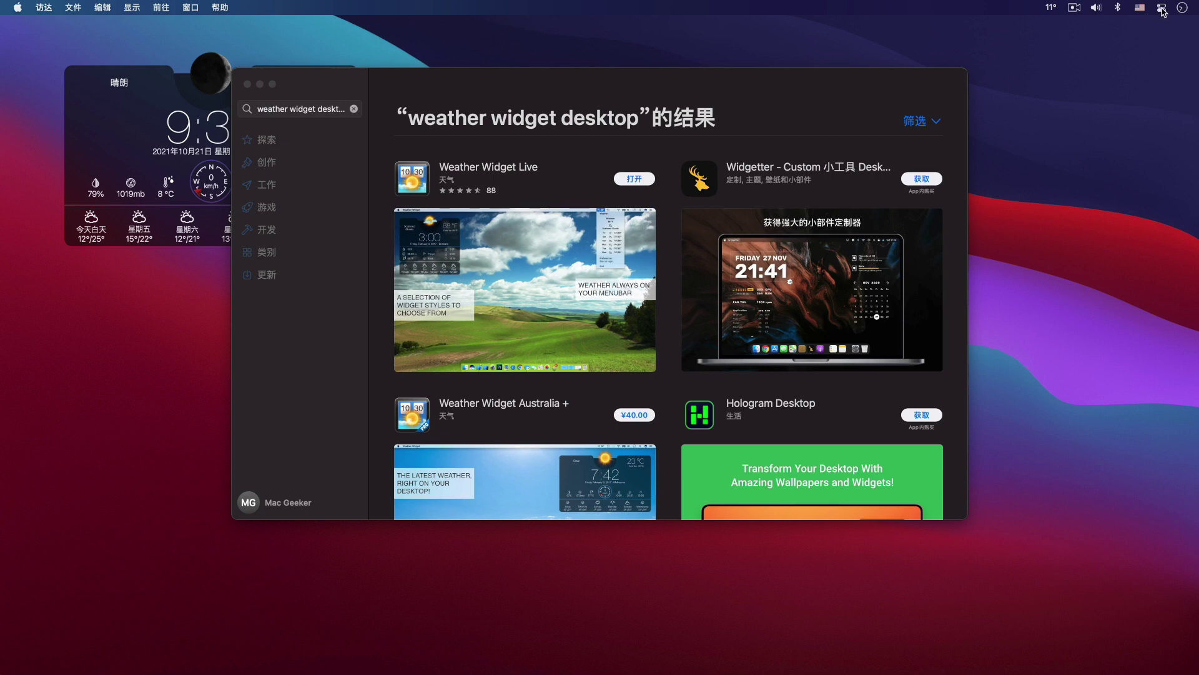
# Open the Notification Center's widget editor (编辑小组件) and add the iStatistica Pro Disks widget.
pyautogui.click(1180, 9)
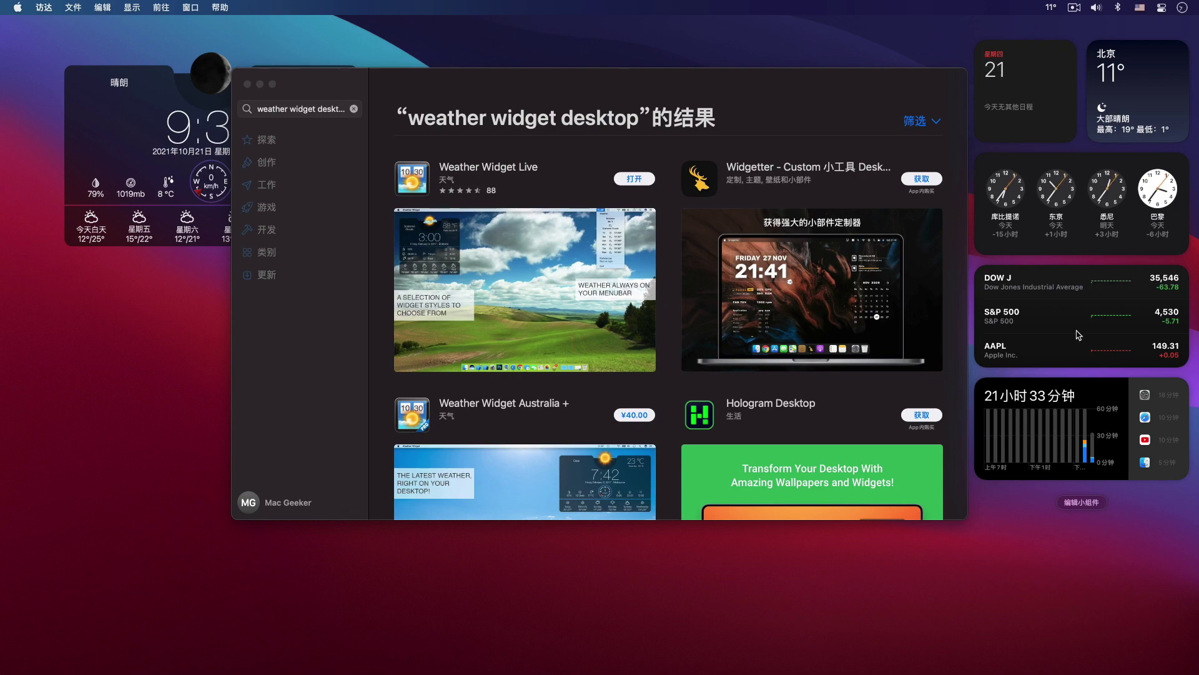
pyautogui.click(1084, 503)
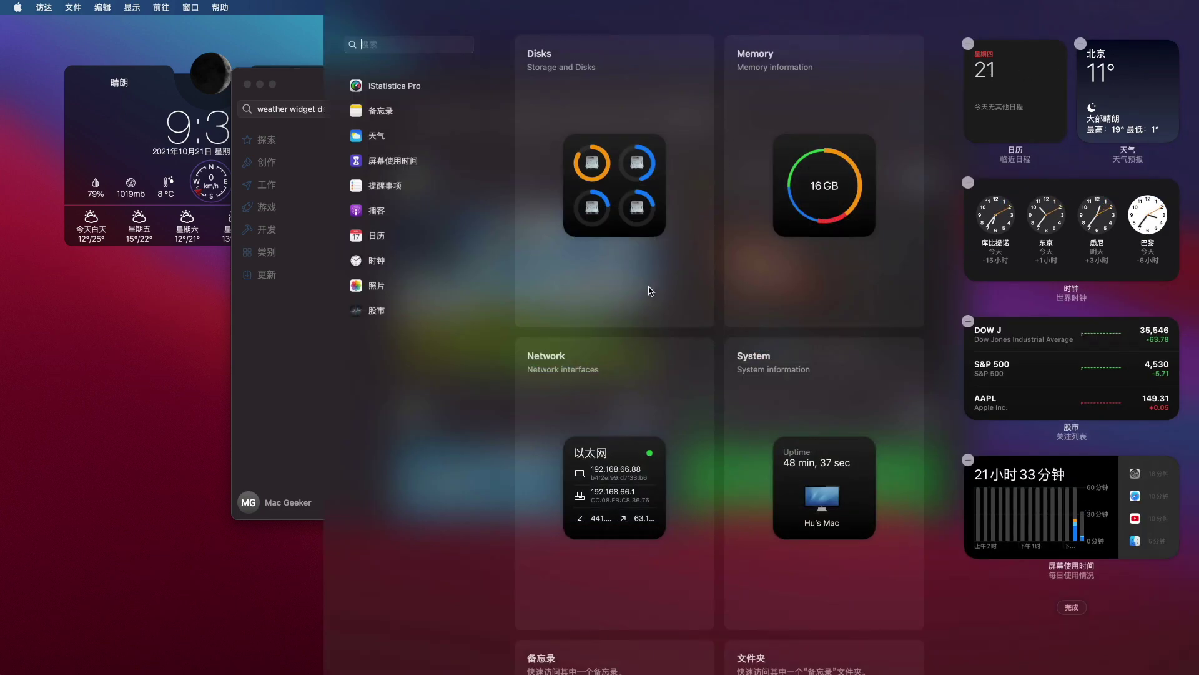
pyautogui.moveTo(591, 155)
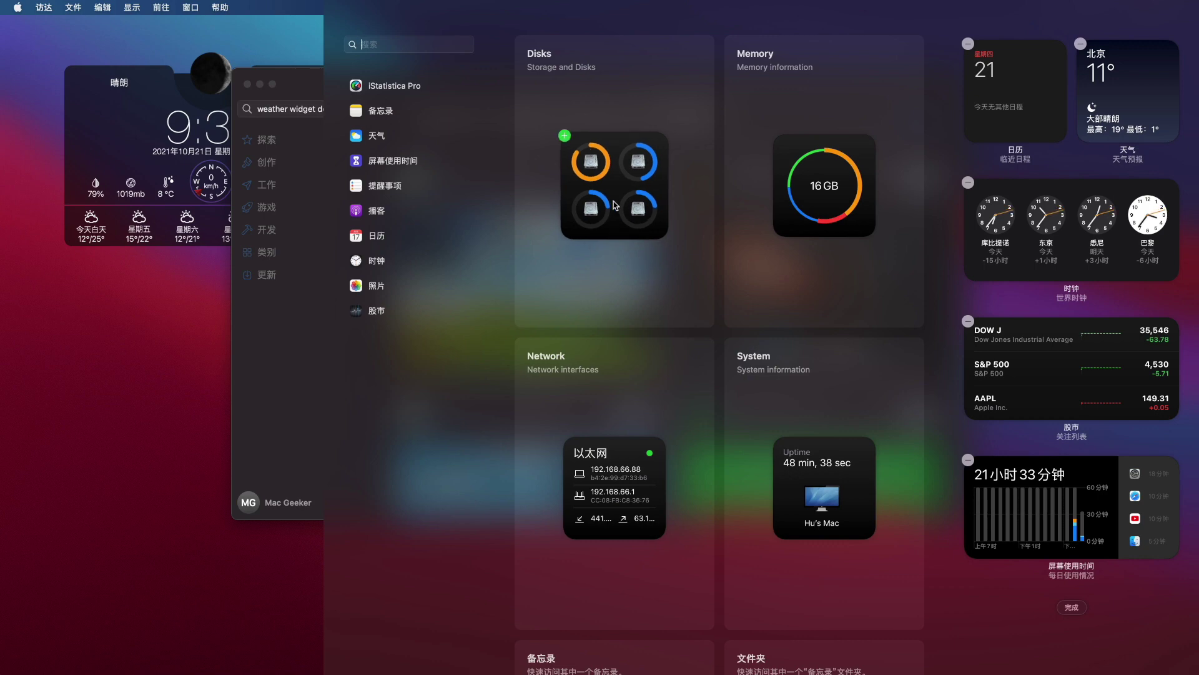
pyautogui.click(564, 136)
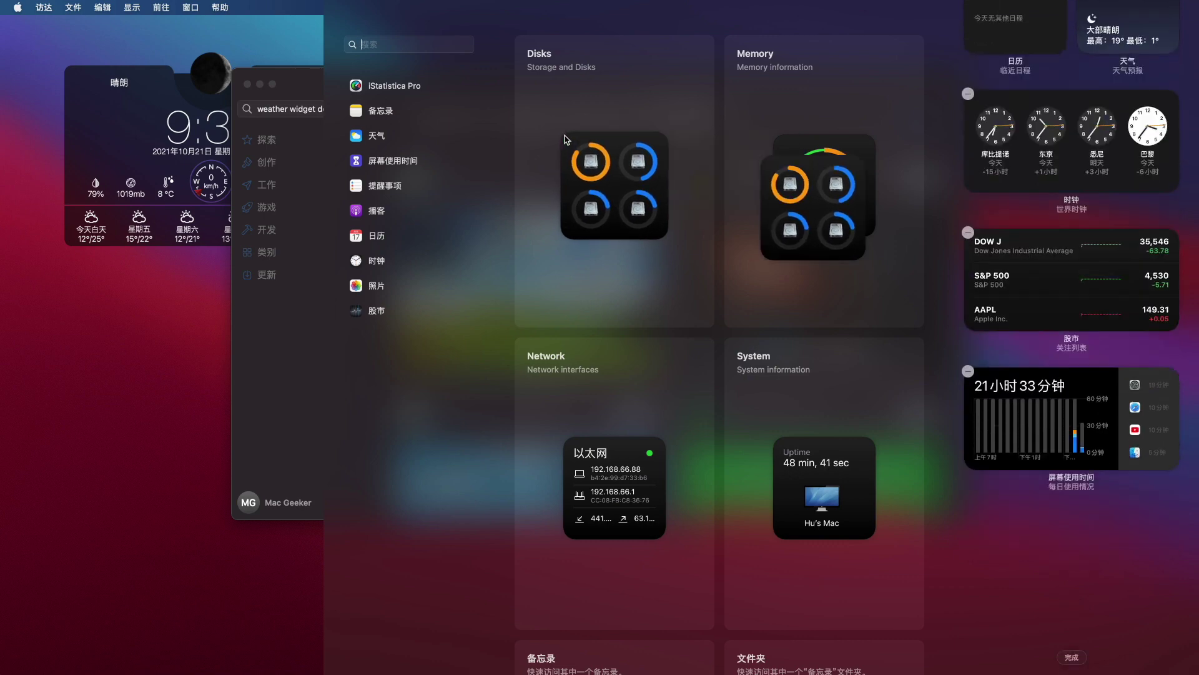
# Browse the widget gallery, remove the Disks widget, and leave the widget editor and Notification Center.
pyautogui.scroll(-6, 634, 337)
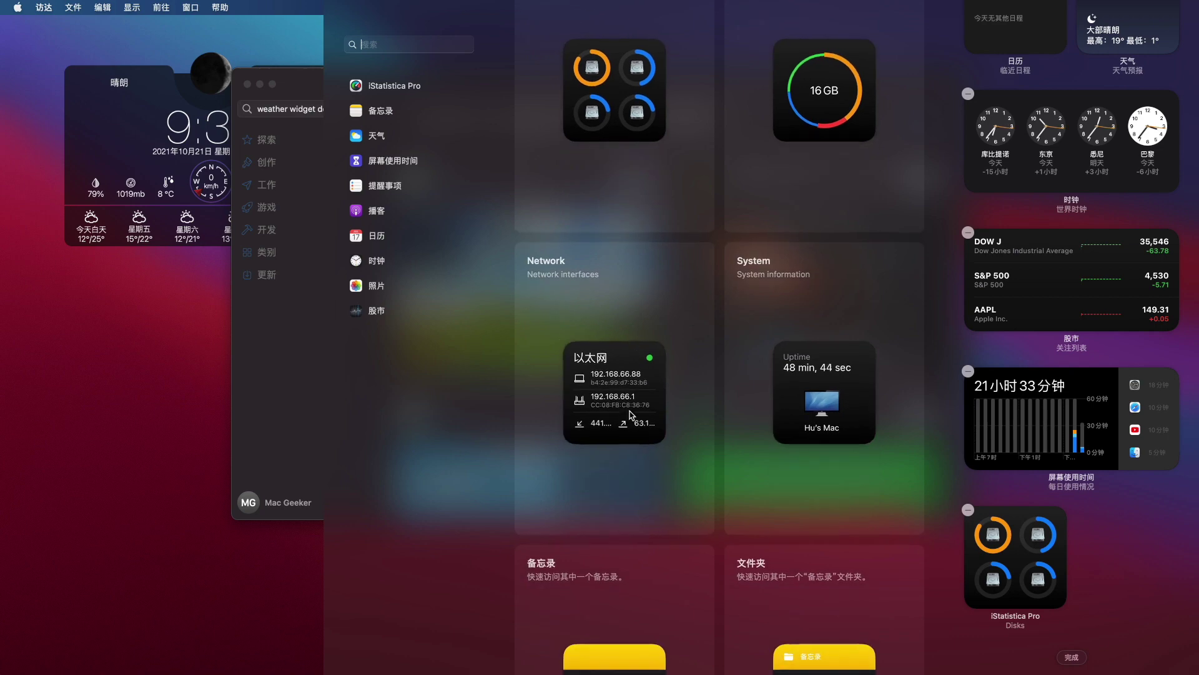
pyautogui.moveTo(778, 416)
pyautogui.scroll(-7, 779, 416)
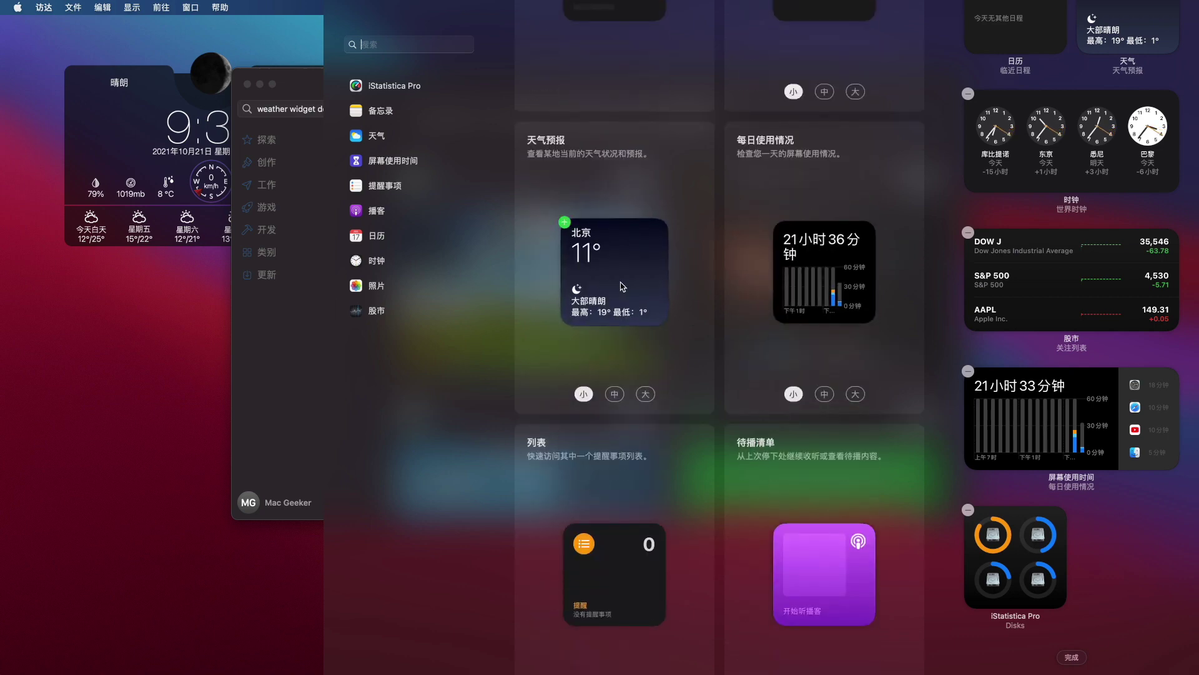
pyautogui.scroll(-3, 624, 284)
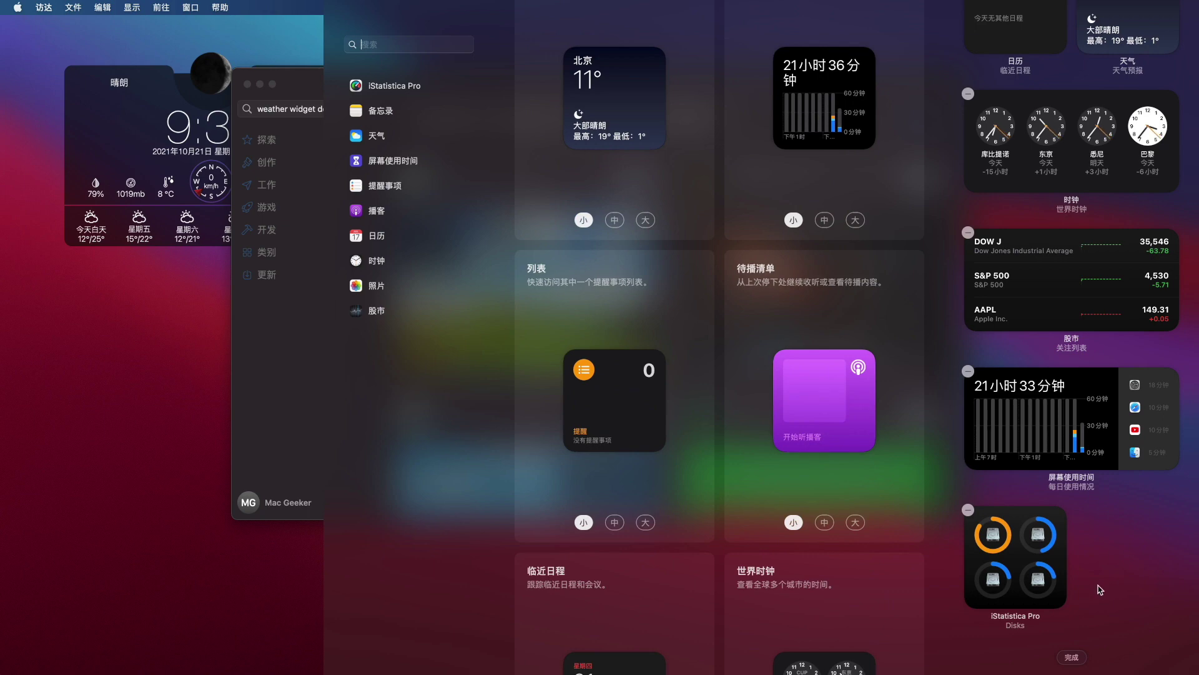
pyautogui.scroll(-4, 702, 518)
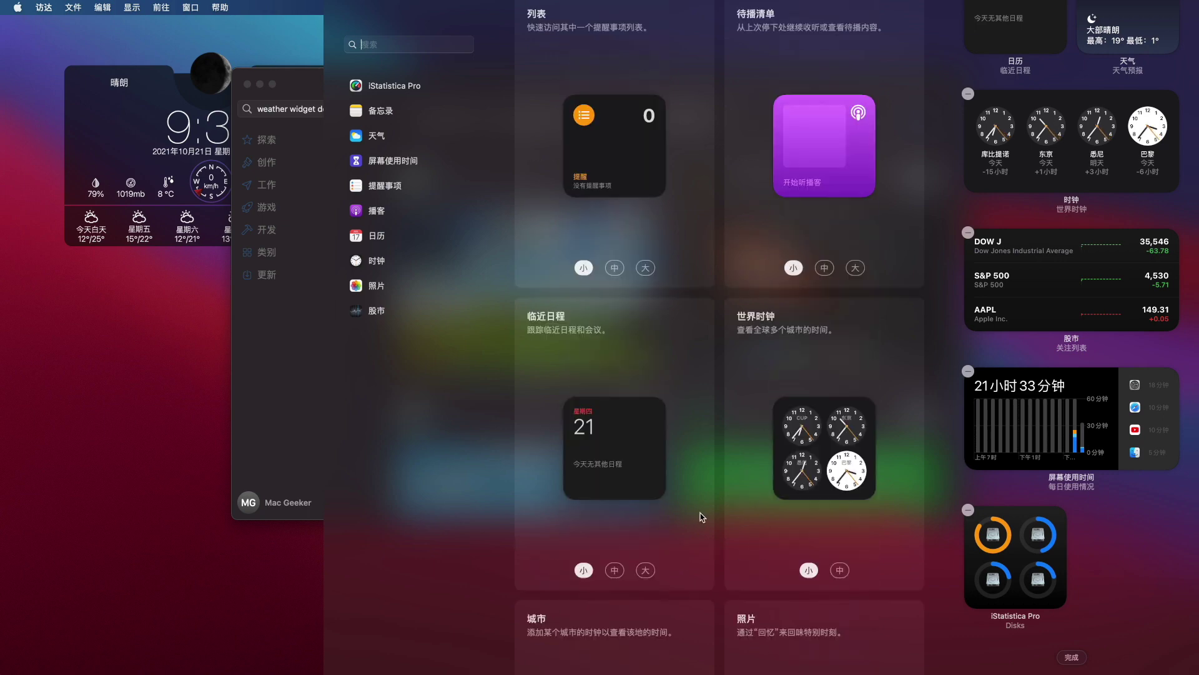
pyautogui.click(968, 511)
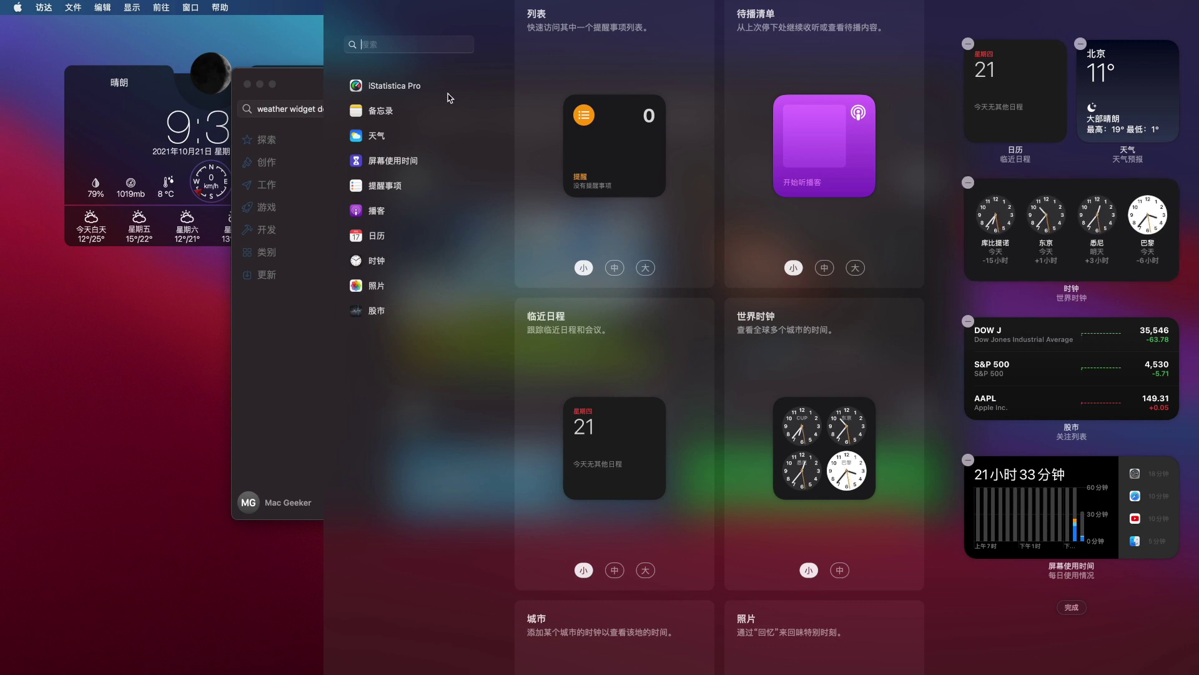
pyautogui.press('Escape')
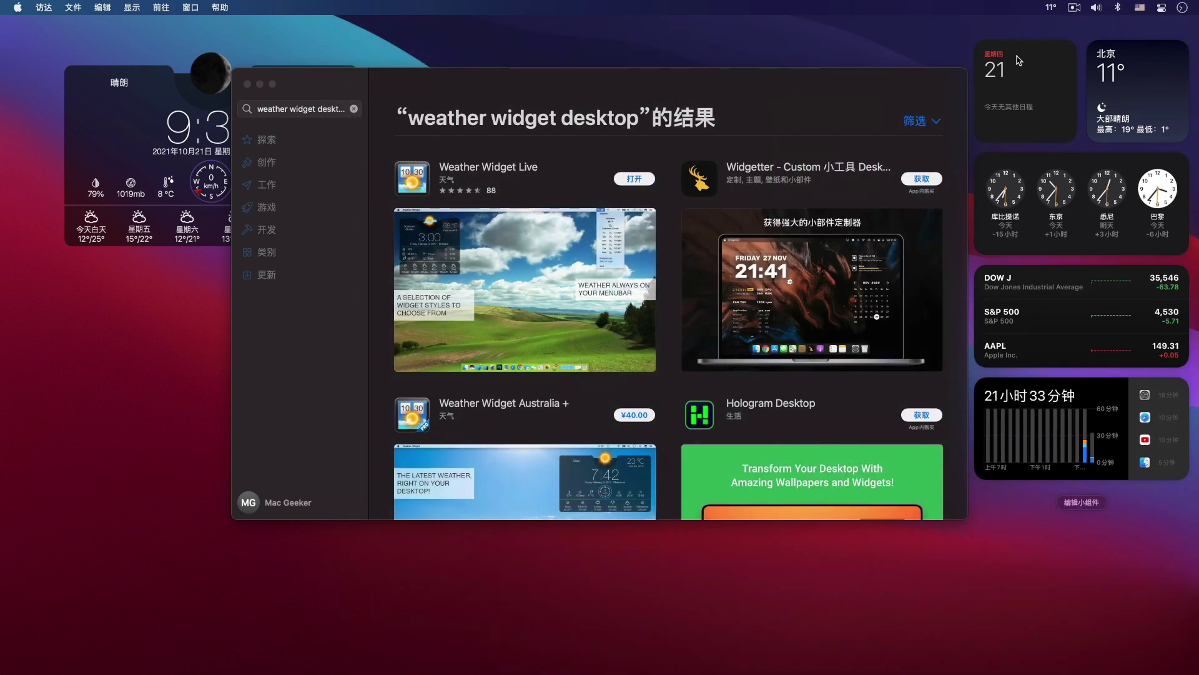
pyautogui.click(921, 49)
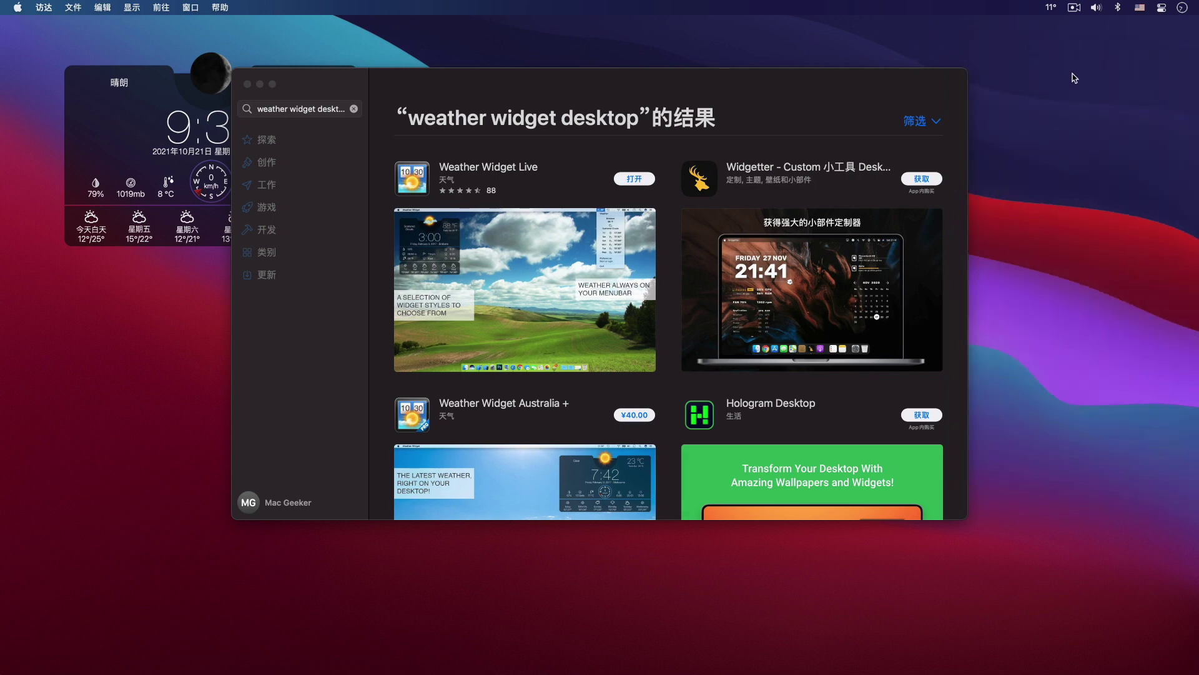
pyautogui.click(1075, 7)
pyautogui.click(1040, 39)
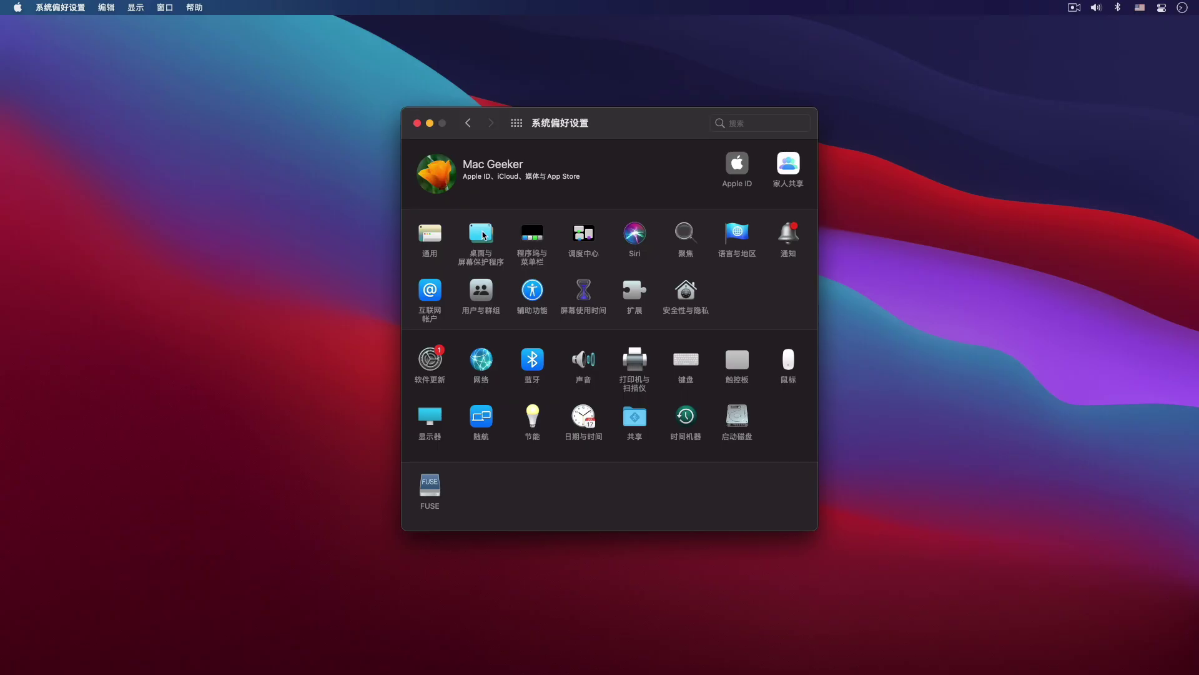
# Open the hot corners settings (触发角) from the Screen Saver page of the Desktop & Screen Saver preferences.
pyautogui.click(481, 234)
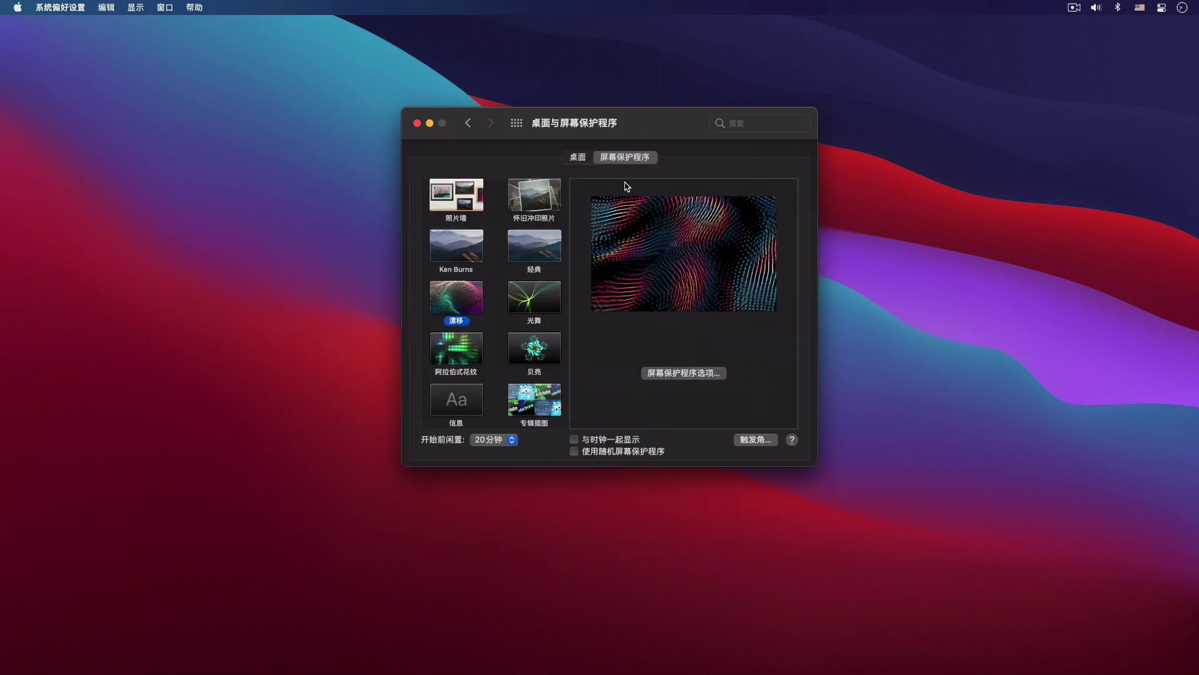
pyautogui.click(578, 157)
pyautogui.click(625, 157)
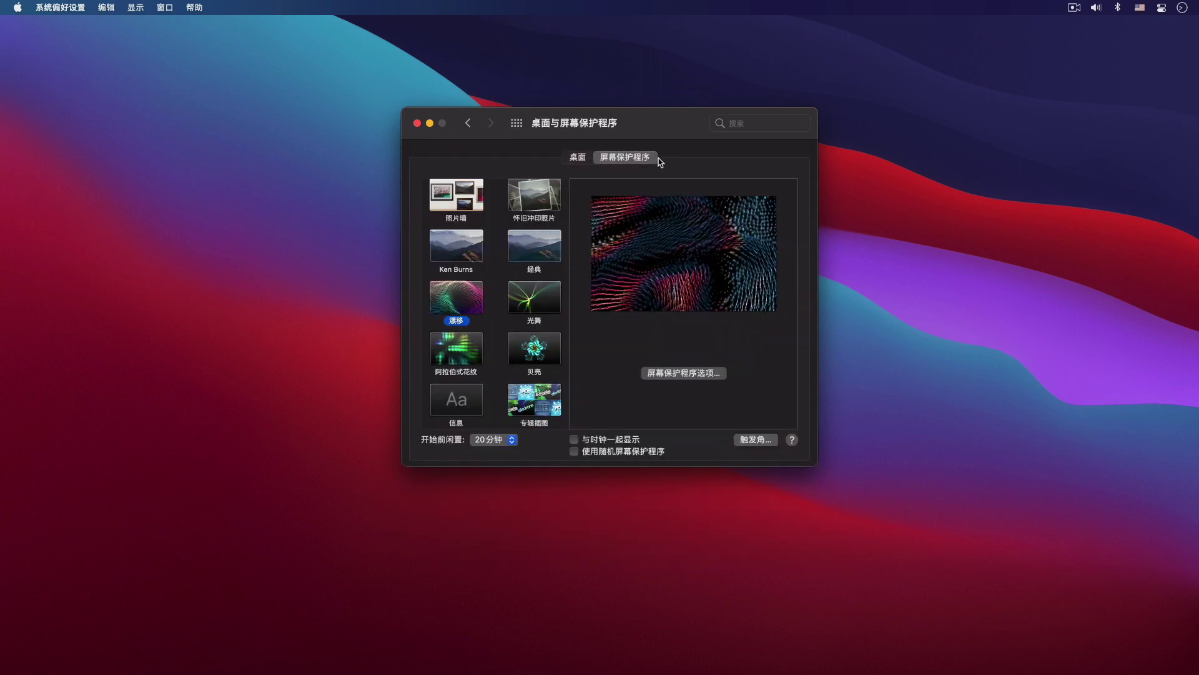
pyautogui.click(757, 440)
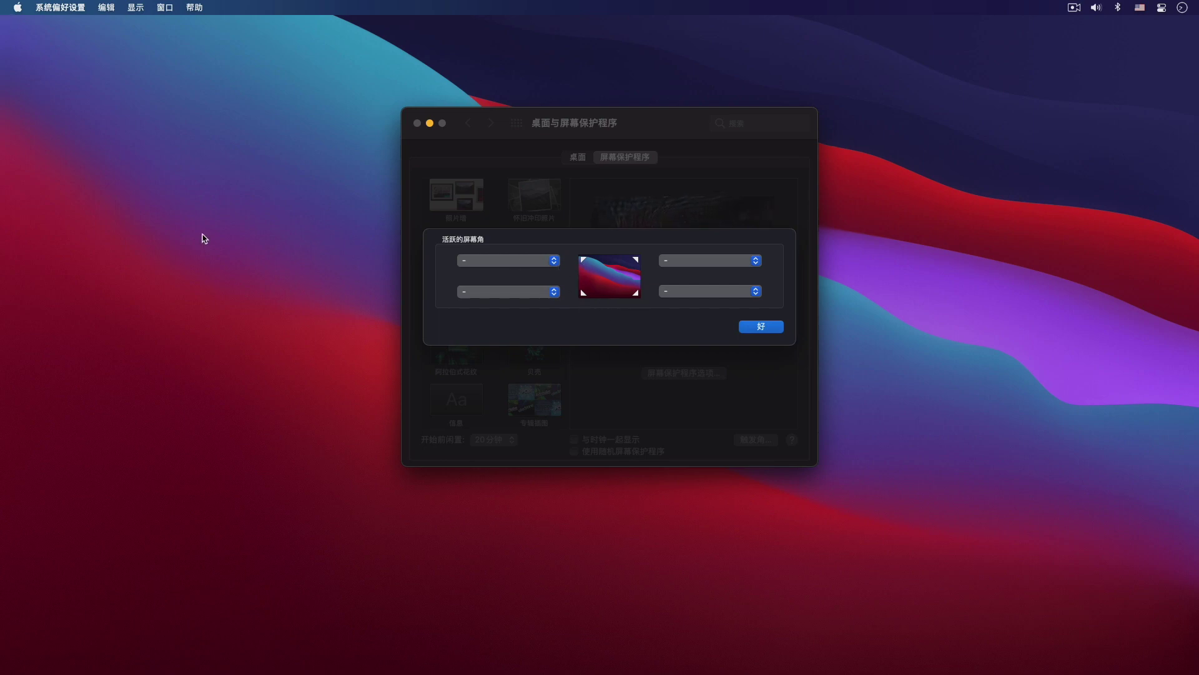
# Set the upper-left hot corner to Mission Control (调度中心), trigger it as a test, and return to the desktop.
pyautogui.click(521, 260)
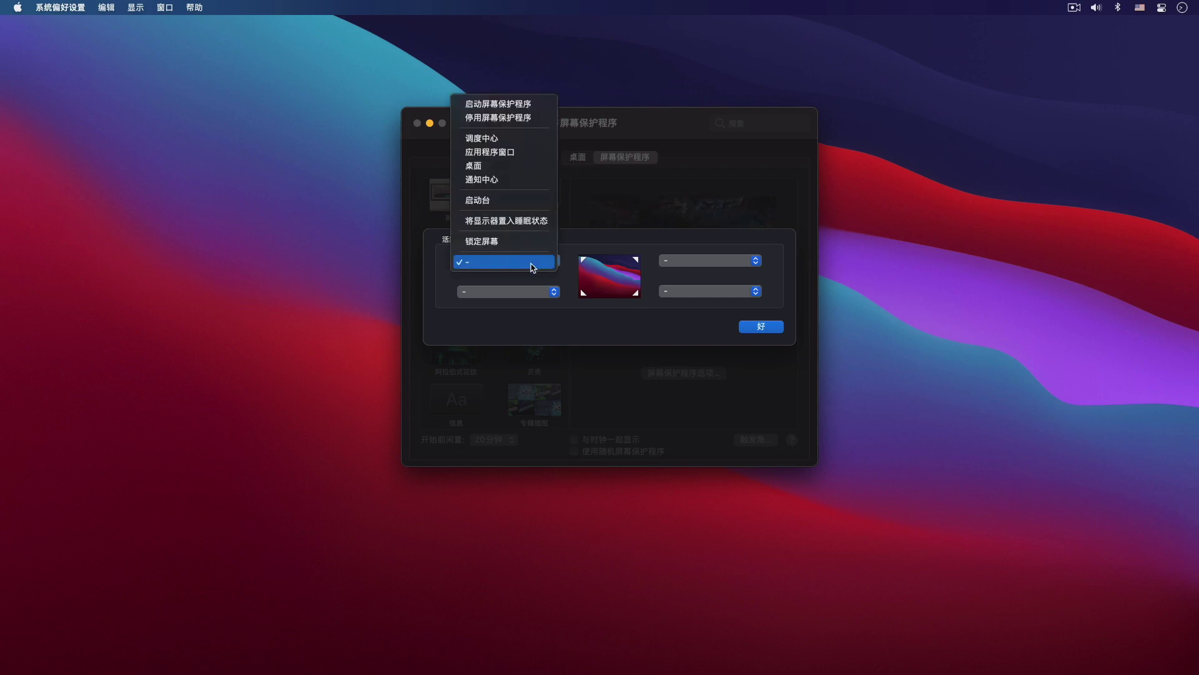
pyautogui.click(523, 140)
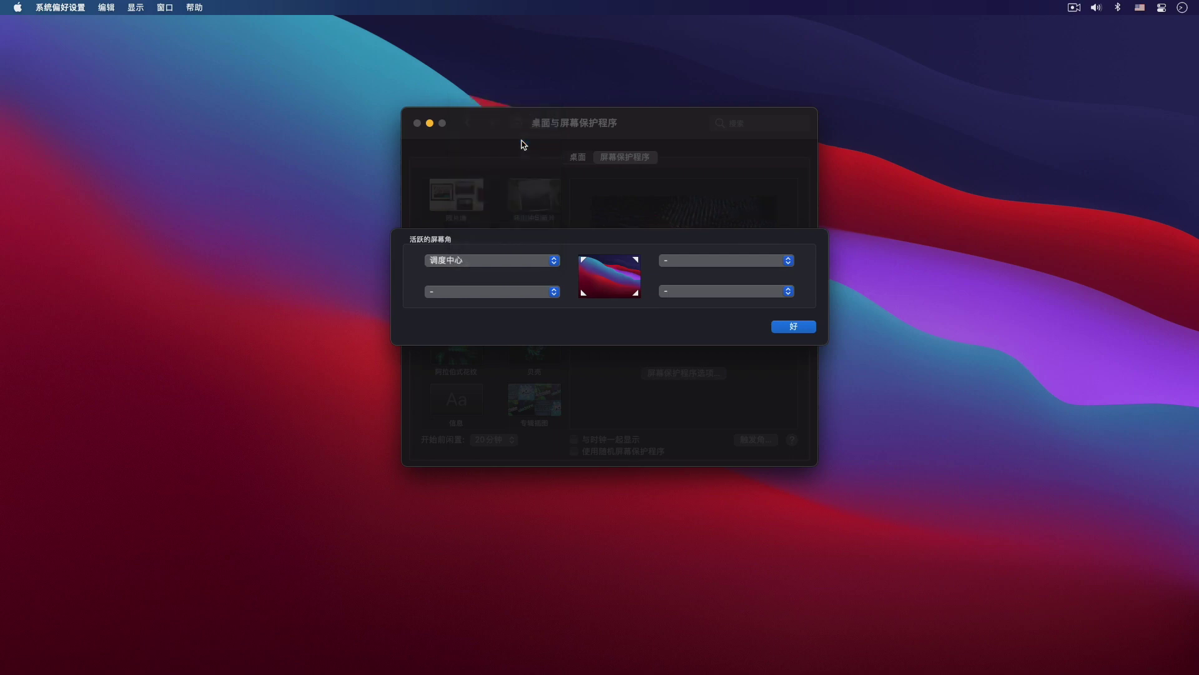
pyautogui.moveTo(2, 3)
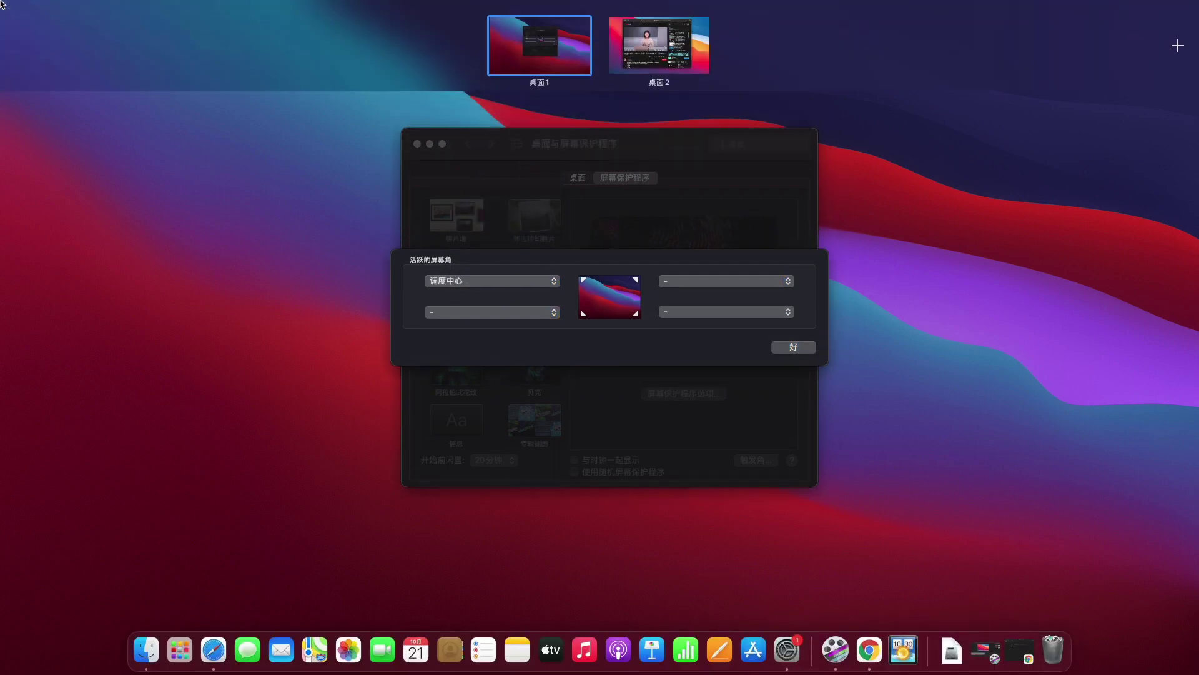
pyautogui.click(110, 180)
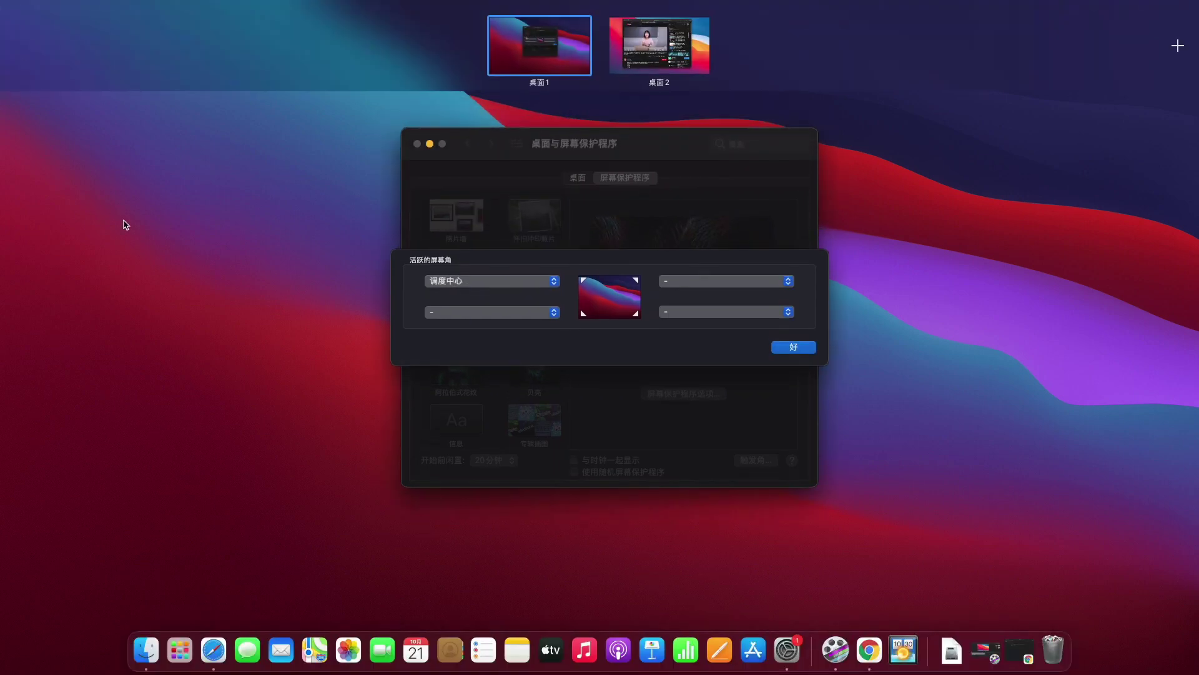
pyautogui.click(125, 225)
# Switch the upper-left hot corner to Desktop (桌面) and trigger it to hide and restore the windows.
pyautogui.click(555, 265)
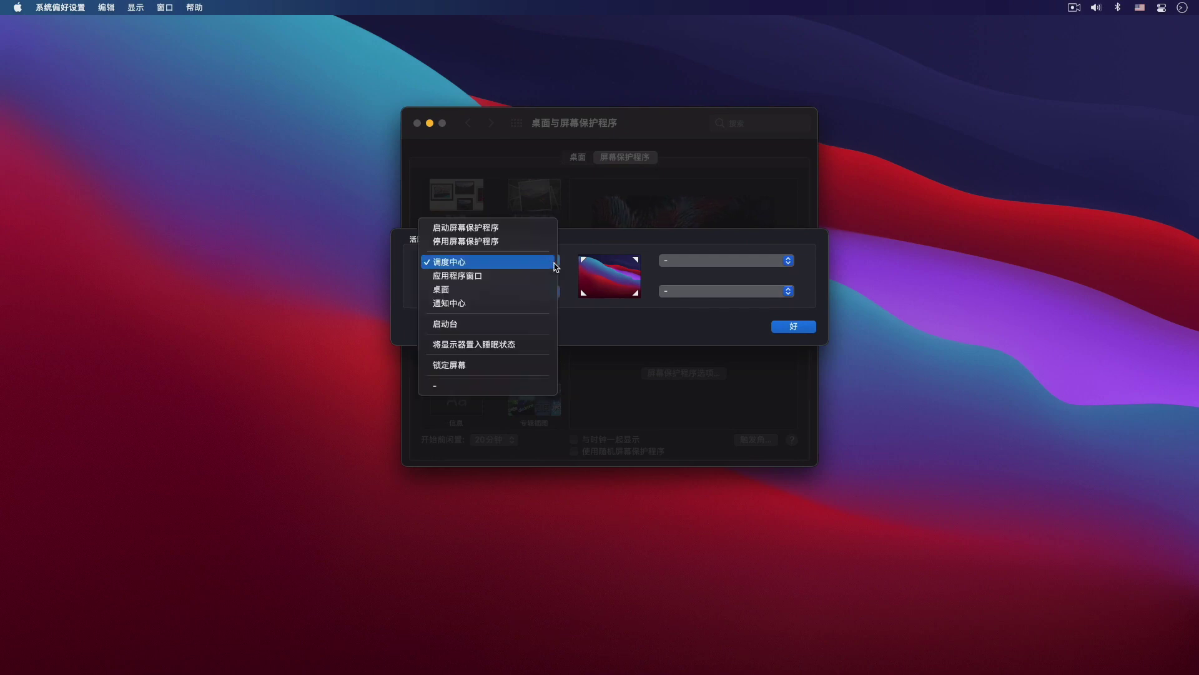
pyautogui.click(502, 289)
pyautogui.click(288, 288)
pyautogui.moveTo(2, 2)
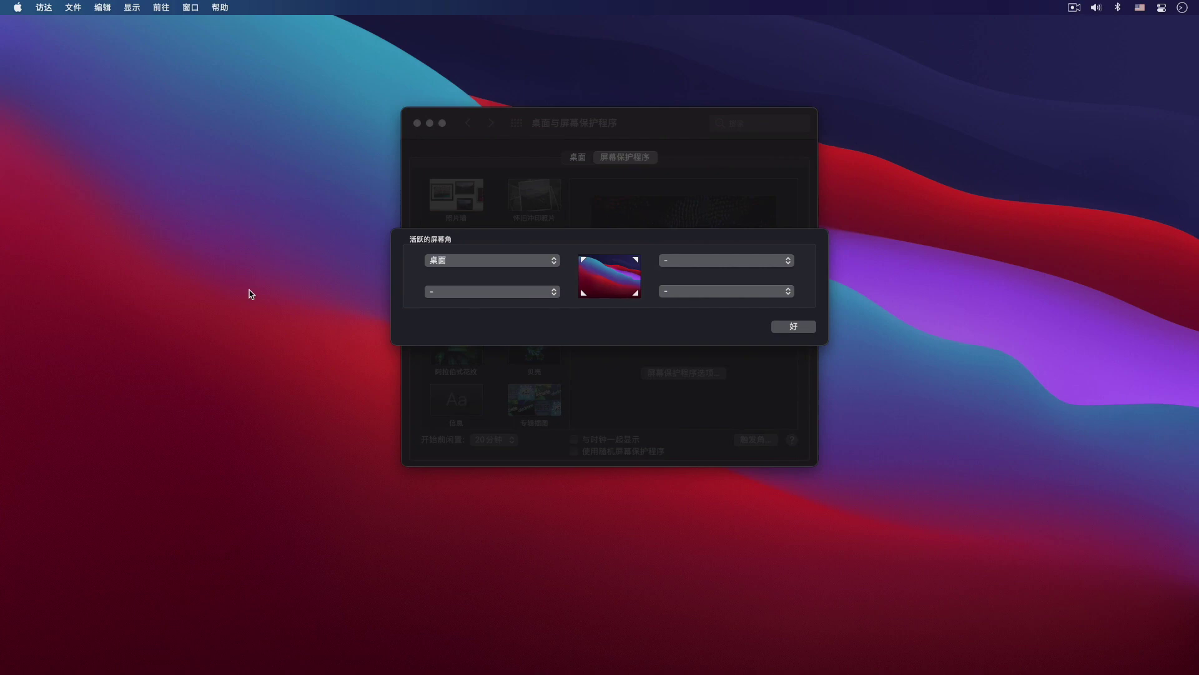
pyautogui.click(554, 261)
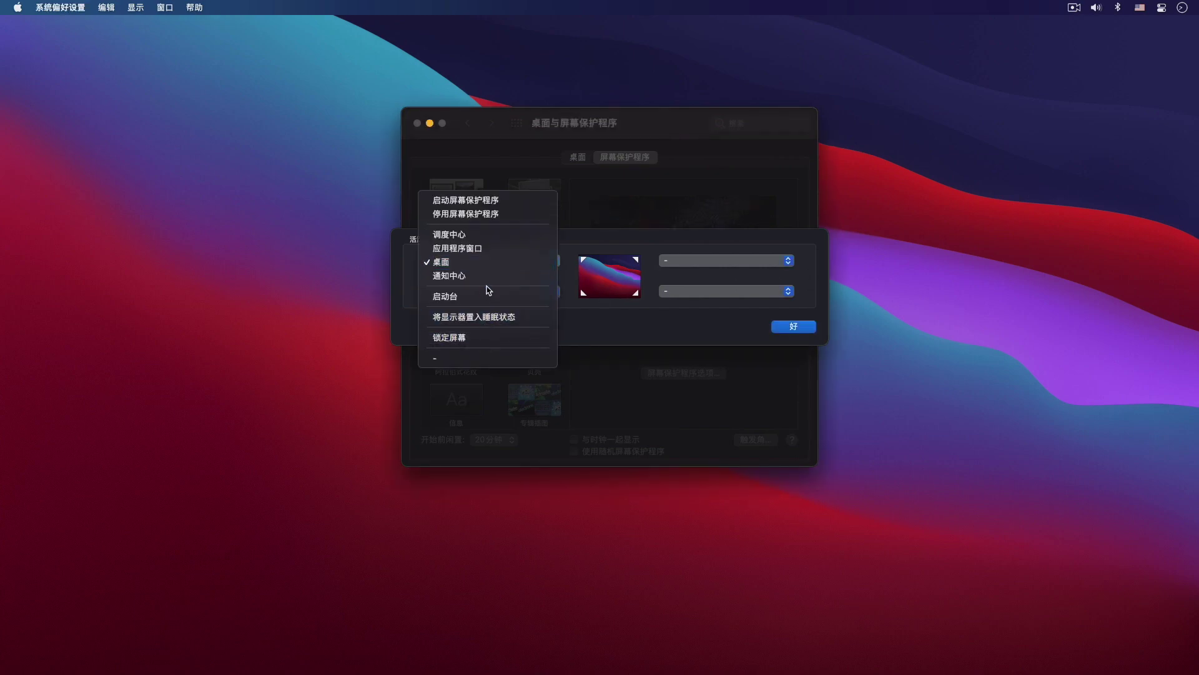
pyautogui.click(671, 241)
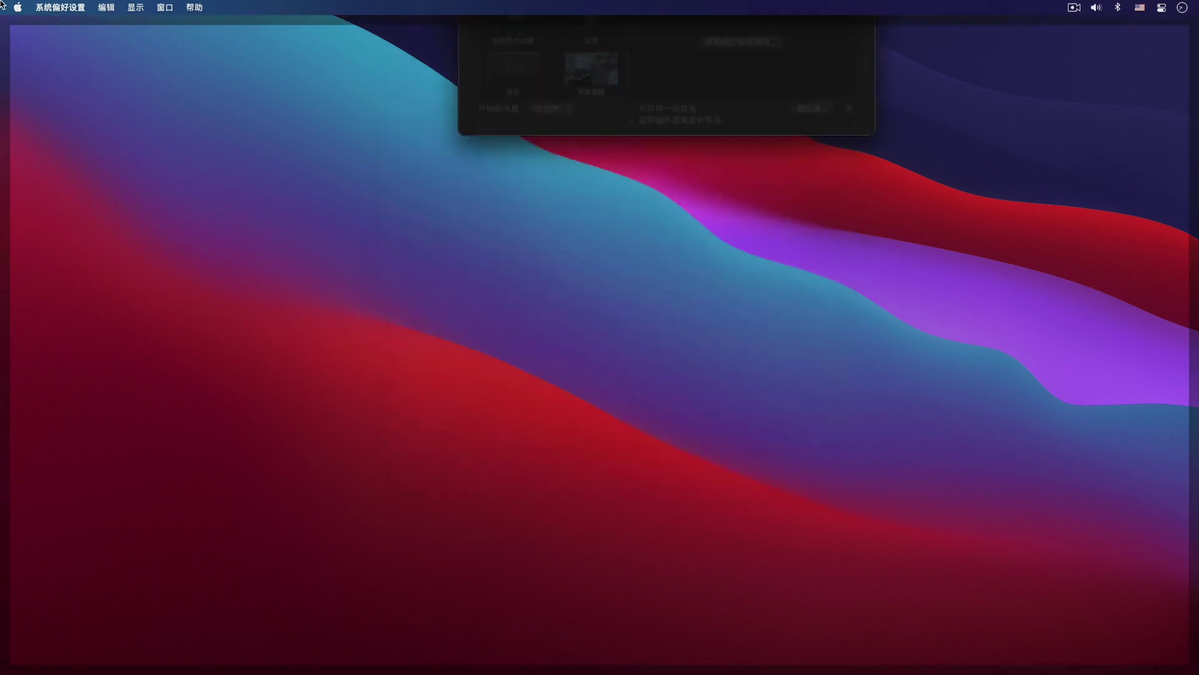
pyautogui.moveTo(2, 2)
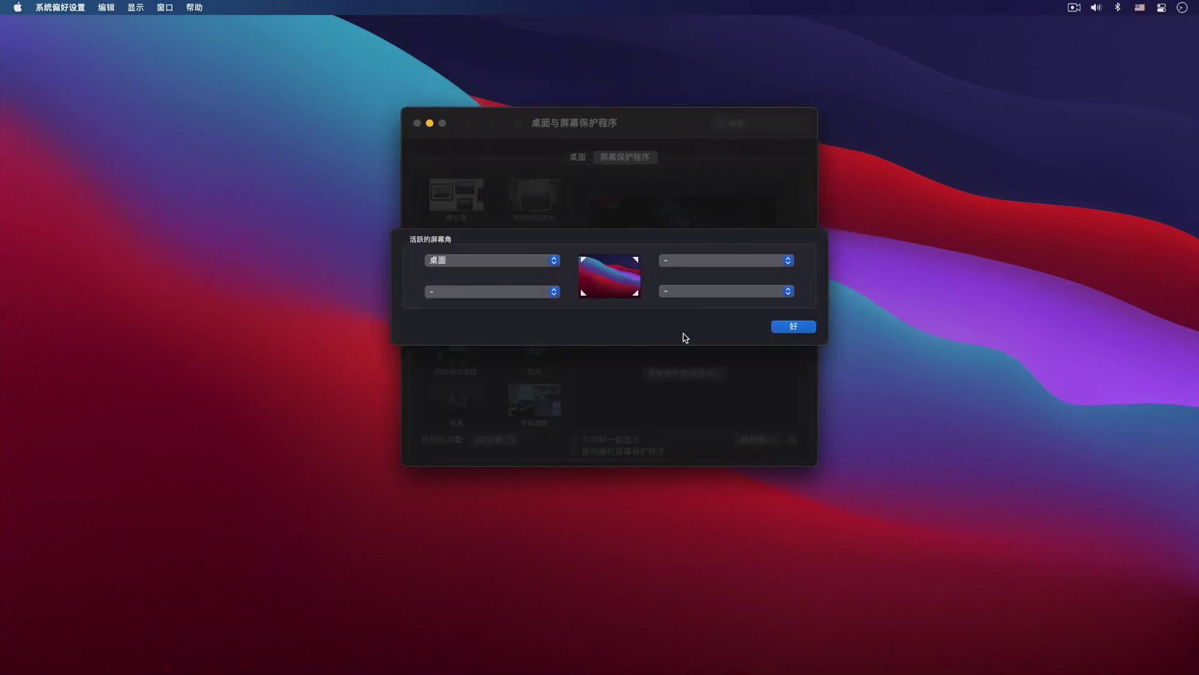
# Clear the upper-left hot corner by setting it to - and confirm the hot corners settings.
pyautogui.click(536, 261)
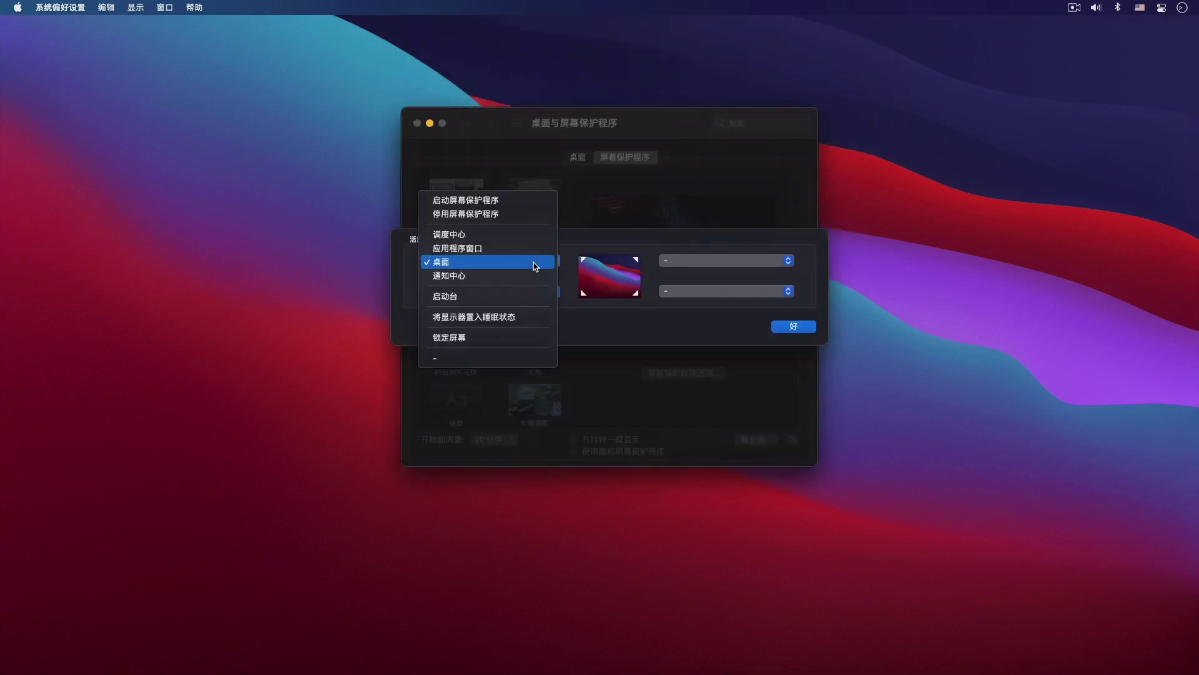
pyautogui.click(495, 360)
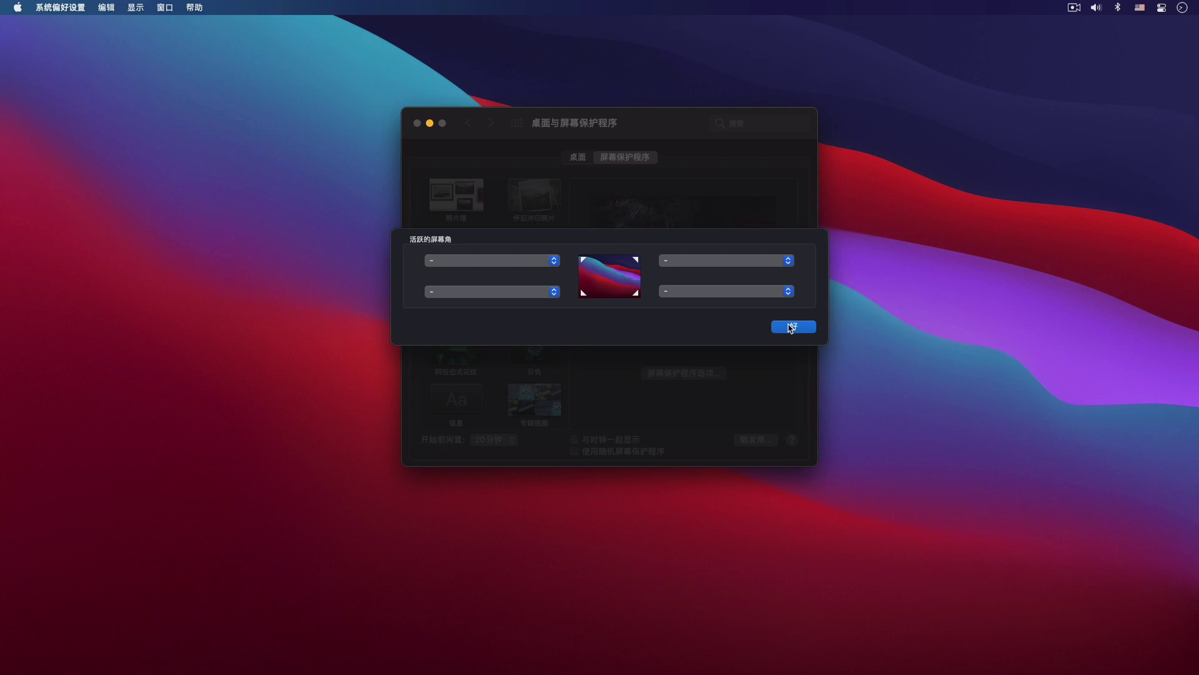
pyautogui.click(791, 327)
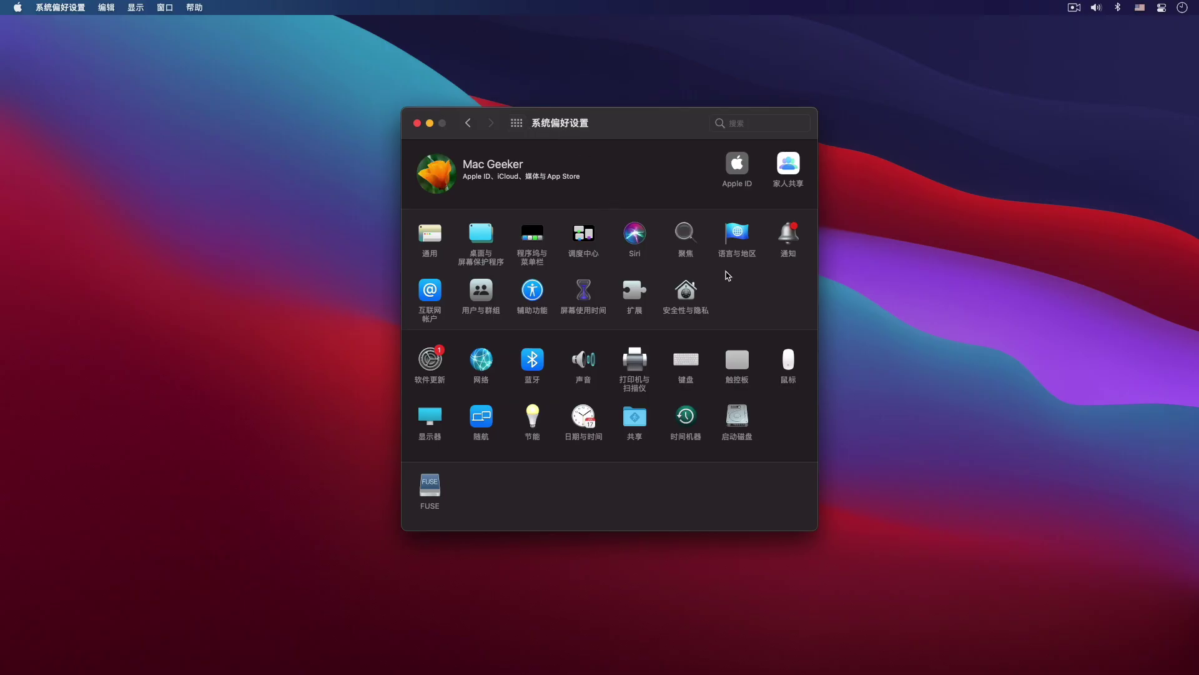
# In Language & Region, make English (US) the primary language and restore 简体中文 as the primary language.
pyautogui.click(739, 255)
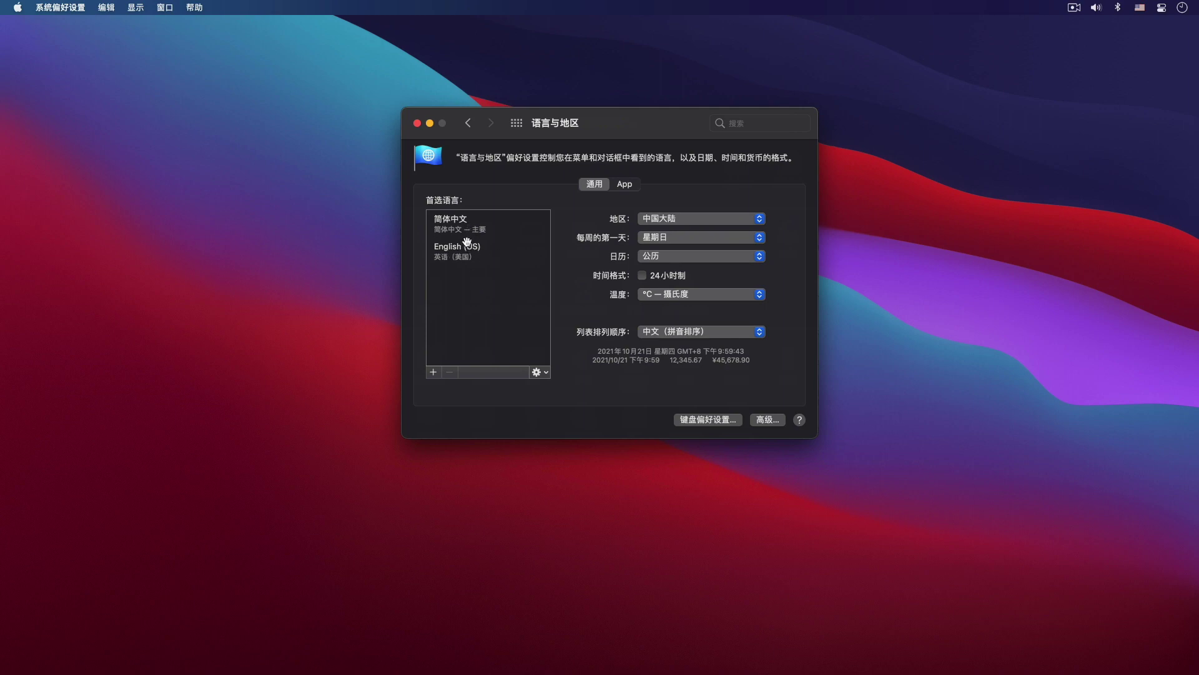
pyautogui.moveTo(467, 228); pyautogui.dragTo(467, 281)
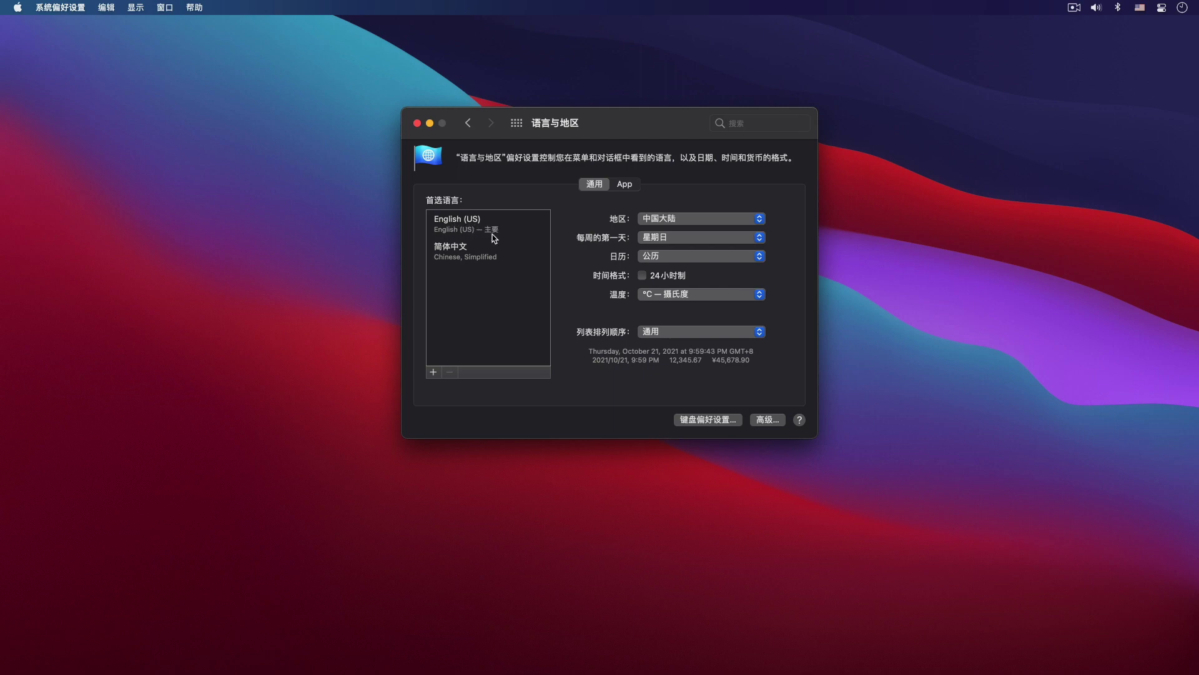
pyautogui.moveTo(472, 229); pyautogui.dragTo(479, 291)
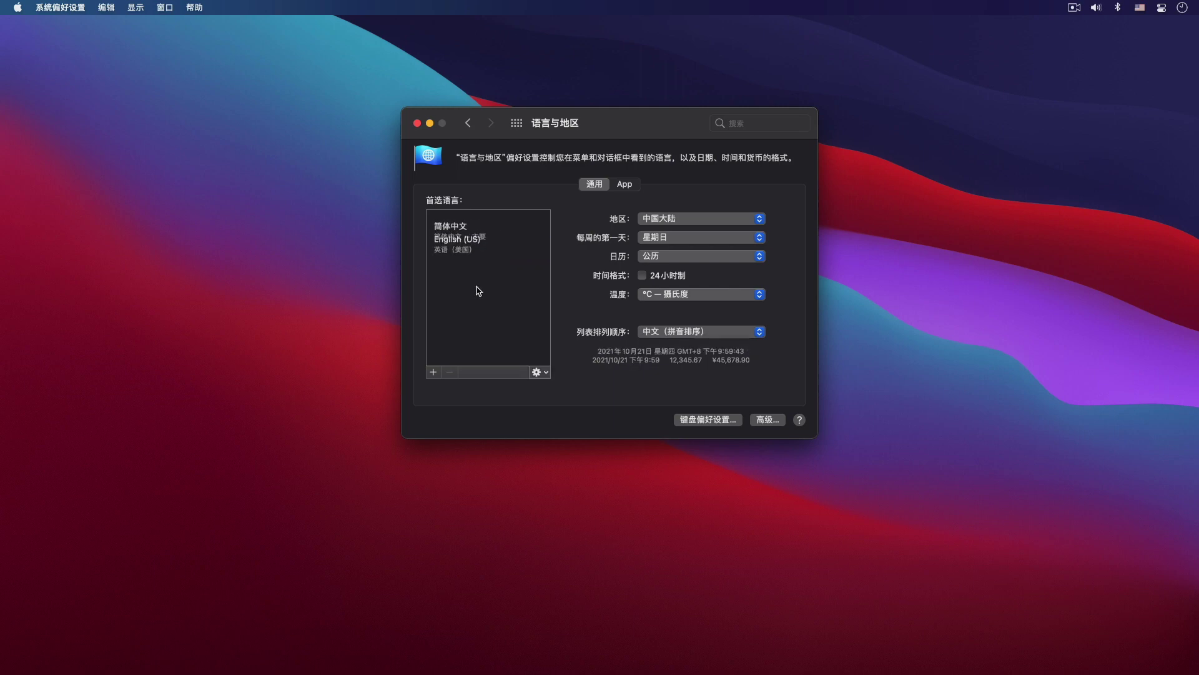
# Open the Keyboard preferences and review the layouts of the ABC, 美国 and 简体拼音 input sources.
pyautogui.click(516, 123)
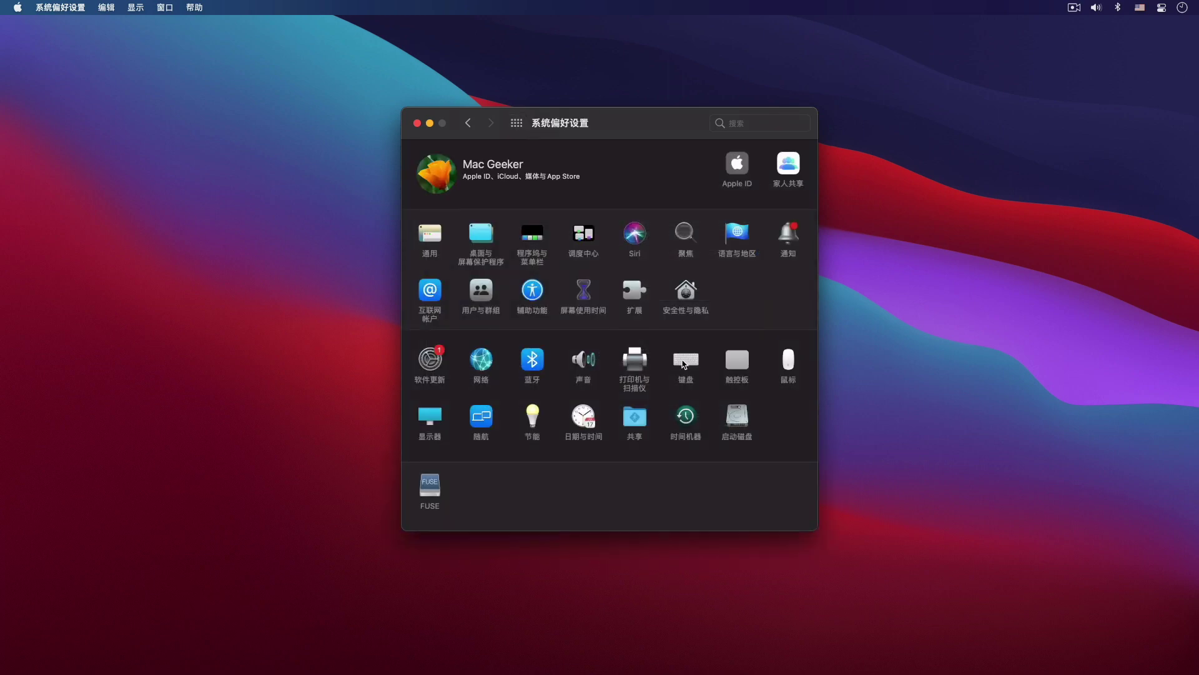
pyautogui.click(684, 362)
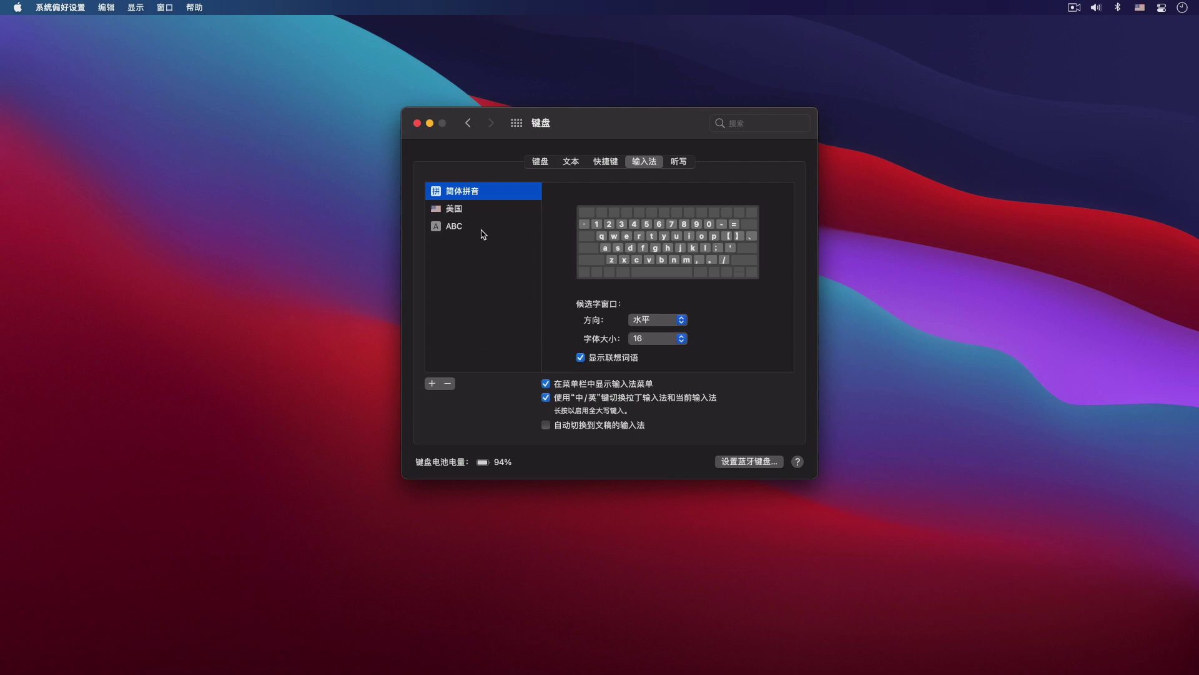
pyautogui.click(471, 212)
pyautogui.click(475, 230)
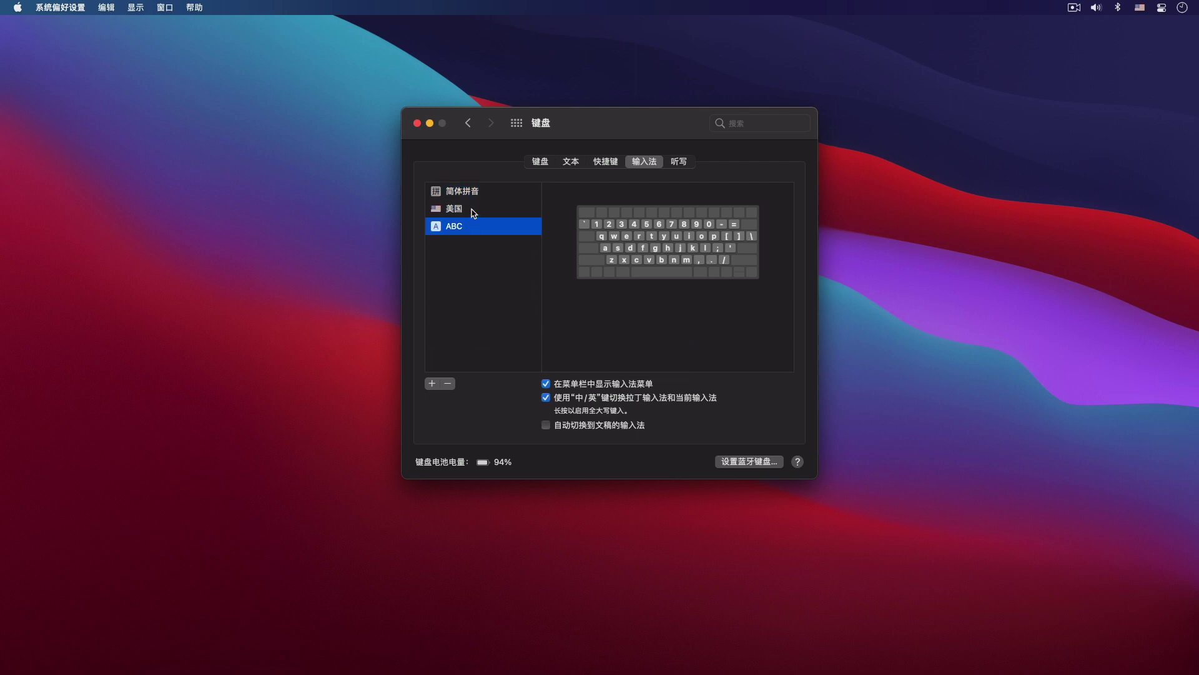
pyautogui.click(475, 212)
pyautogui.click(478, 197)
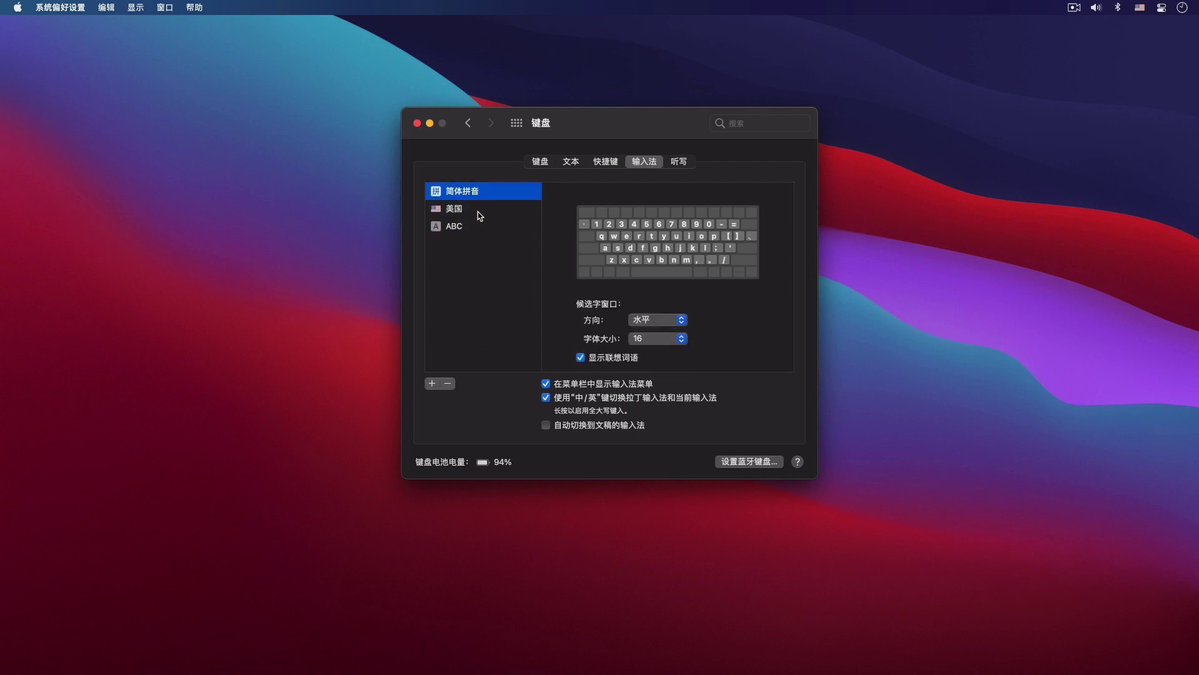
# Browse the Simplified Chinese input sources available to add, cancel without adding any, and quit System Preferences.
pyautogui.click(431, 383)
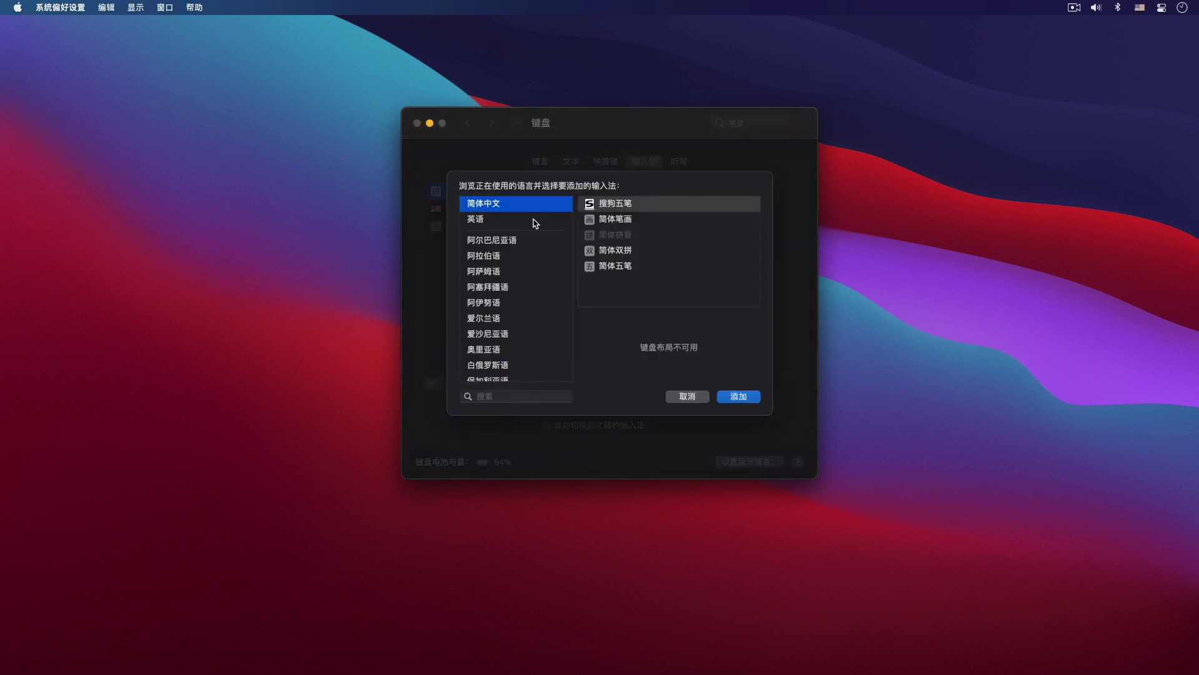
pyautogui.click(649, 220)
pyautogui.click(649, 250)
pyautogui.click(646, 264)
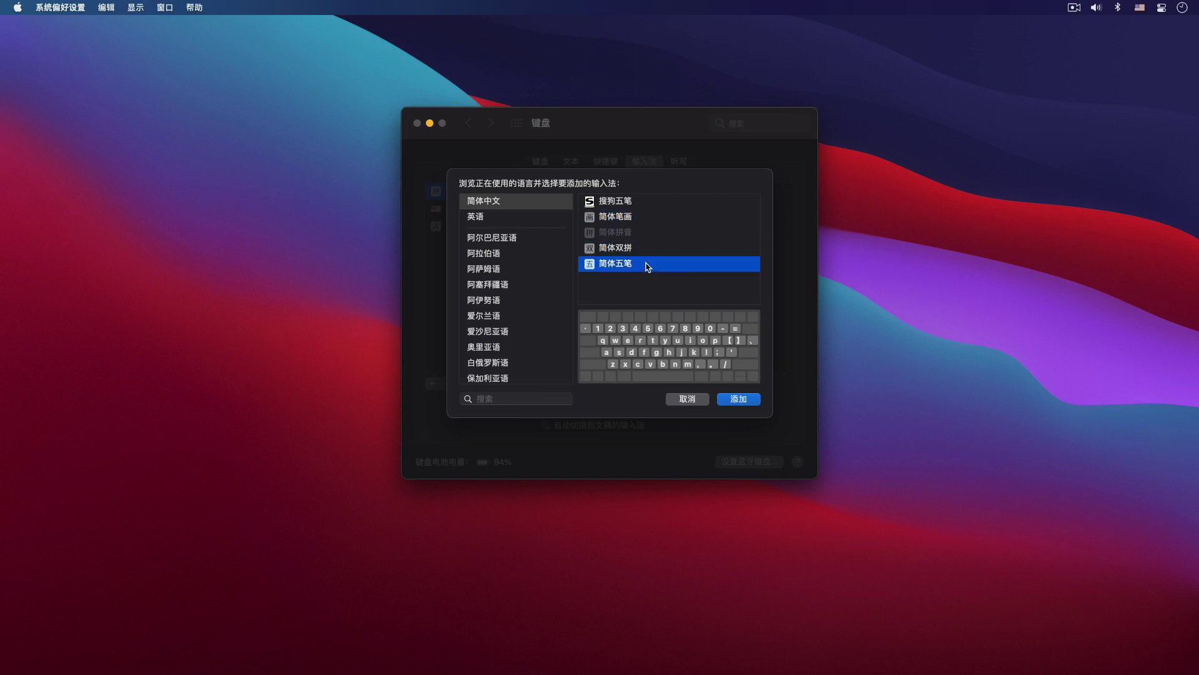
pyautogui.click(652, 250)
pyautogui.click(643, 216)
pyautogui.click(643, 204)
pyautogui.click(646, 218)
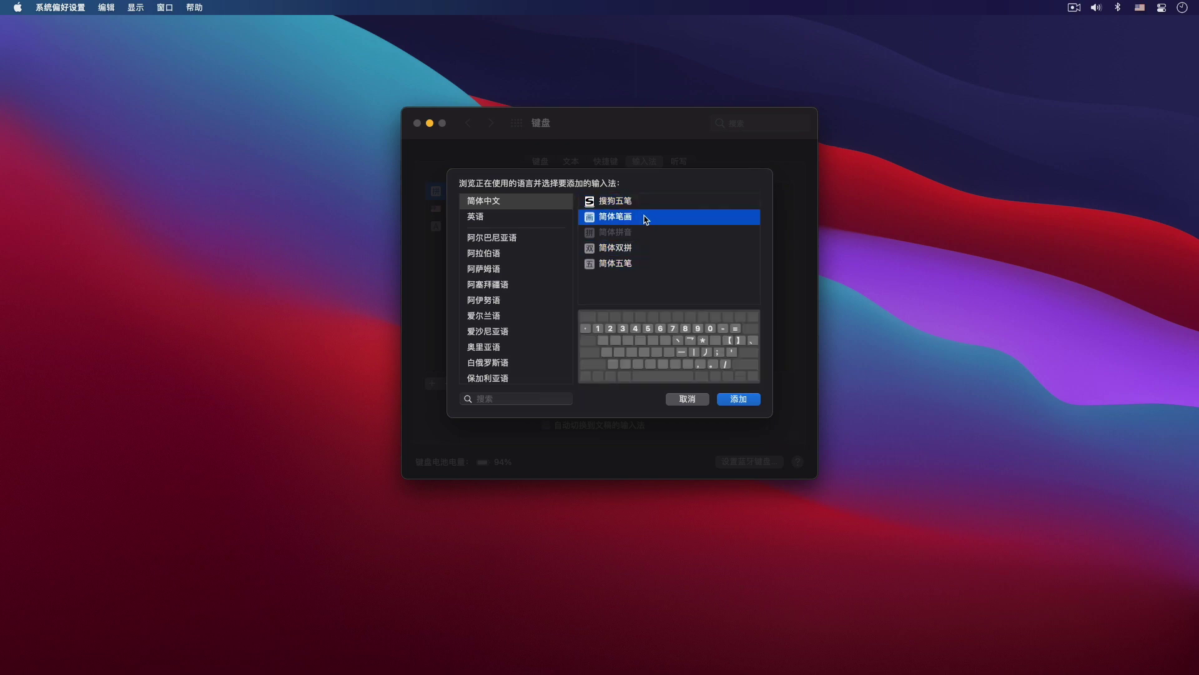
pyautogui.click(696, 398)
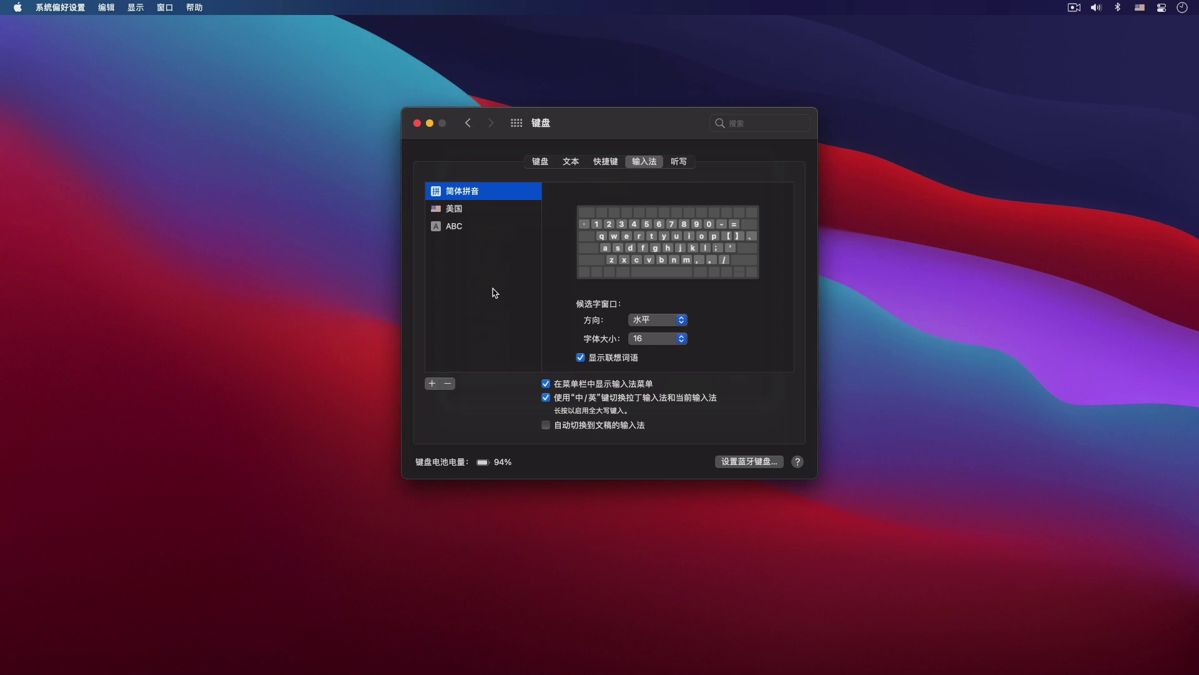
pyautogui.press('super+q')
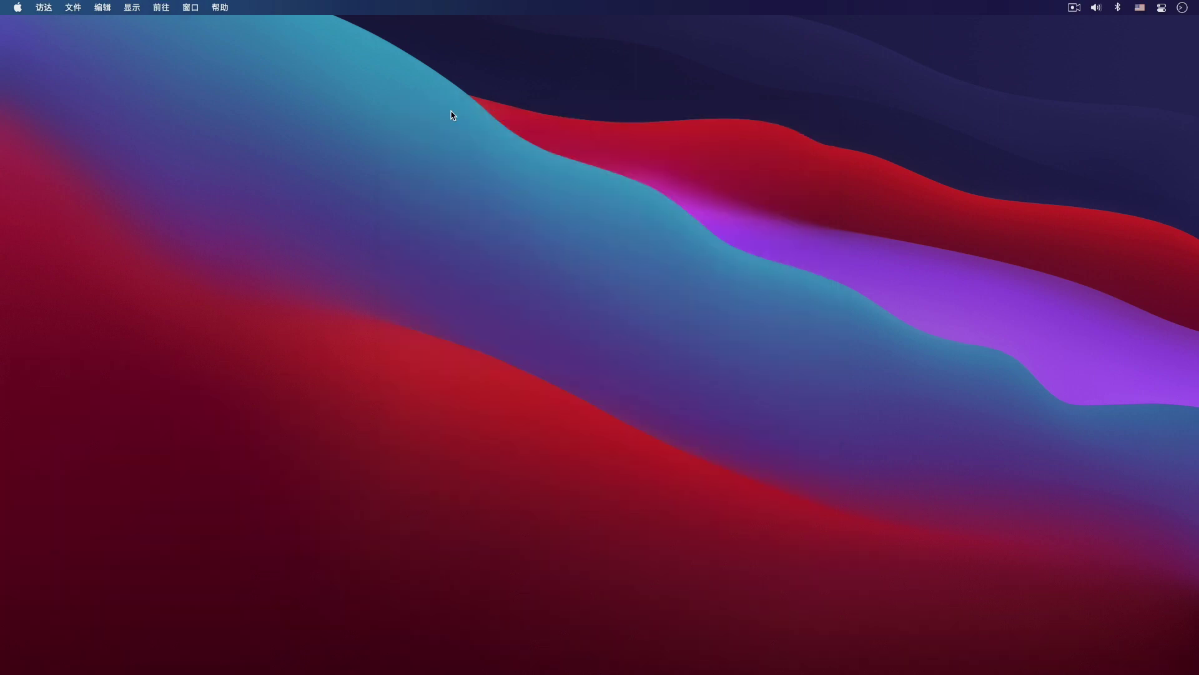